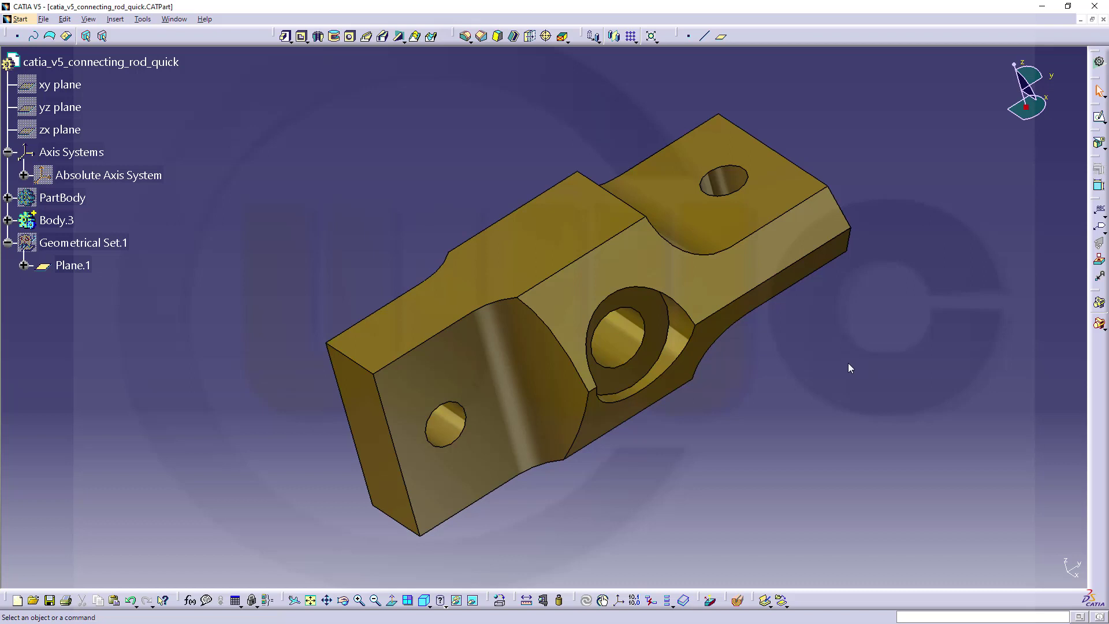
Pan the view of the finished connecting rod
mouse_move(841, 363)
middle_down()
mouse_move(820, 364)
mouse_move(712, 289)
mouse_move(501, 363)
mouse_move(361, 391)
mouse_move(324, 439)
mouse_move(356, 462)
mouse_move(583, 453)
mouse_move(648, 372)
mouse_move(639, 299)
mouse_move(495, 235)
mouse_move(636, 229)
mouse_move(792, 376)
middle_up()
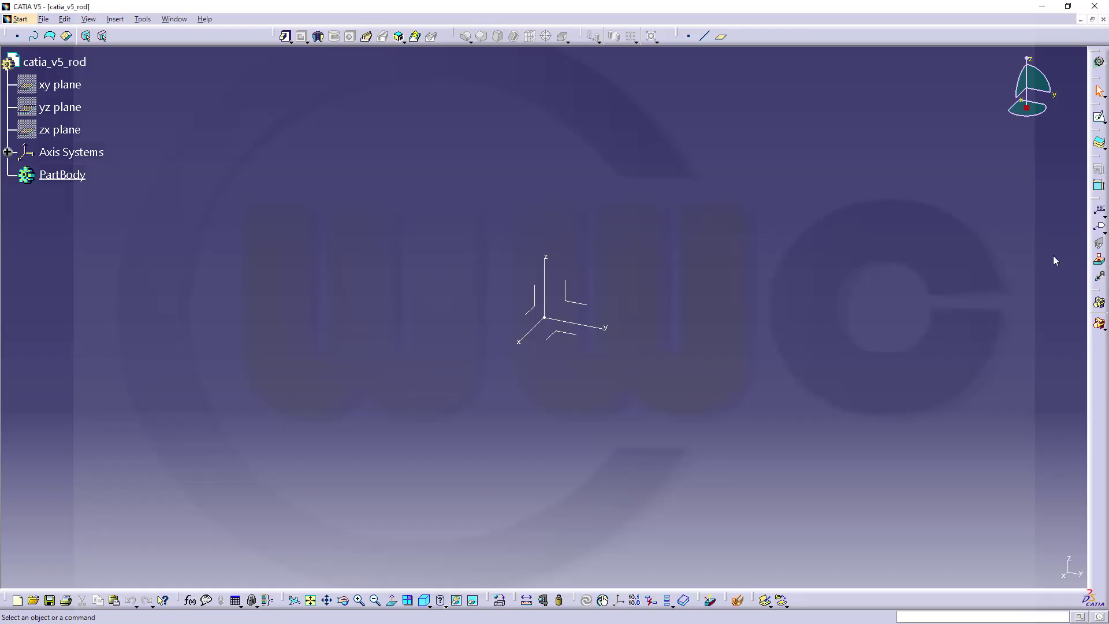
Start a new sketch on the yz plane
click(1099, 116)
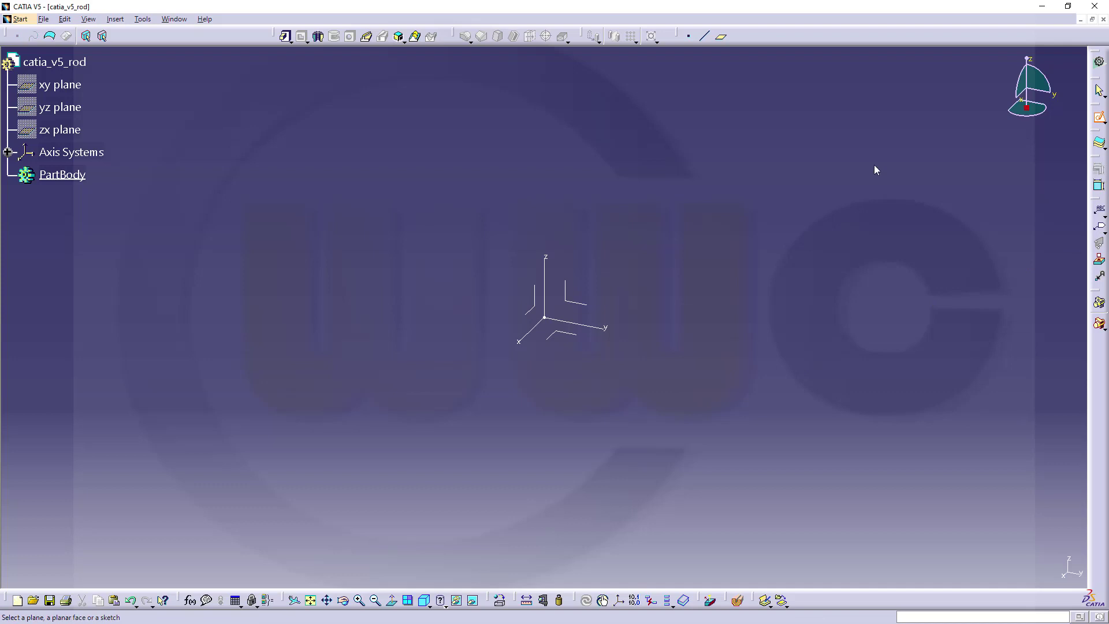
click(571, 297)
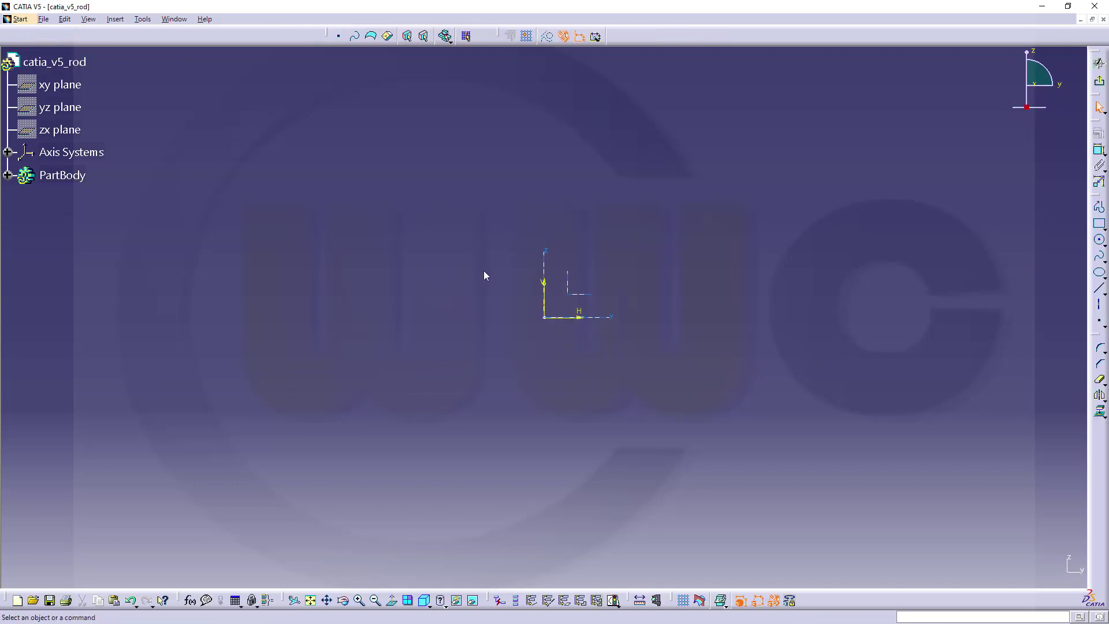
mouse_move(485, 275)
mouse_down()
mouse_move(589, 322)
mouse_move(599, 340)
mouse_up()
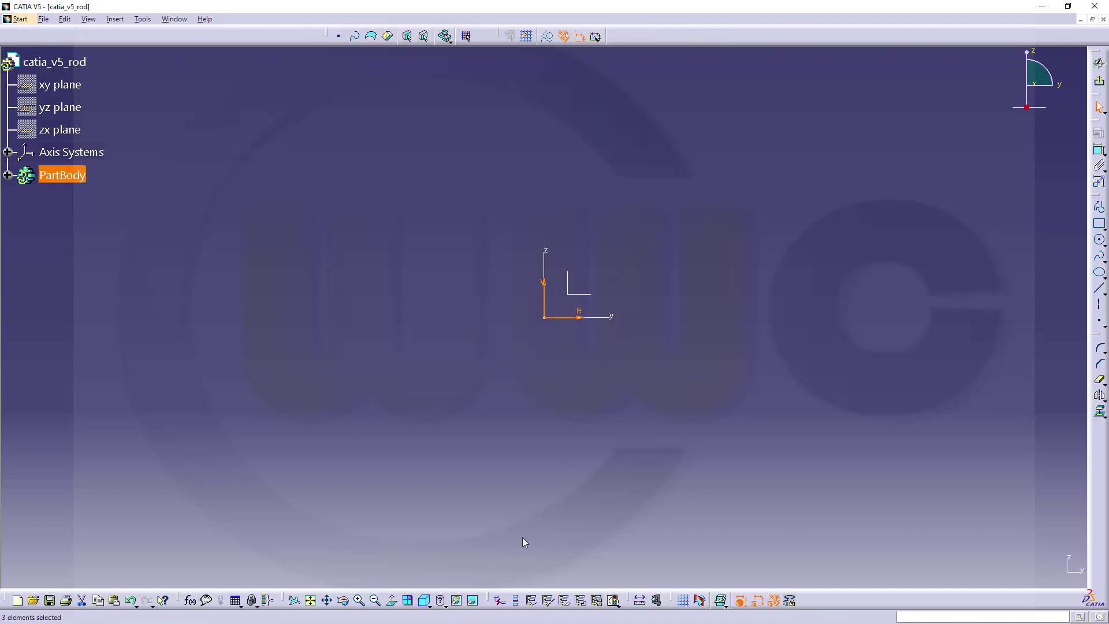
click(456, 602)
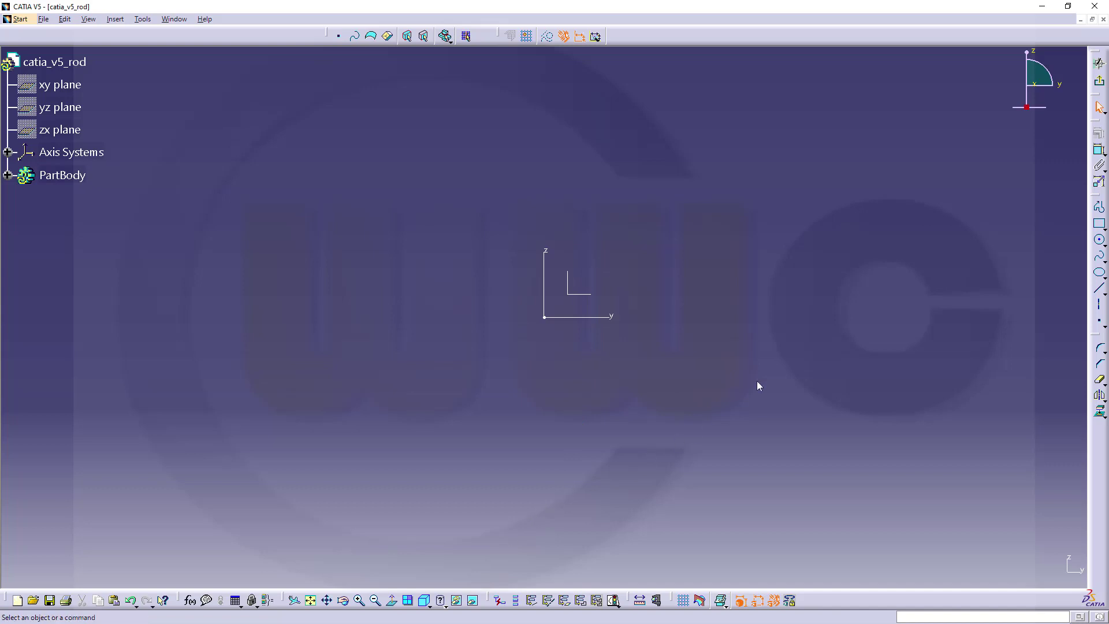
Draw a large rectangle and a smaller rectangle overlapping on its right
click(1099, 223)
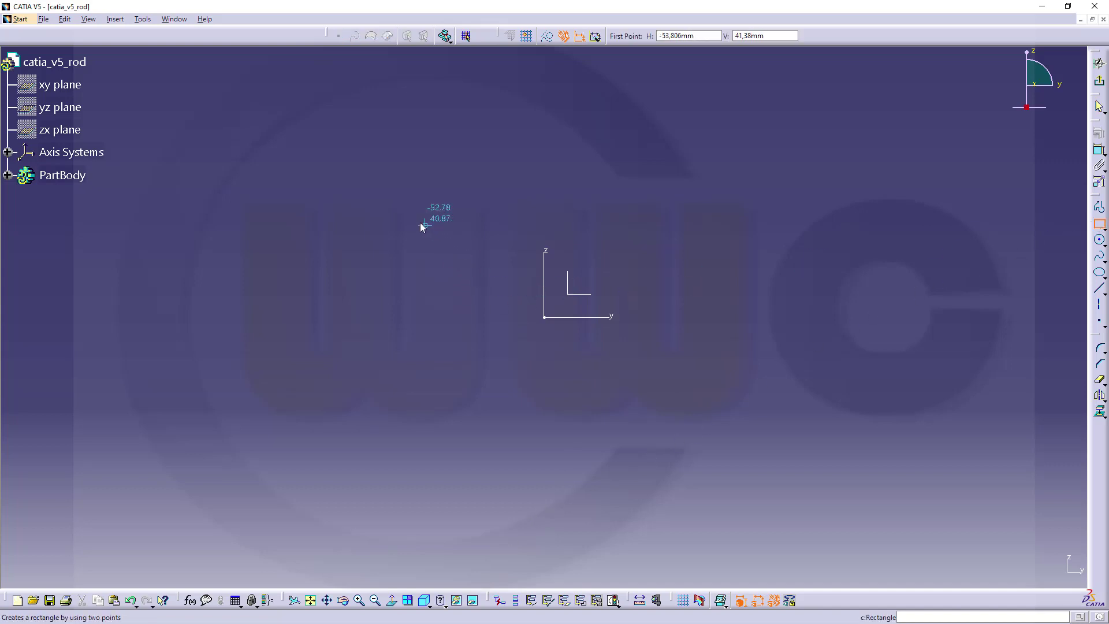
click(406, 224)
click(634, 380)
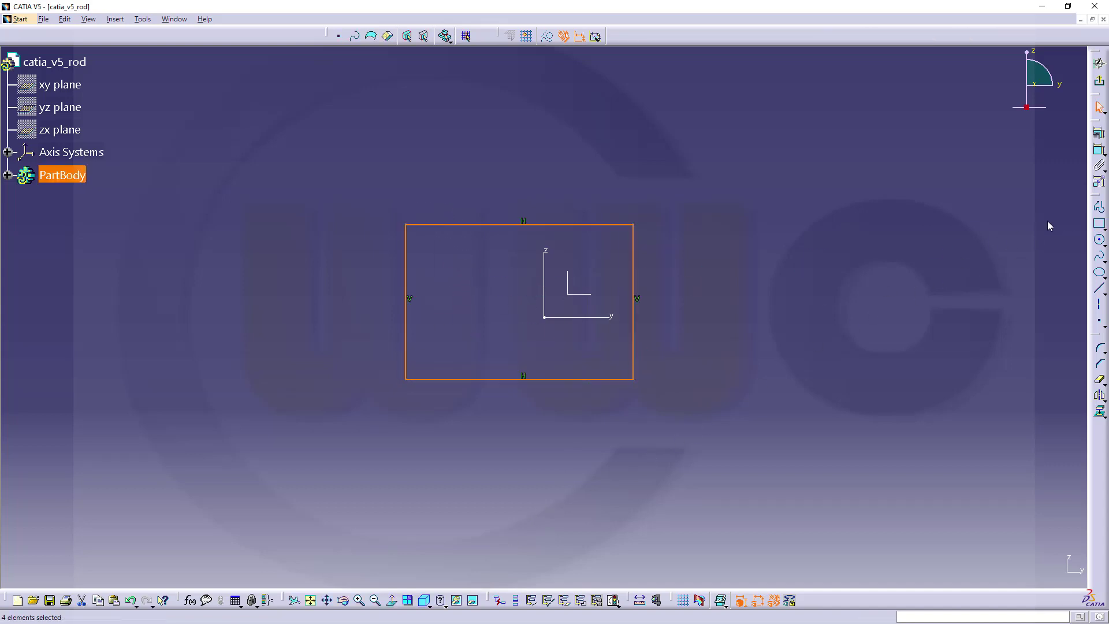
click(1099, 227)
click(615, 288)
click(759, 335)
click(803, 262)
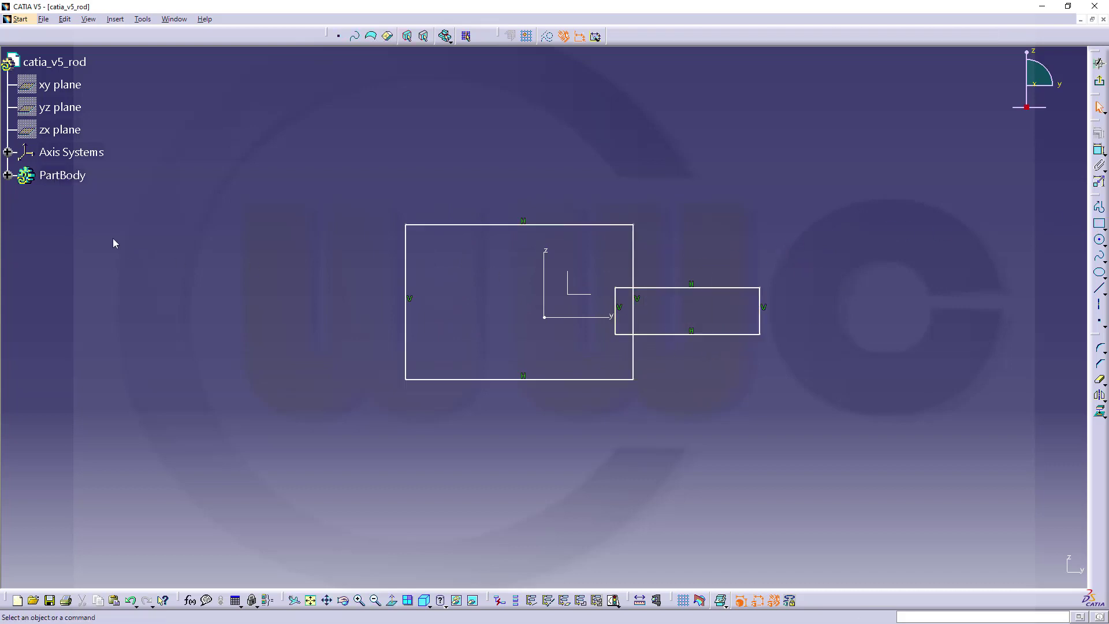
Delete the eight automatic Parallelism constraints from Sketch.1
click(7, 176)
click(24, 197)
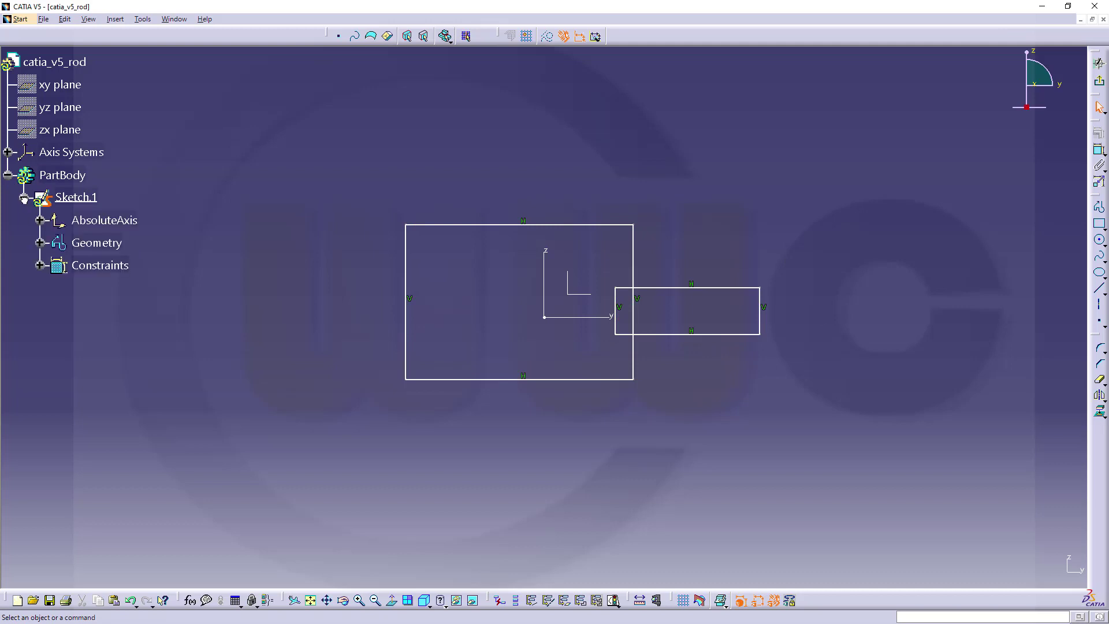
click(40, 265)
click(118, 288)
shift+click(121, 448)
right_click(121, 448)
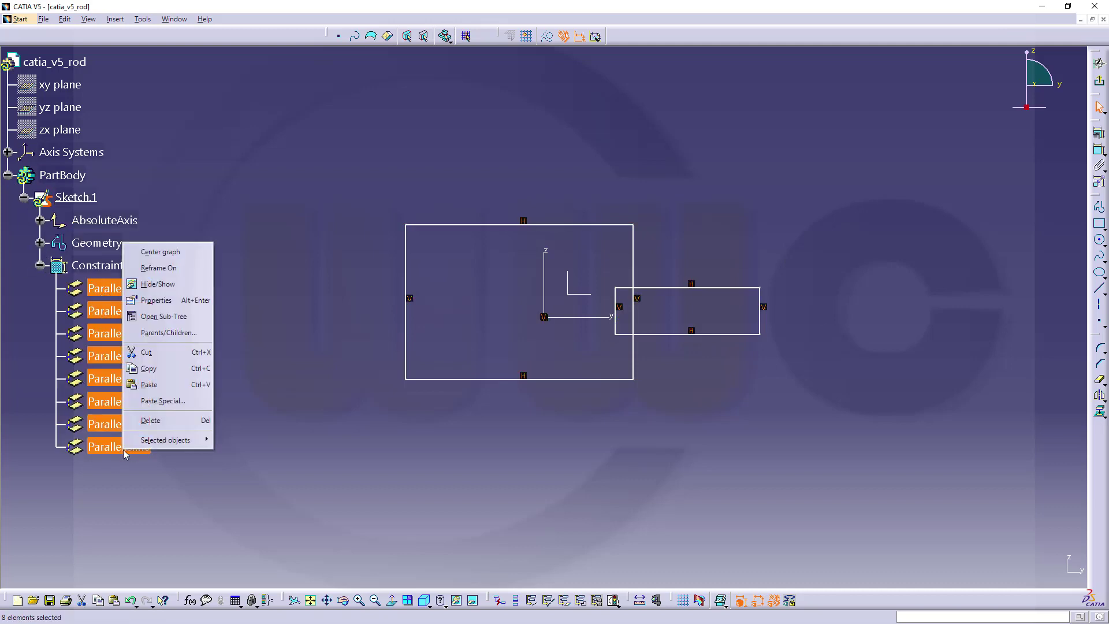
mouse_move(137, 443)
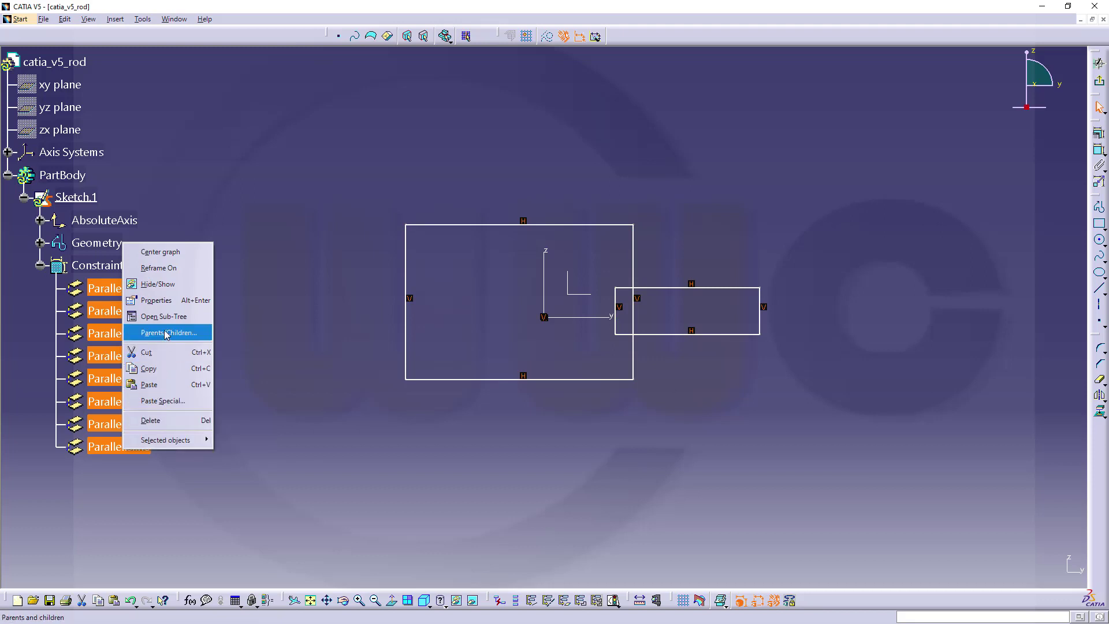
click(151, 420)
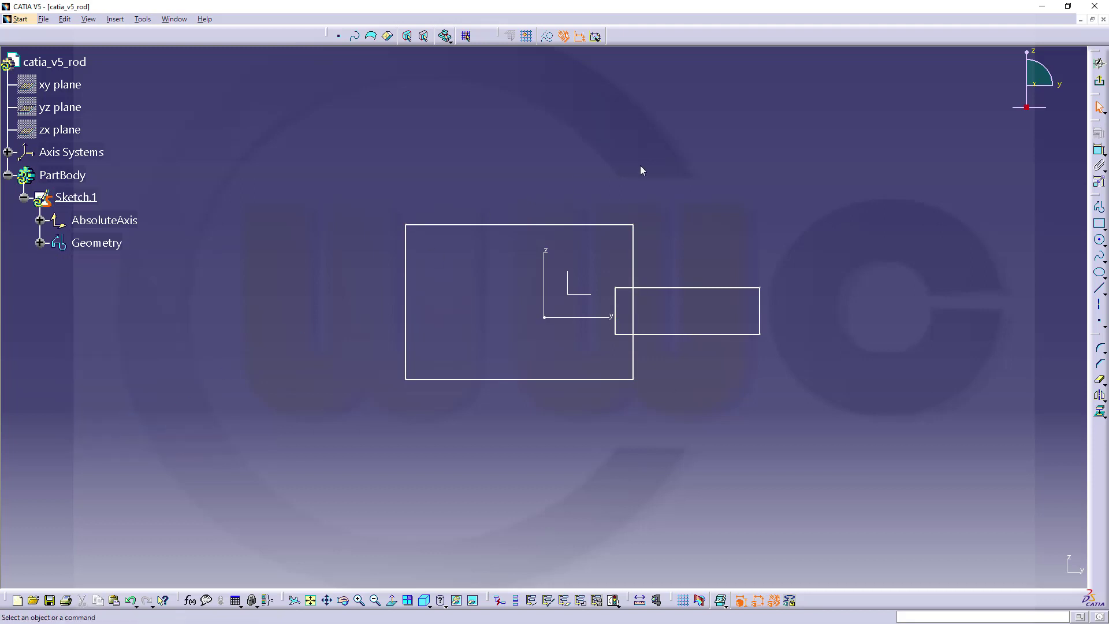
Dimension the small rectangle's height to 20 mm and the large rectangle's height to 80 mm
click(1098, 149)
click(729, 288)
click(718, 334)
click(789, 316)
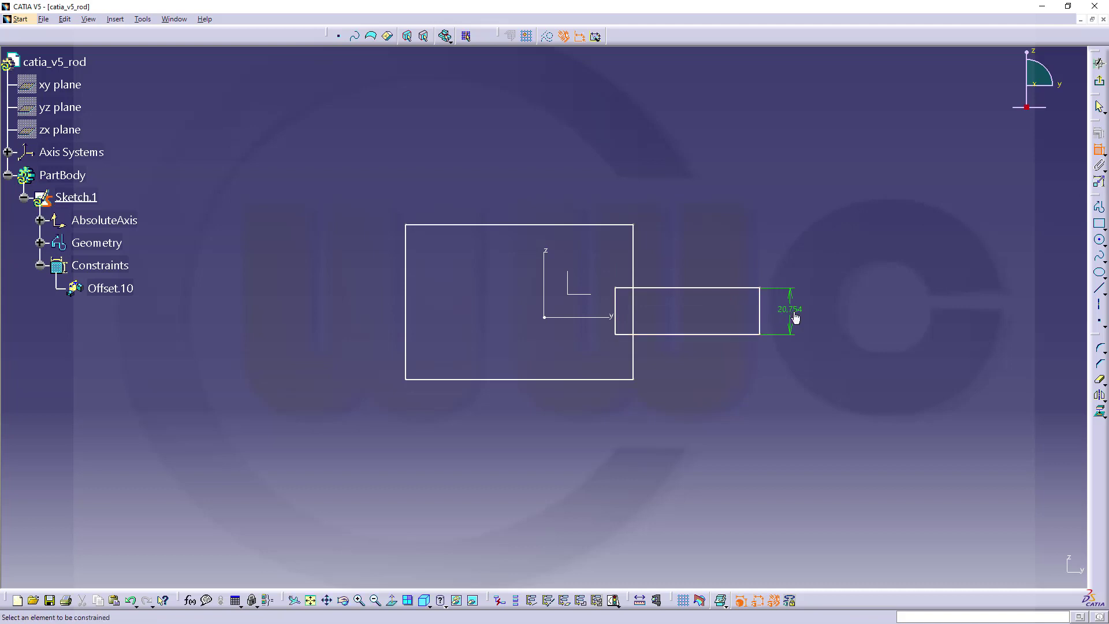
double_click(793, 310)
text(20)
key(Return)
click(478, 225)
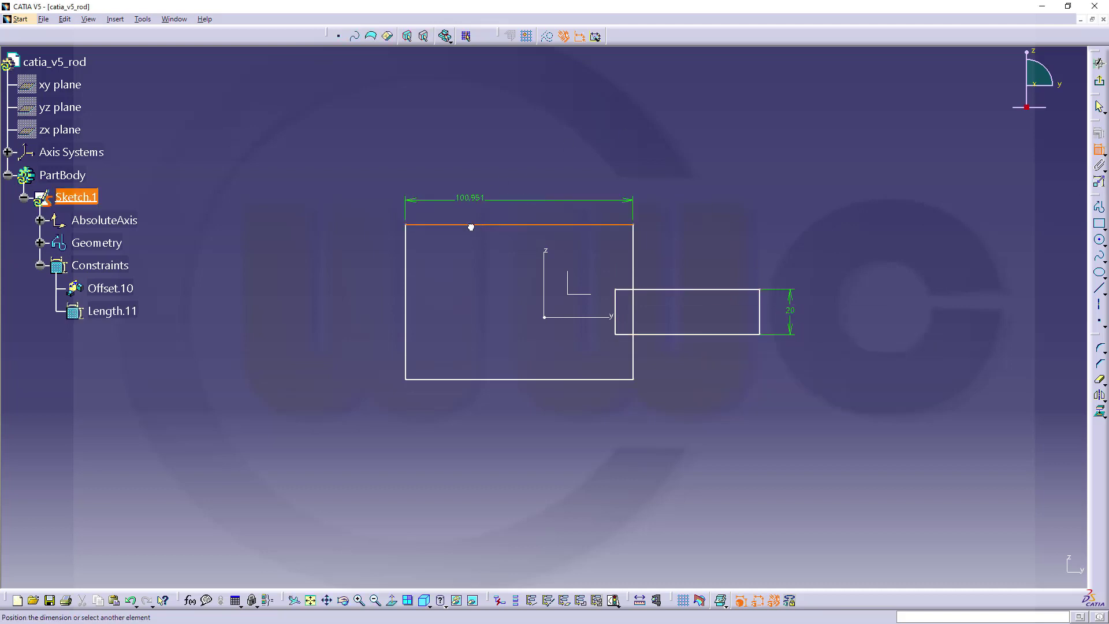
click(463, 379)
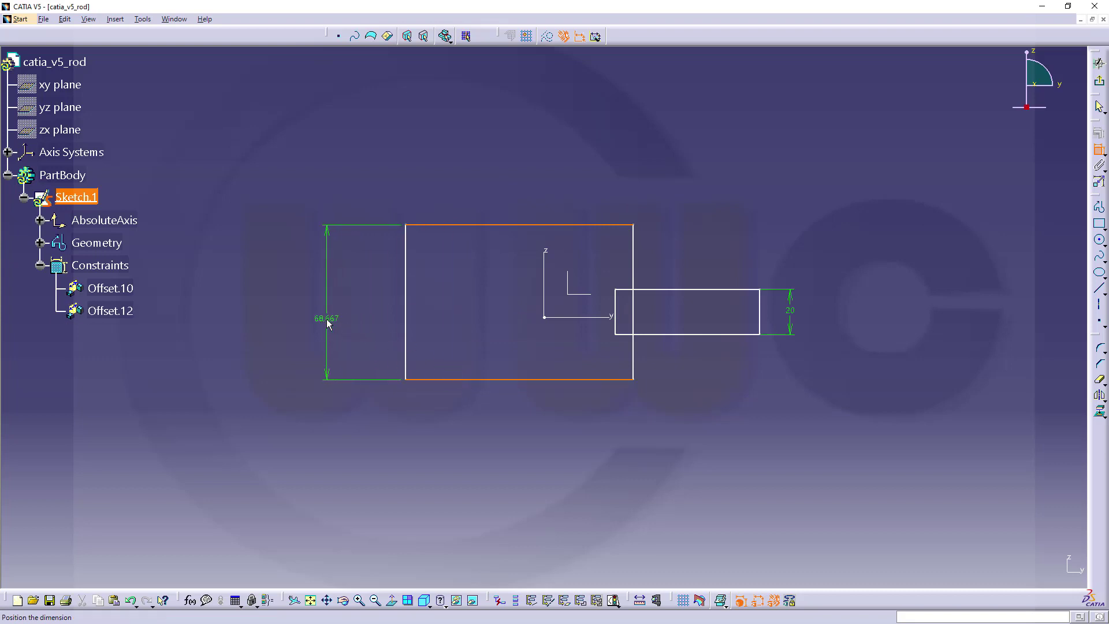
click(322, 315)
double_click(323, 312)
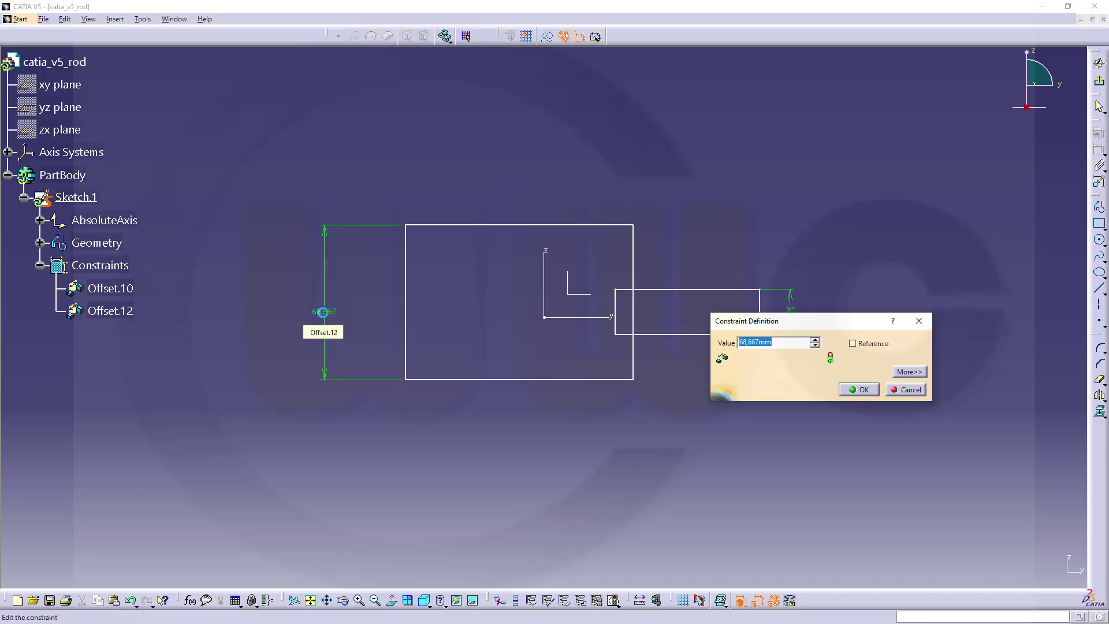
text(80)
key(Return)
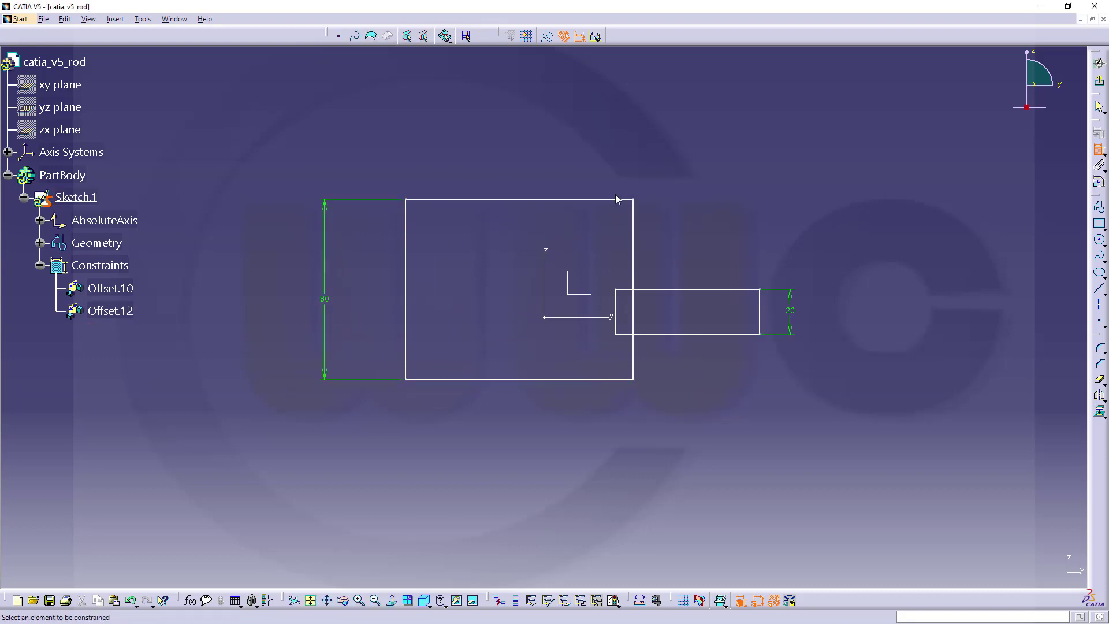
Set a 45 mm gap between the right edges and 17,5 mm from the left edge to the vertical axis
click(769, 318)
click(636, 249)
click(680, 180)
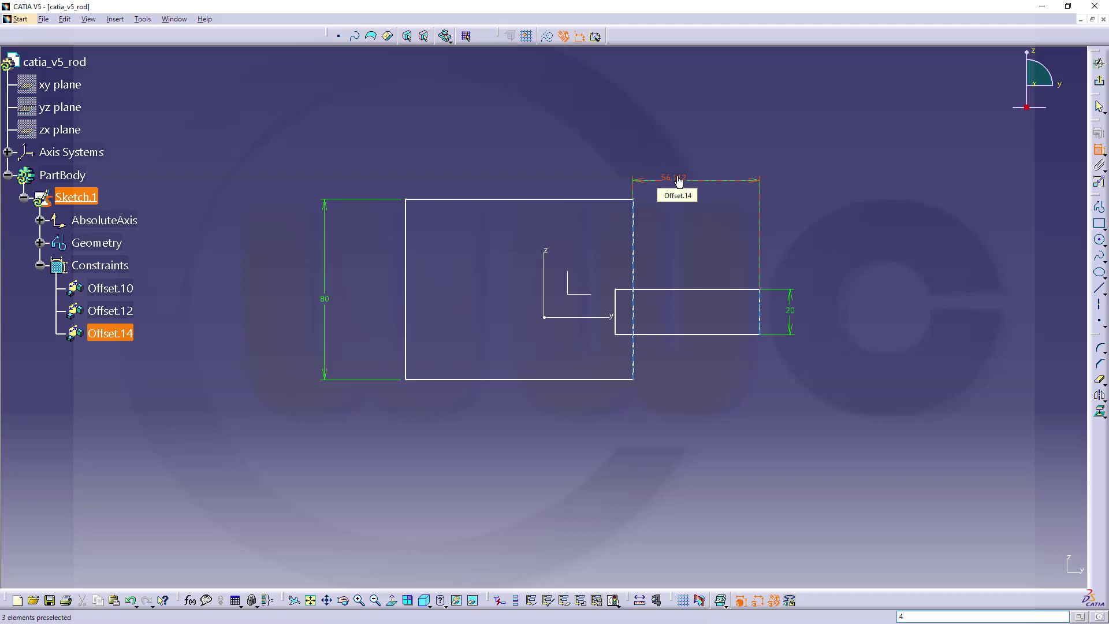
double_click(679, 179)
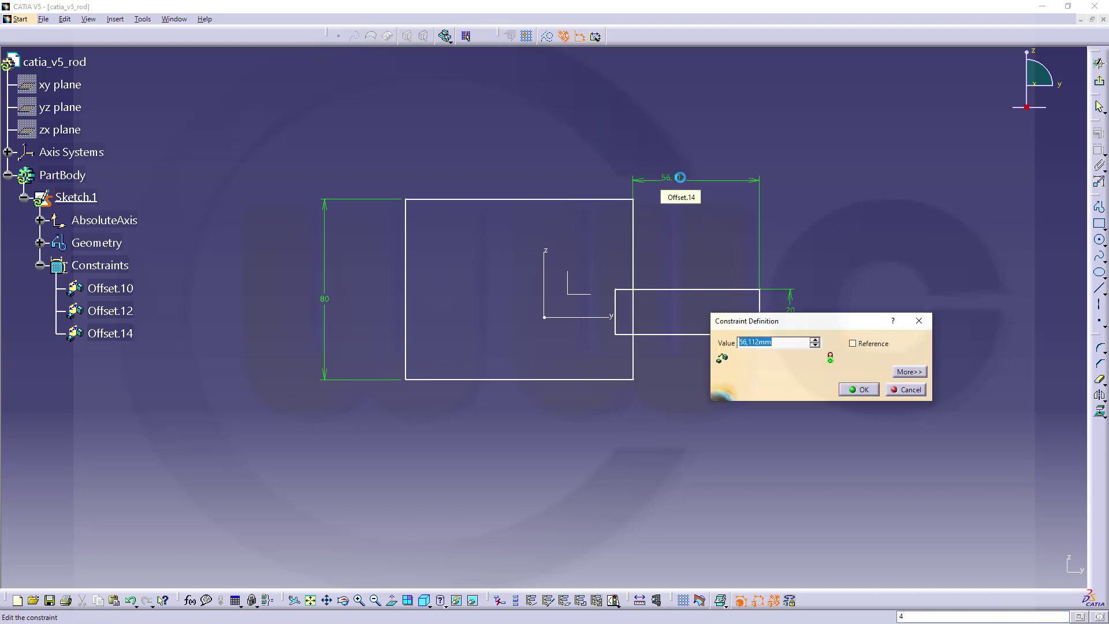
text(45)
key(Return)
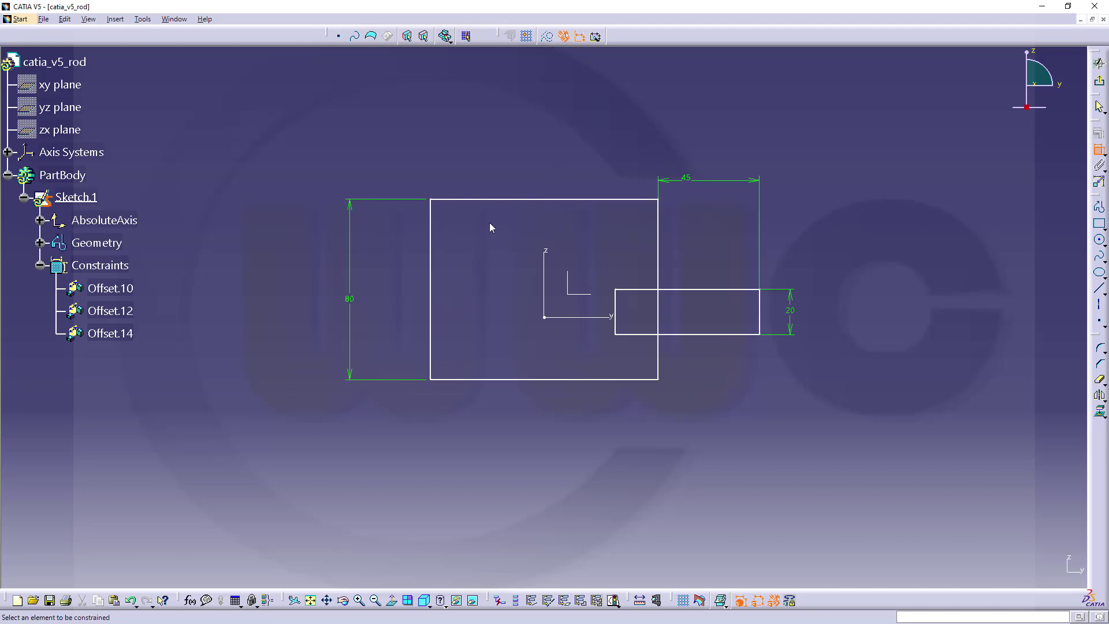
click(432, 254)
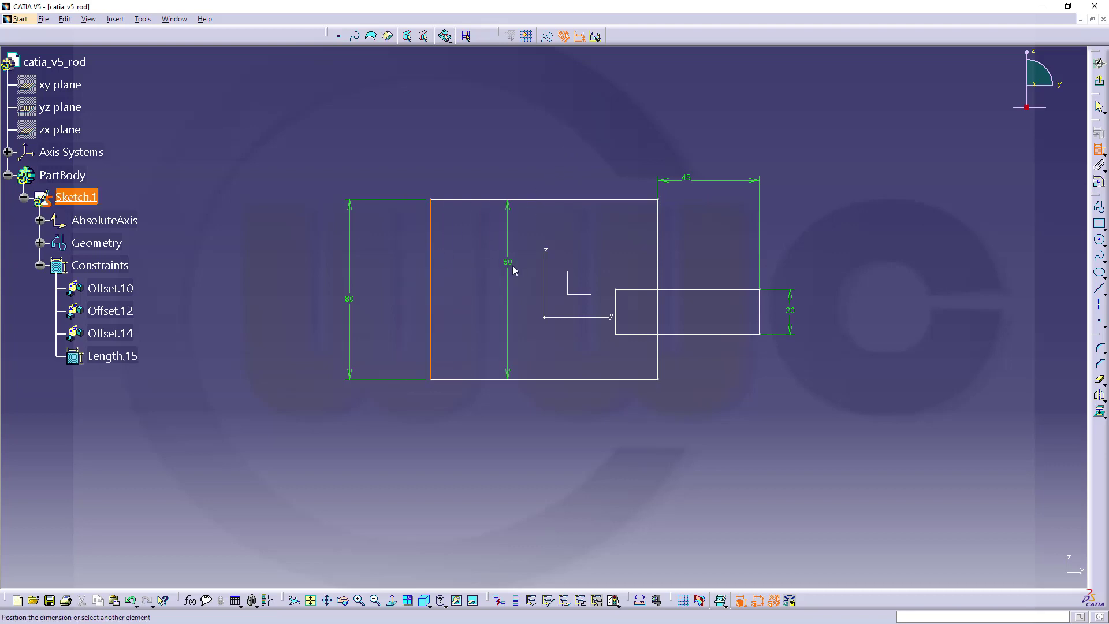
click(545, 264)
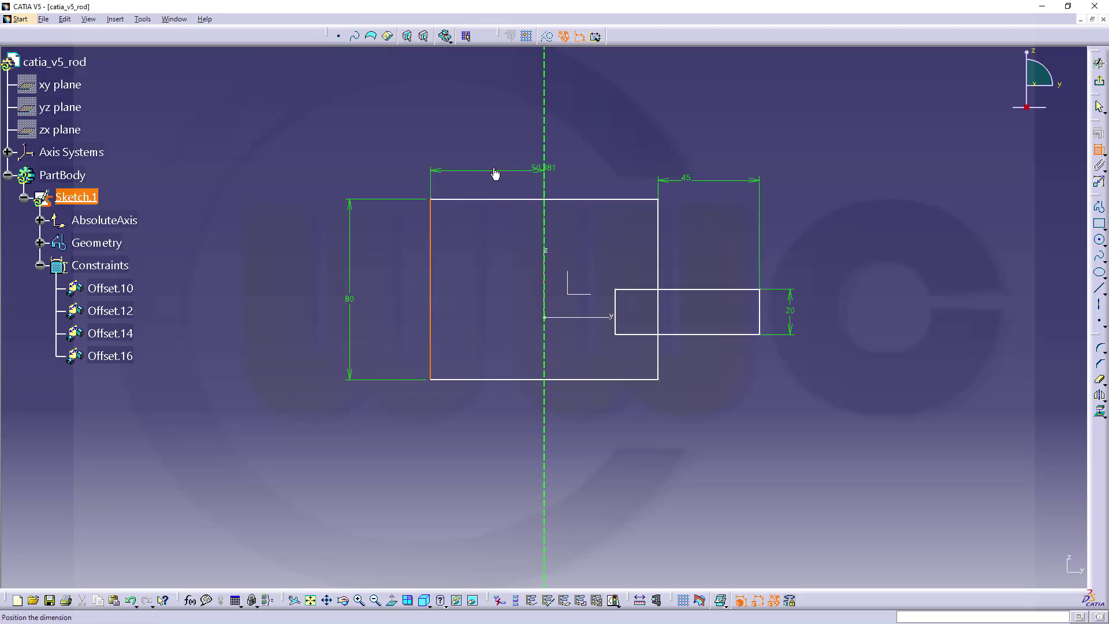
click(478, 167)
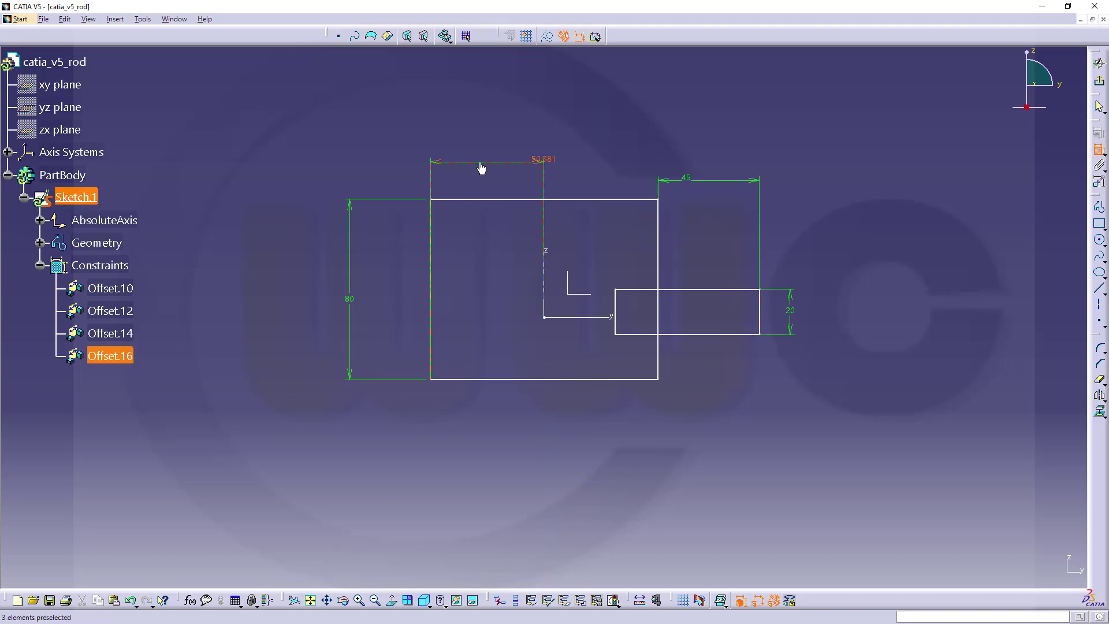
double_click(537, 158)
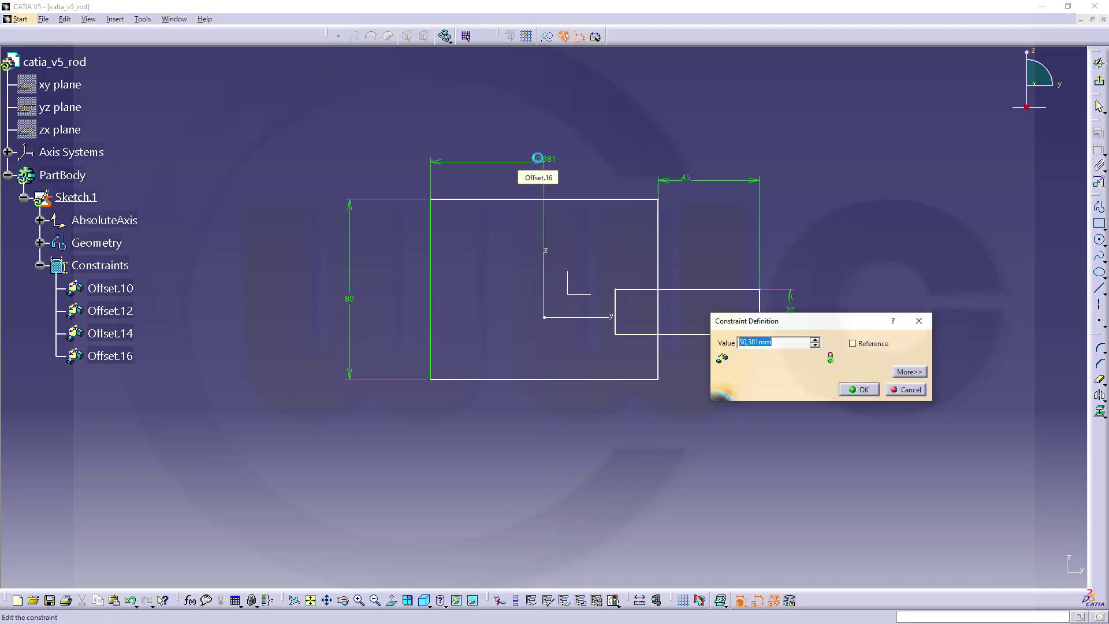
text(17,5)
key(Return)
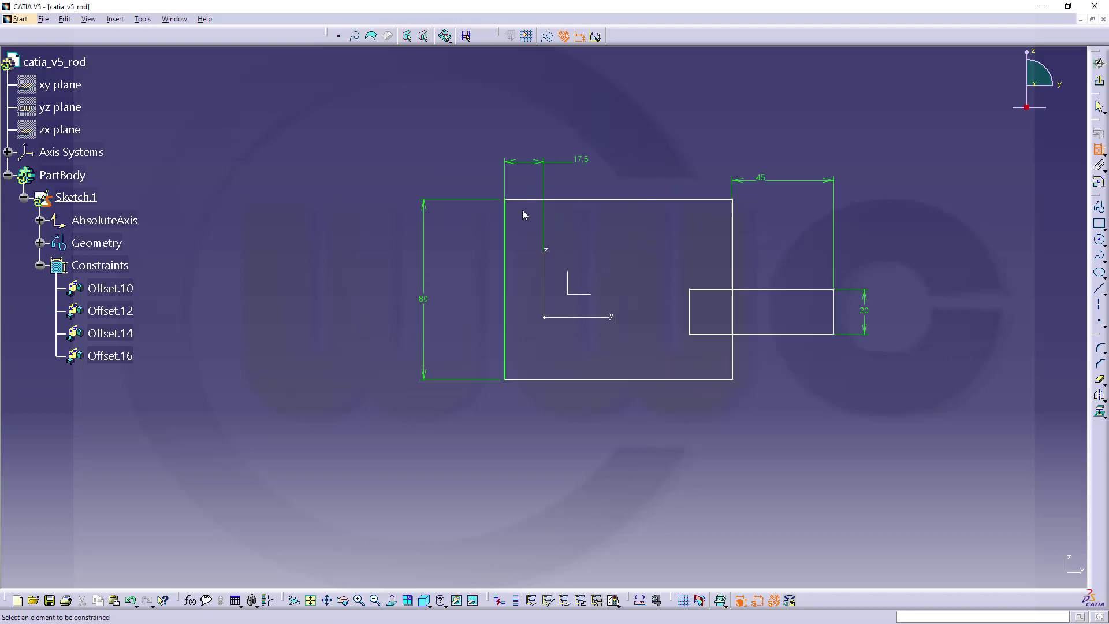
Dimension the overall width from left edge to right edge as 80 mm
click(506, 234)
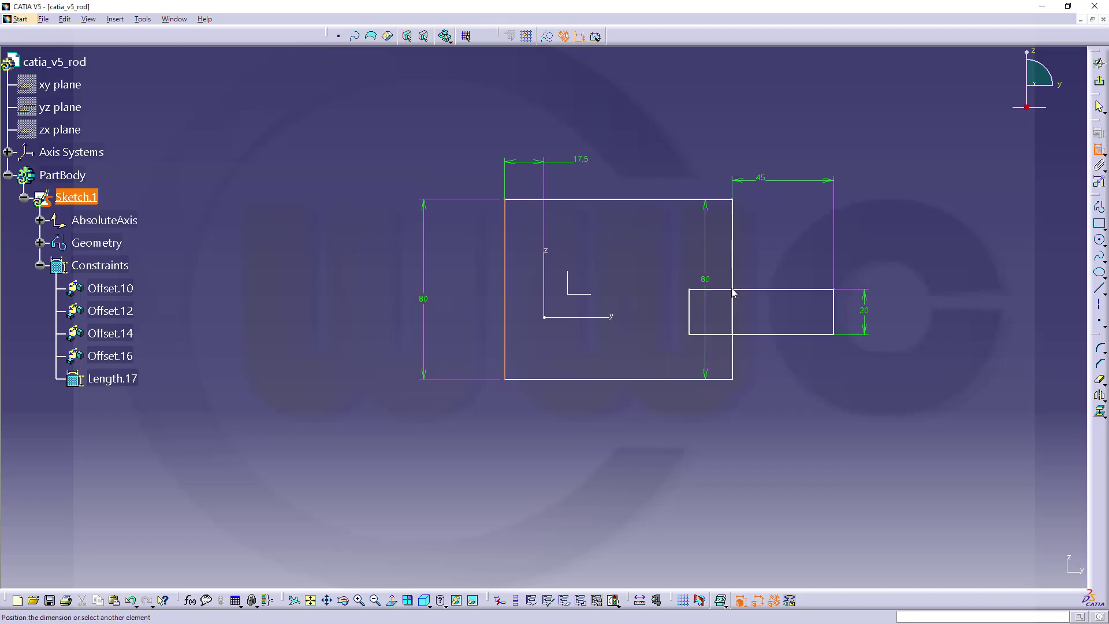
click(833, 312)
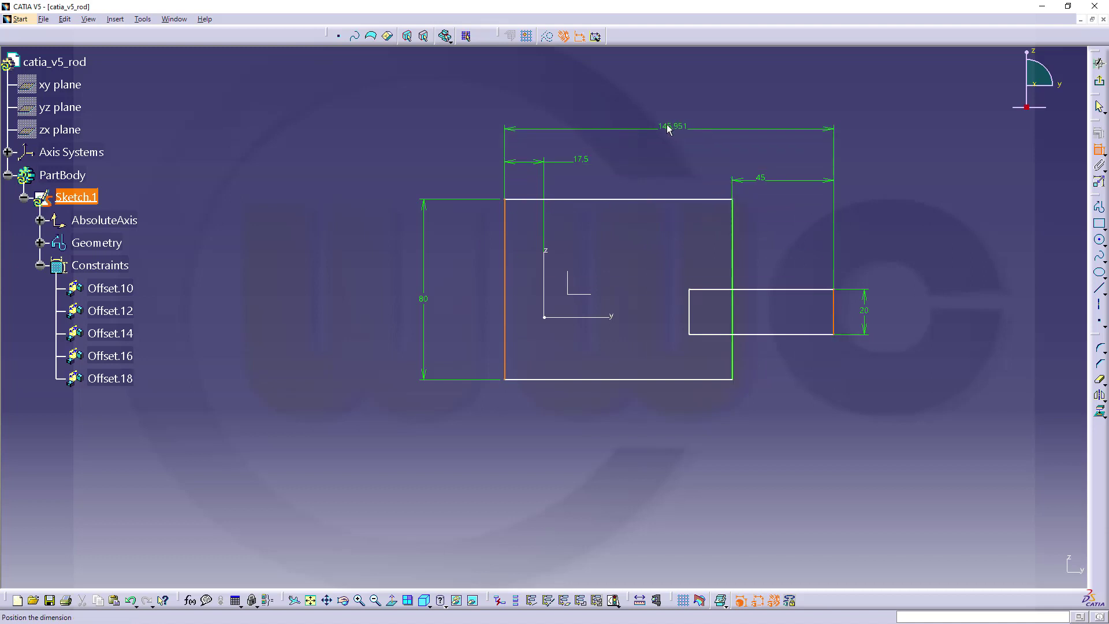
click(667, 128)
double_click(665, 124)
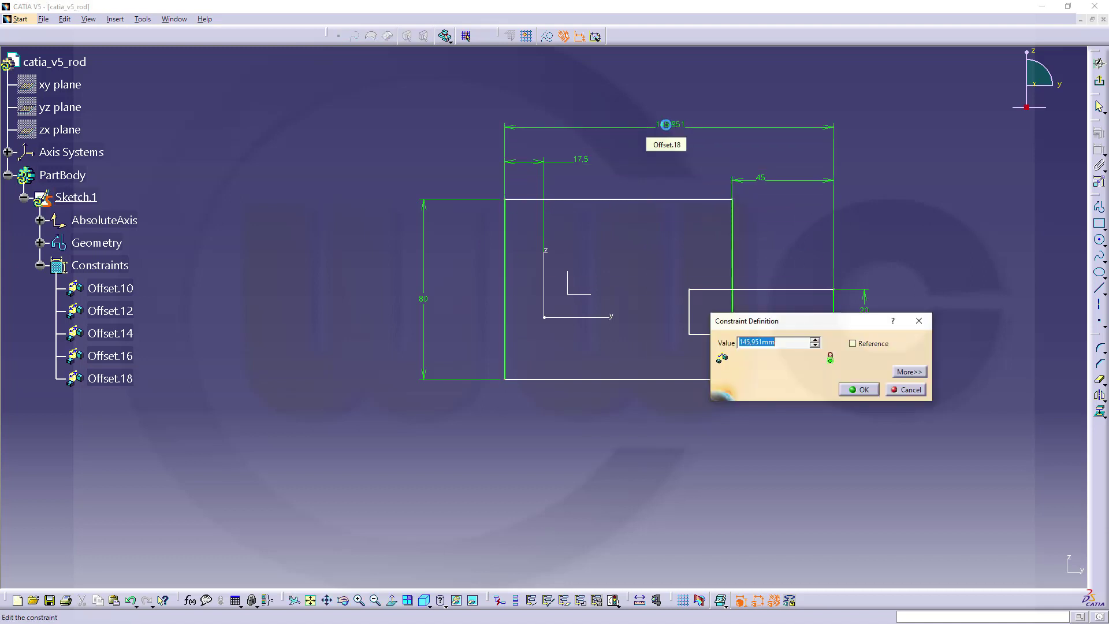
text(80)
key(Return)
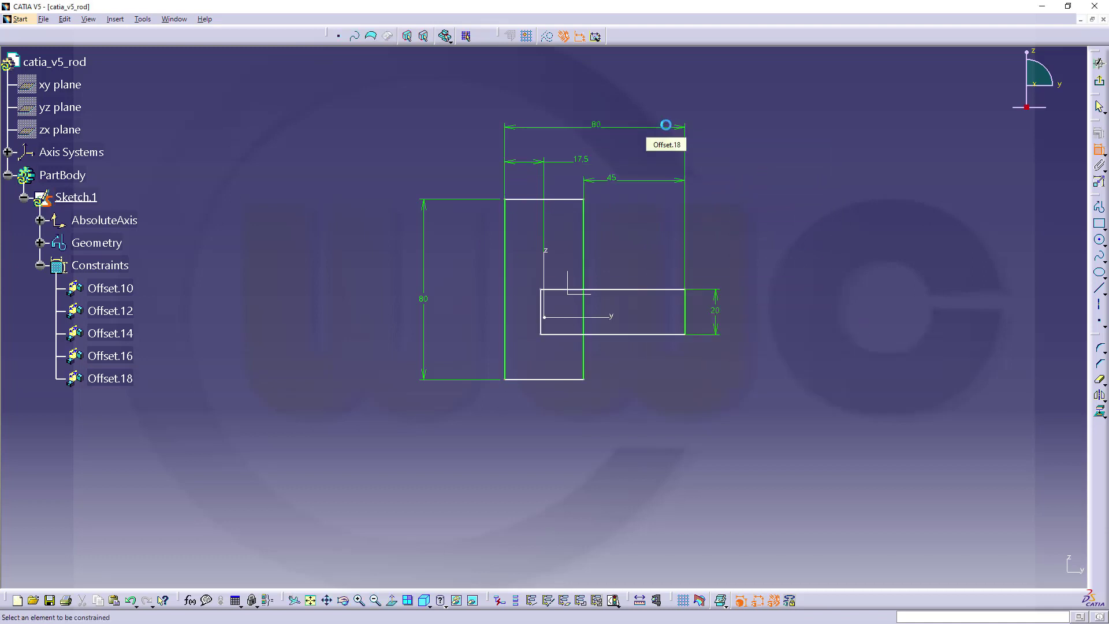
Make both rectangles' height dimensions symmetric about the horizontal axis
click(566, 200)
click(557, 379)
right_click(635, 382)
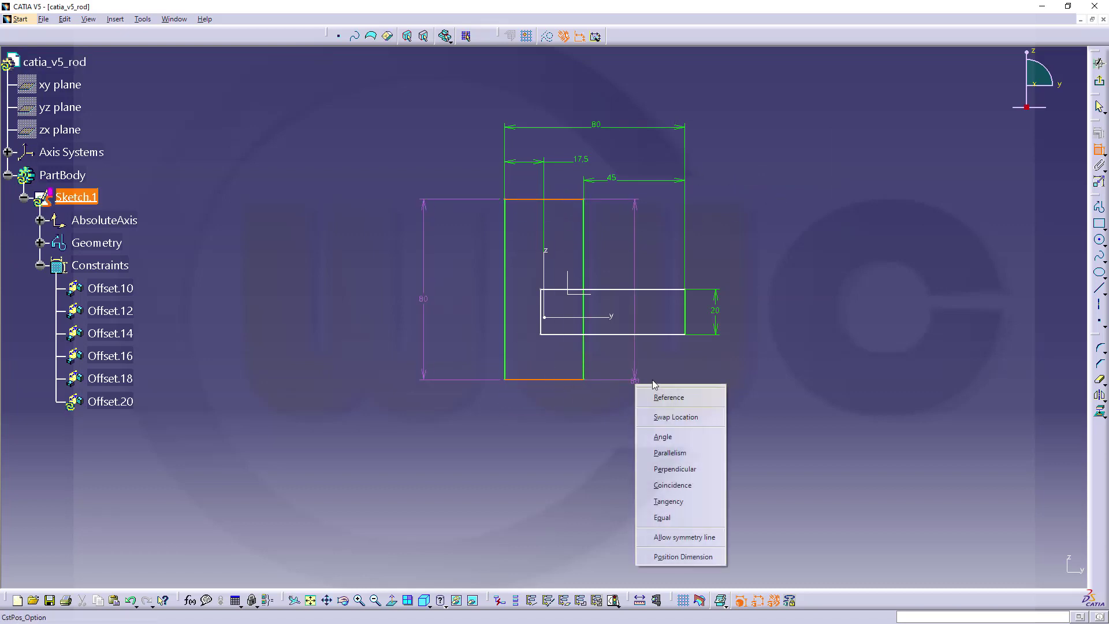
click(685, 537)
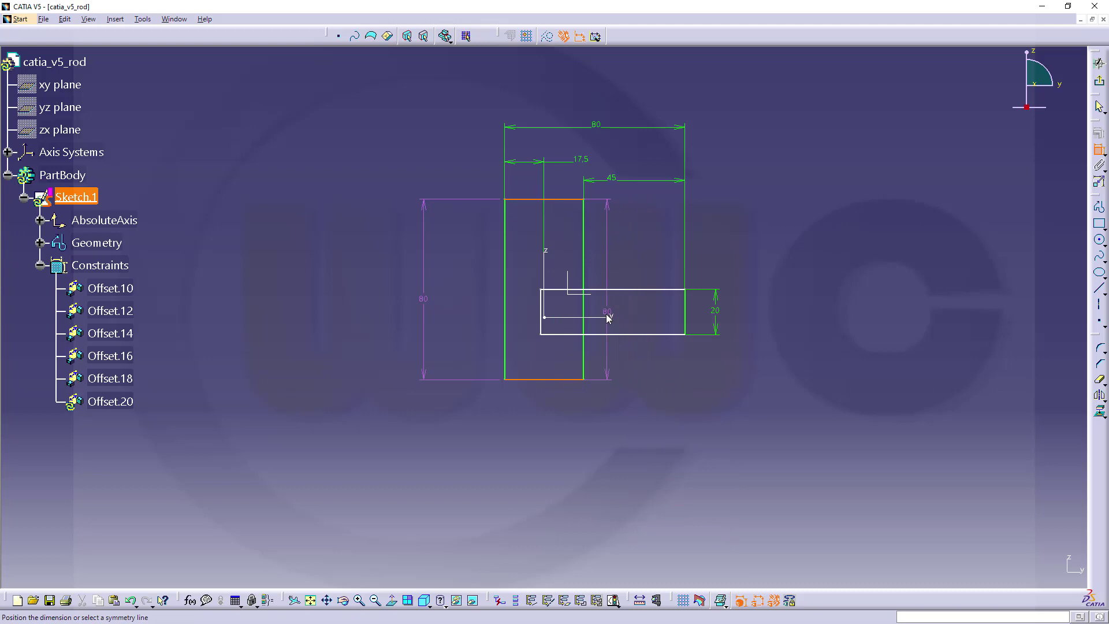
click(618, 320)
click(621, 334)
click(624, 291)
right_click(631, 315)
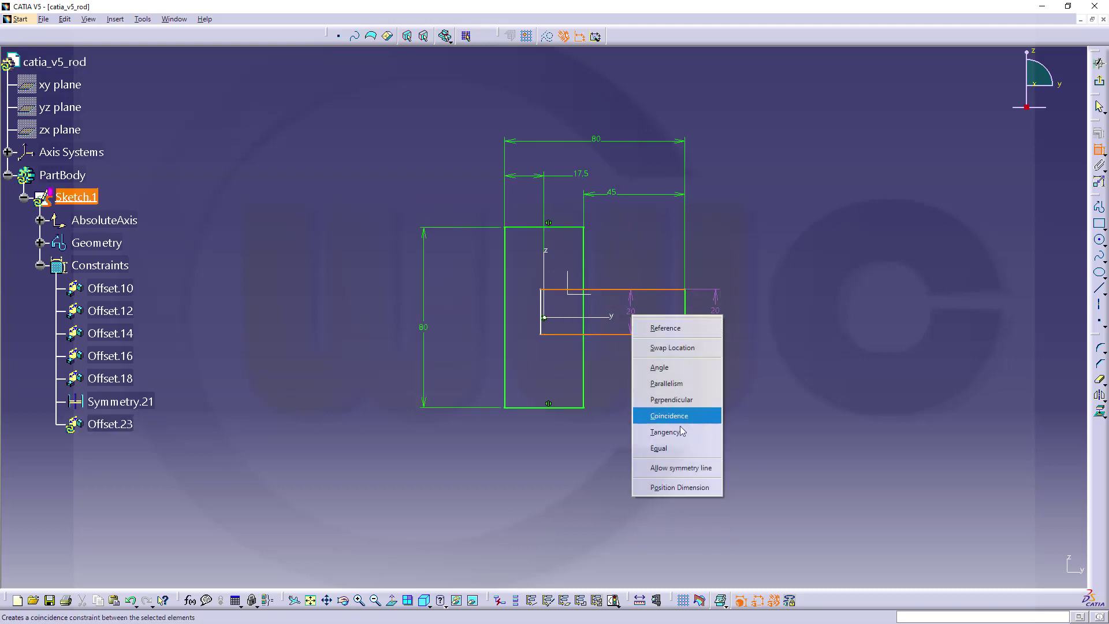
click(678, 468)
click(613, 317)
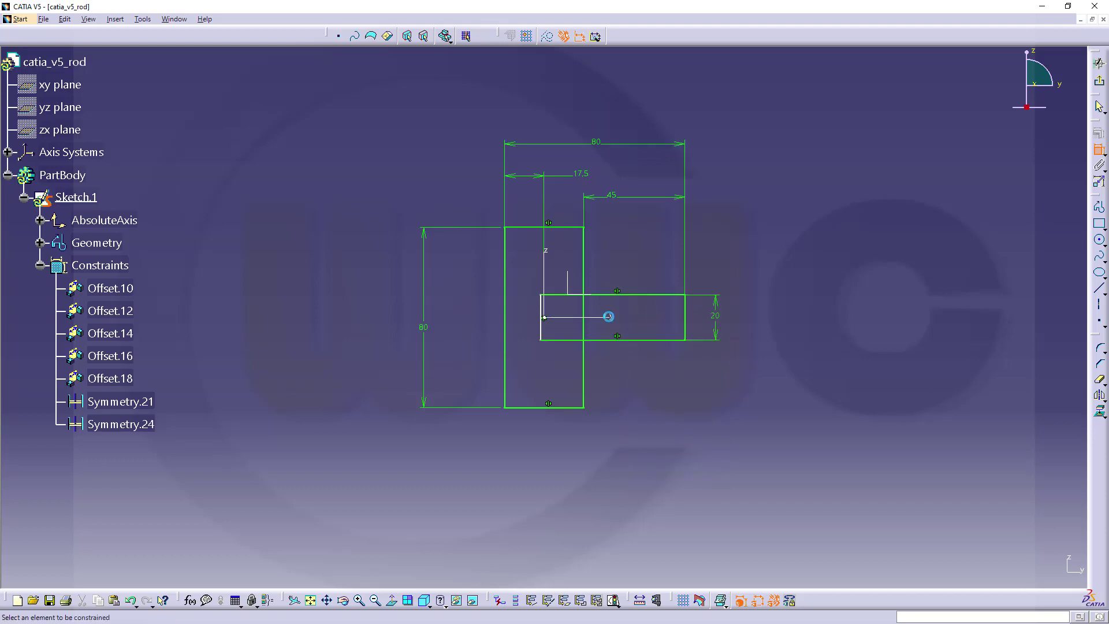
Quick Trim the three overlapping inner segments into one outline
click(1099, 380)
click(563, 296)
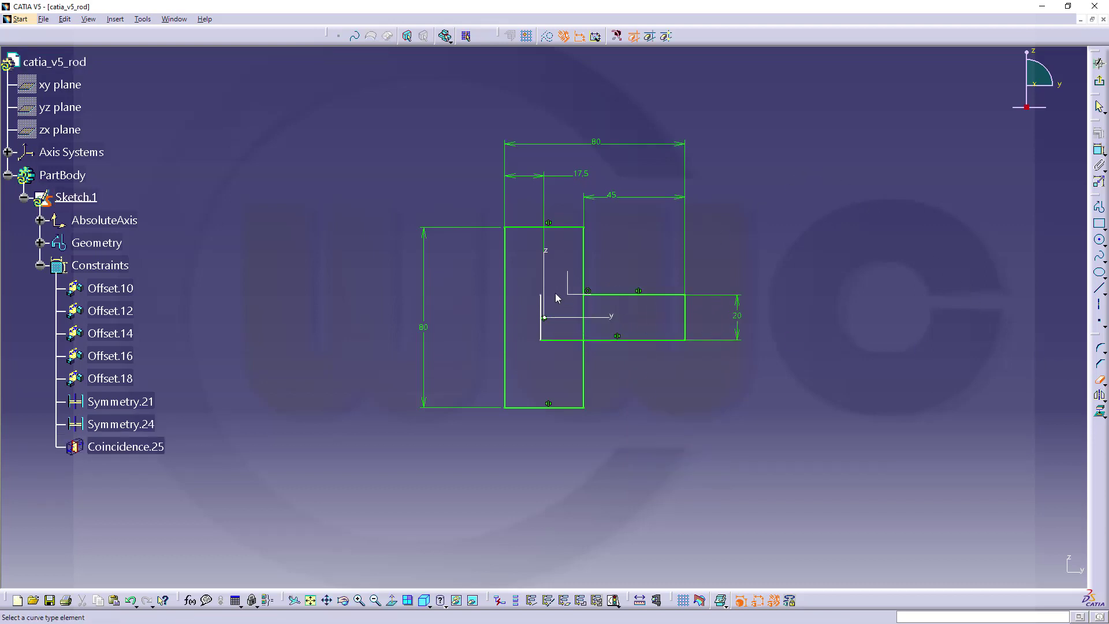
click(561, 340)
click(582, 323)
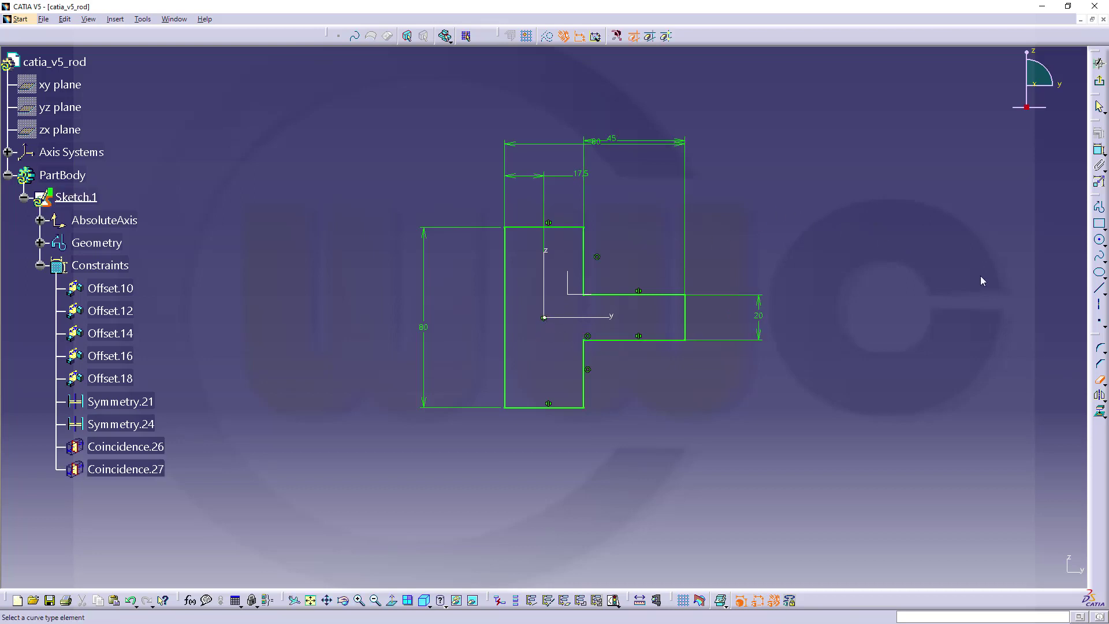
Place a point on the arm's top edge 15 mm from the end edge
click(1102, 322)
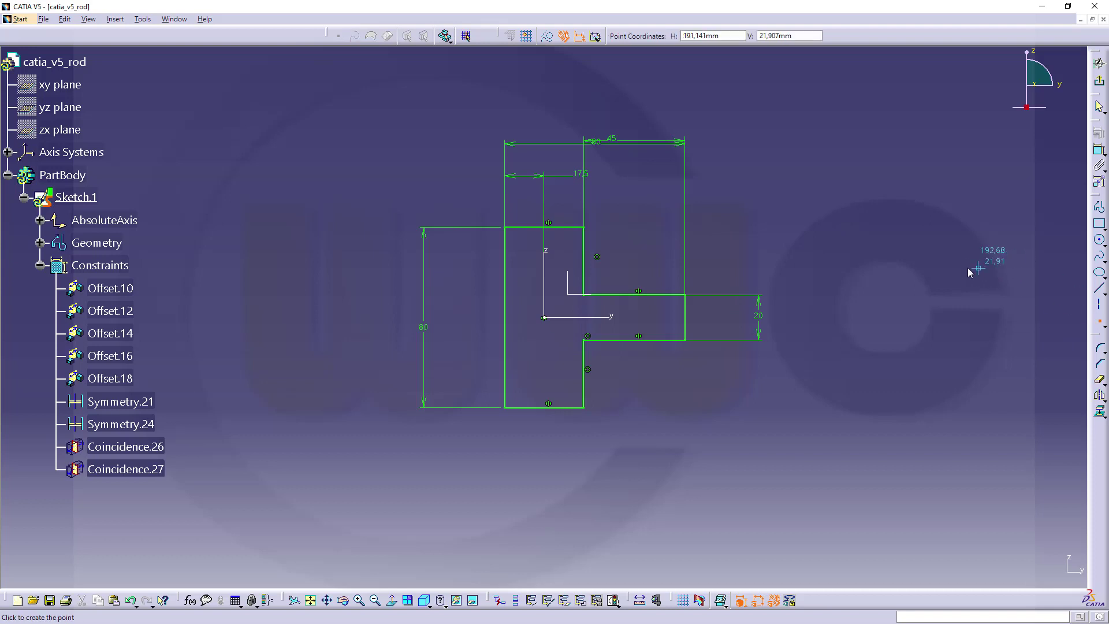
click(653, 295)
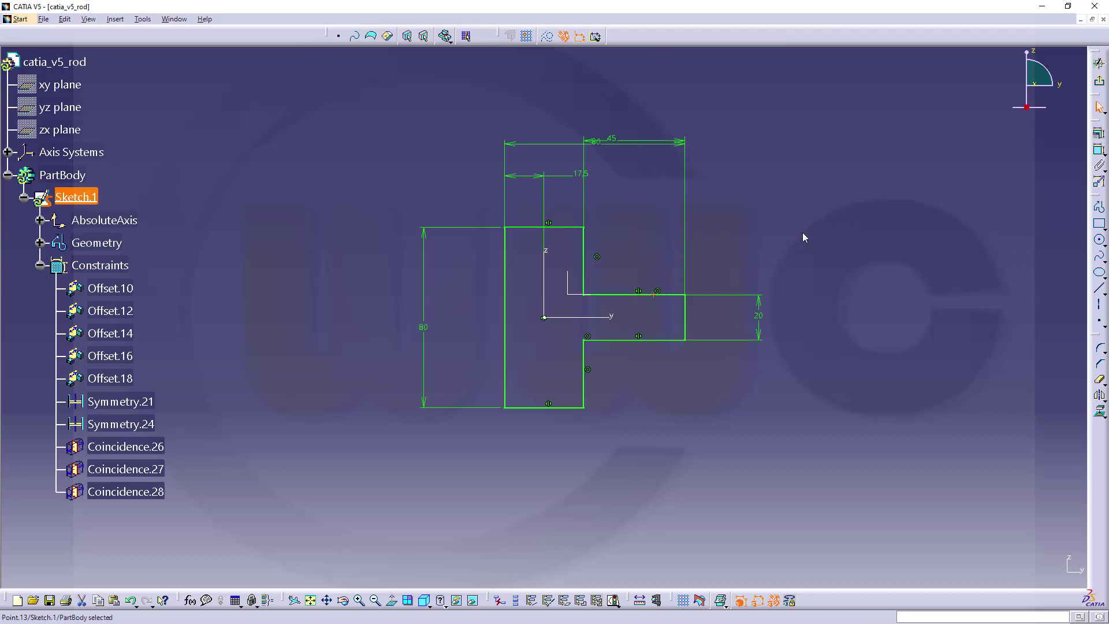
click(1099, 150)
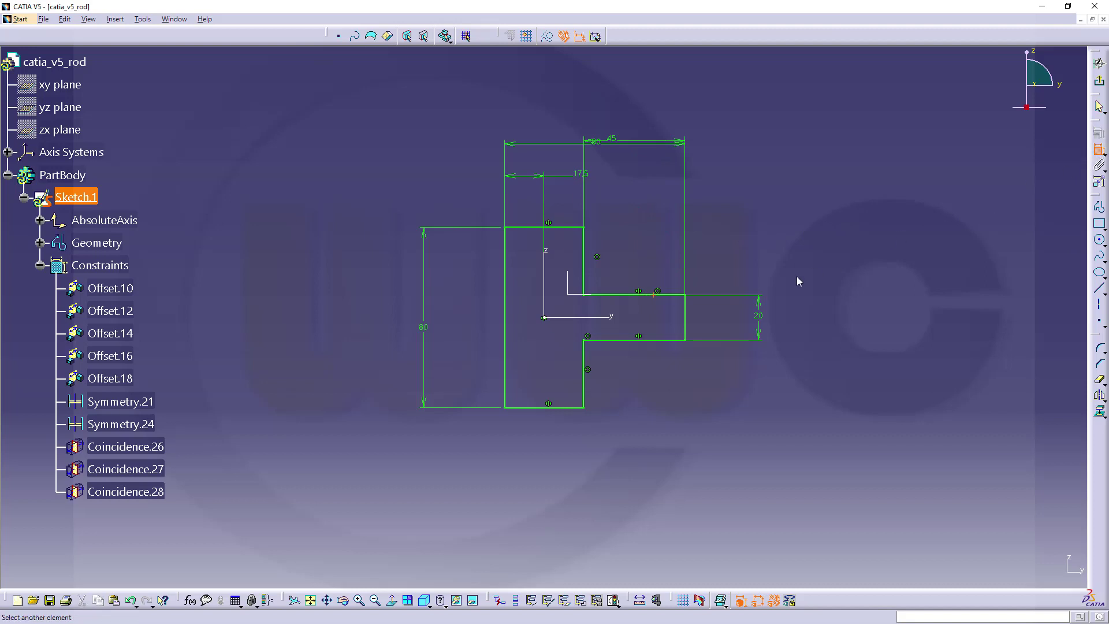
click(693, 310)
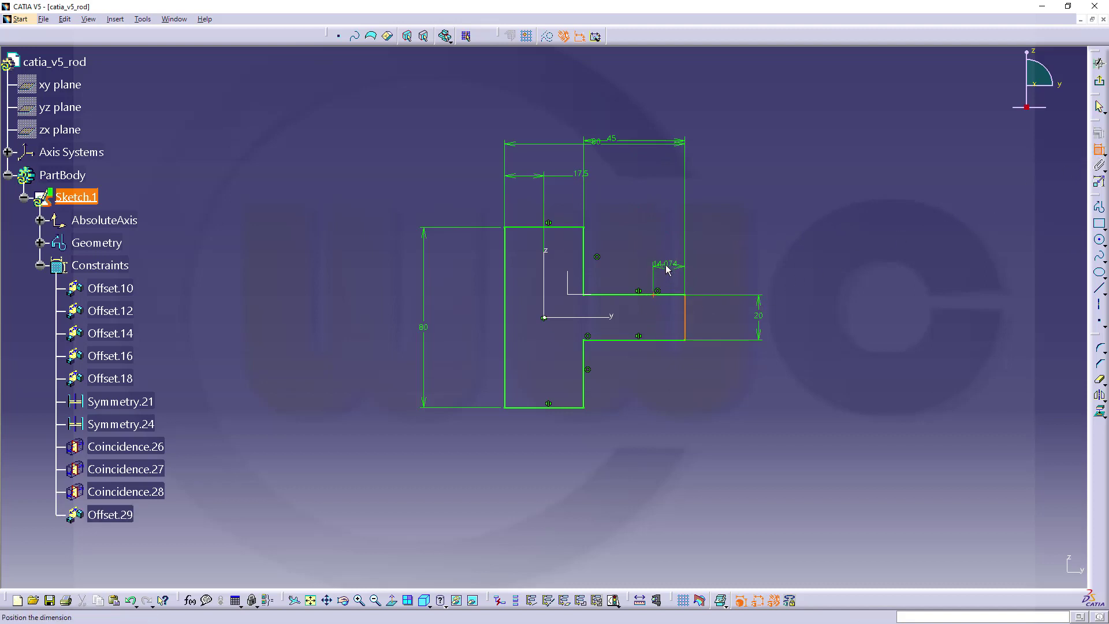
click(666, 268)
double_click(666, 269)
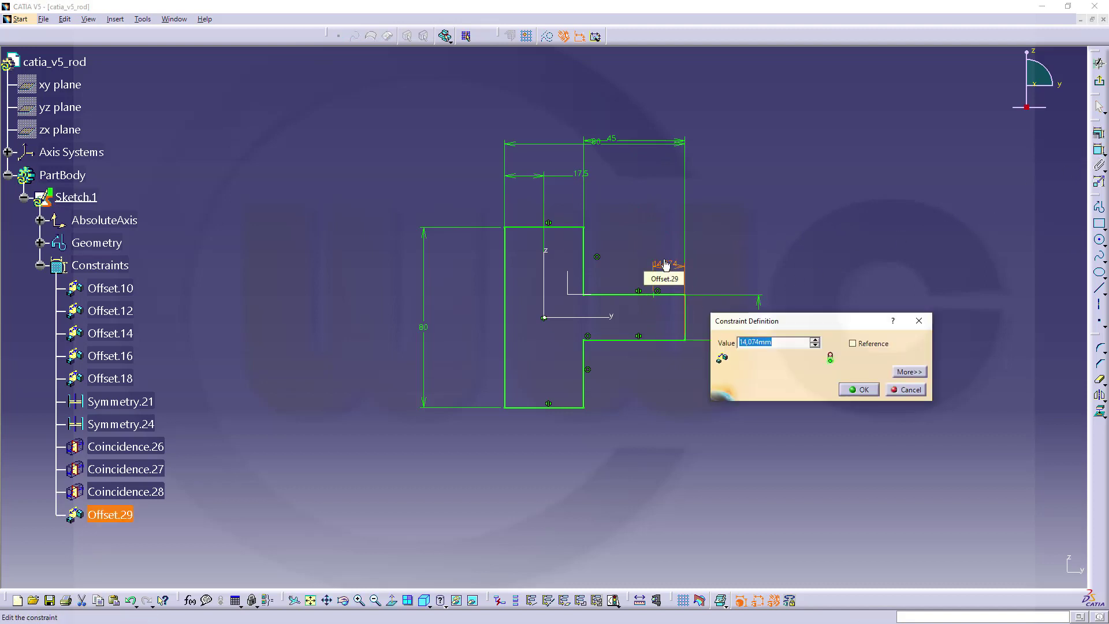
text(15)
key(Return)
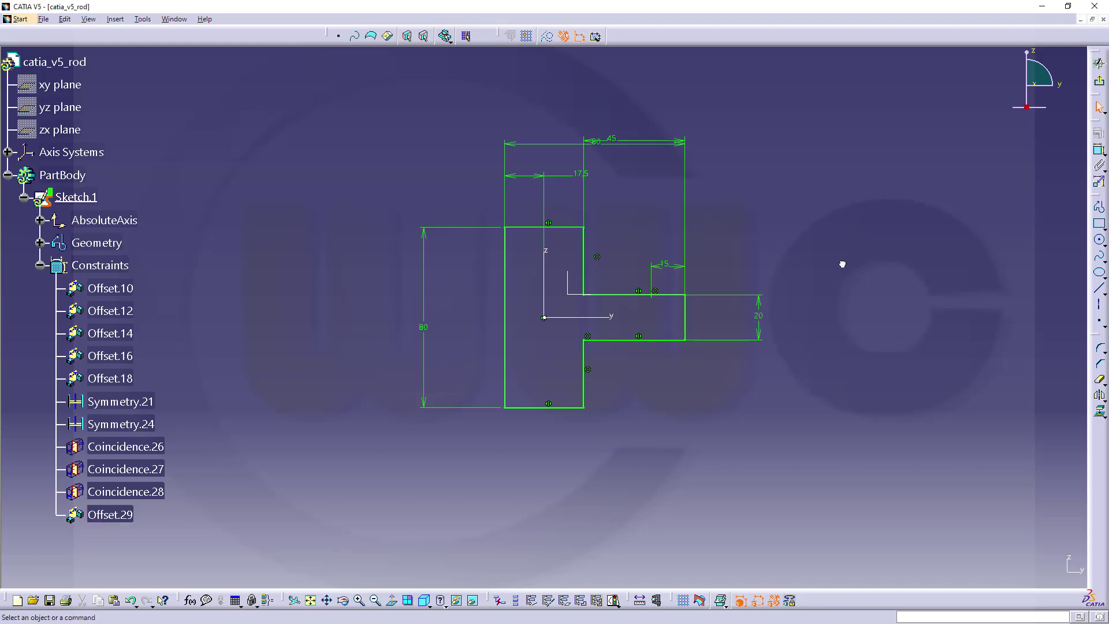
Make the point an output feature and exit the sketcher
click(651, 296)
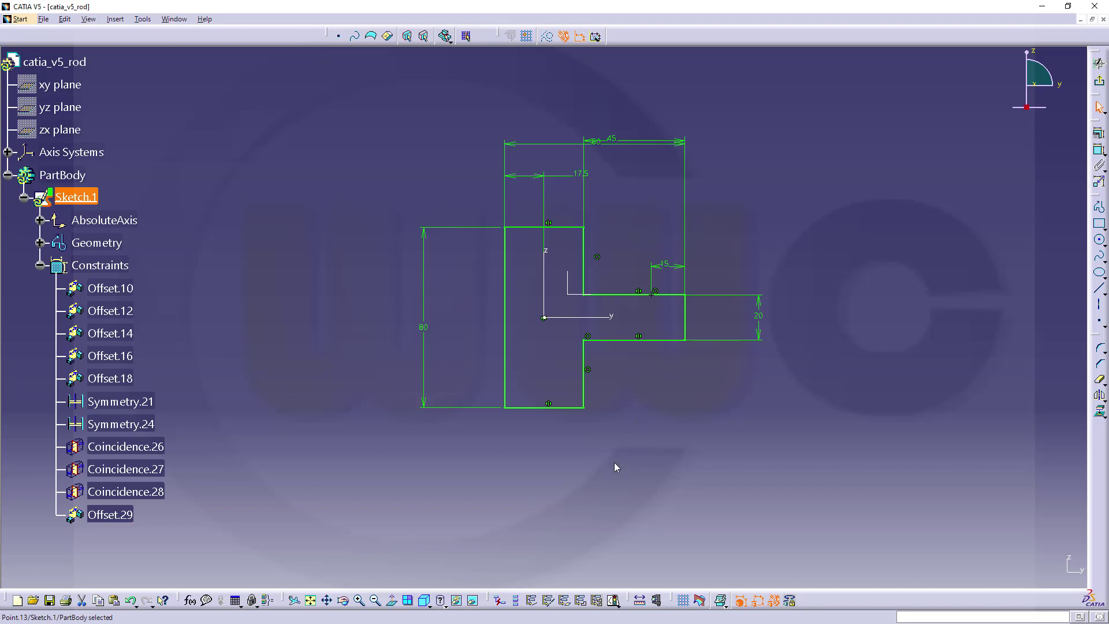
click(532, 601)
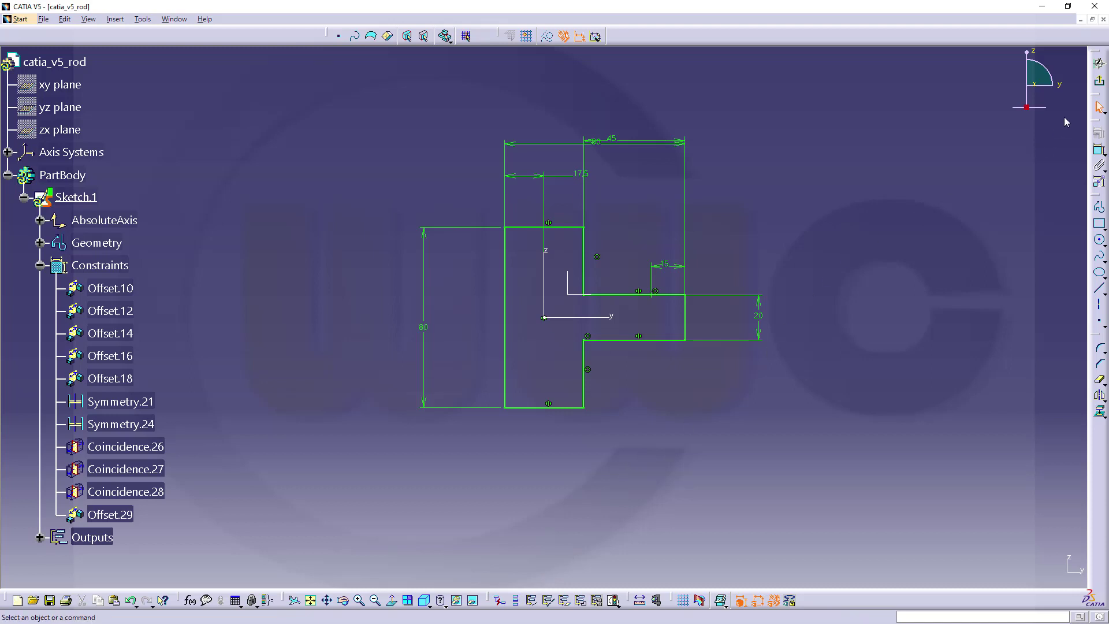
click(1099, 81)
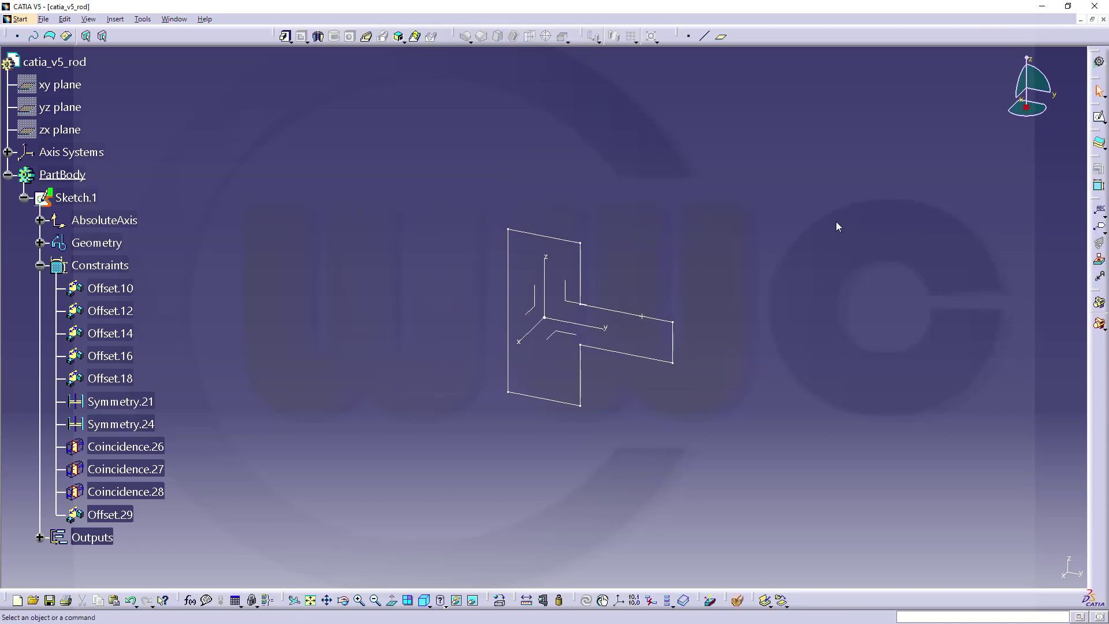
Pad Sketch.1 40 mm with mirrored extent
click(285, 37)
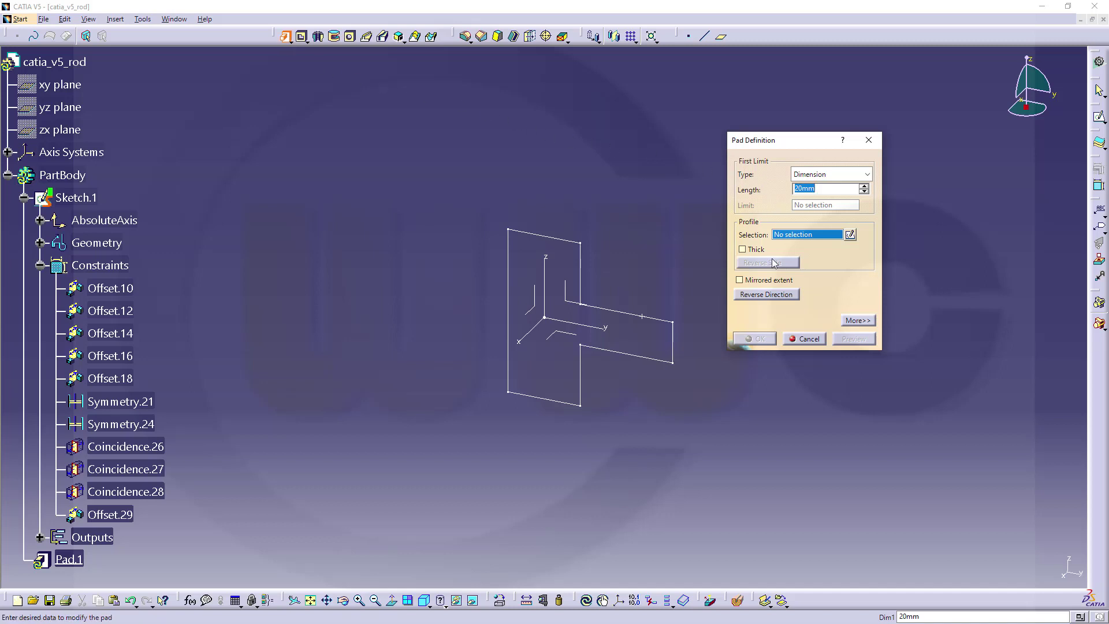
click(740, 280)
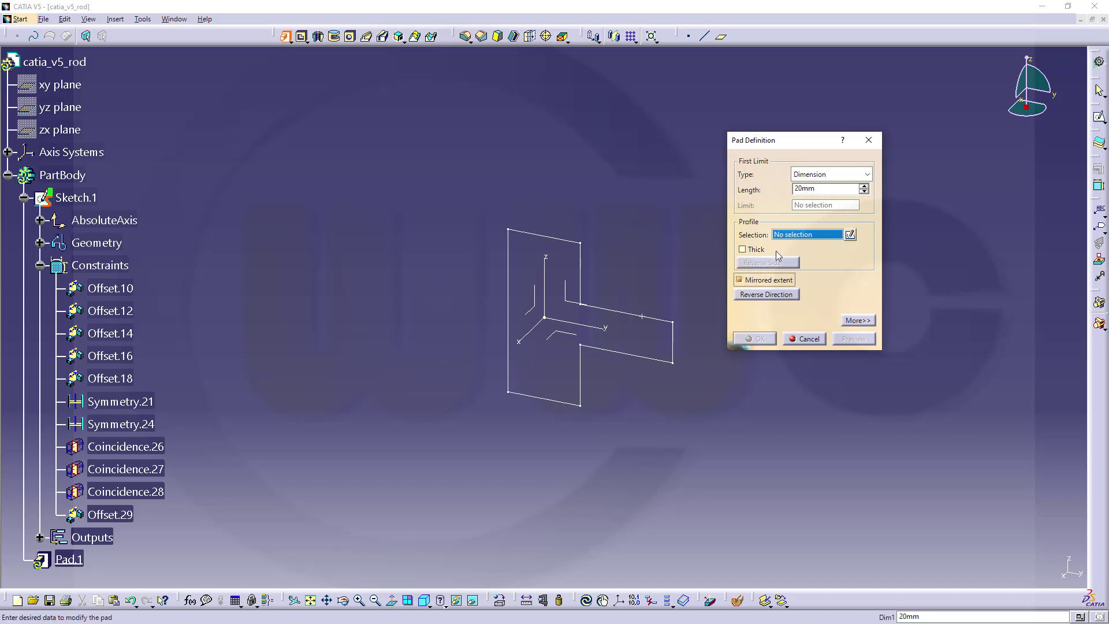
double_click(826, 189)
text(40)
key(Return)
click(621, 318)
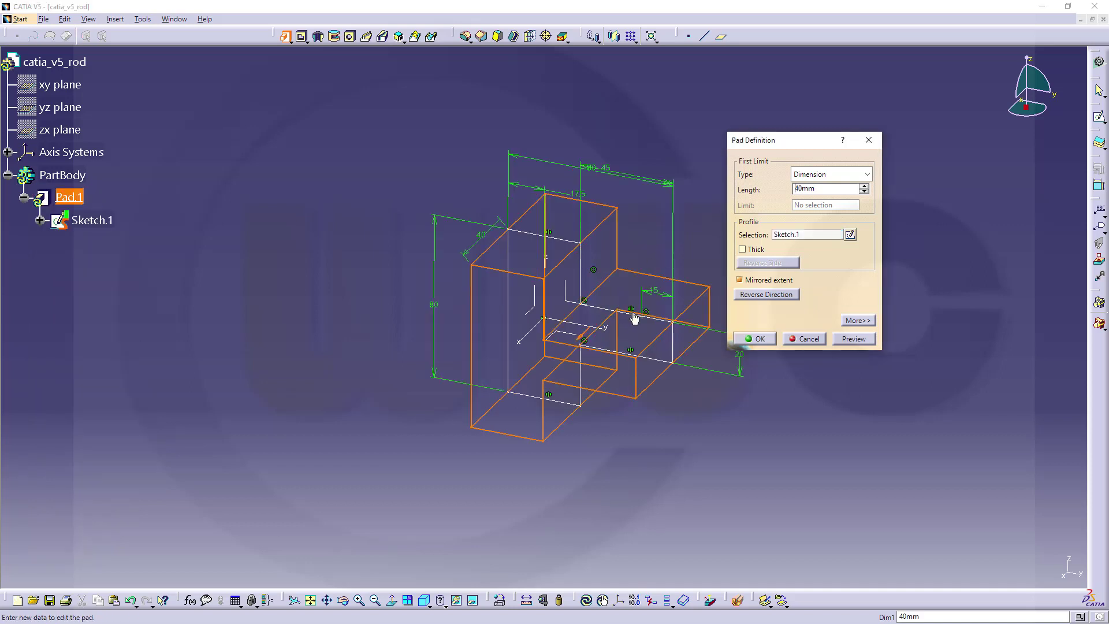
click(757, 339)
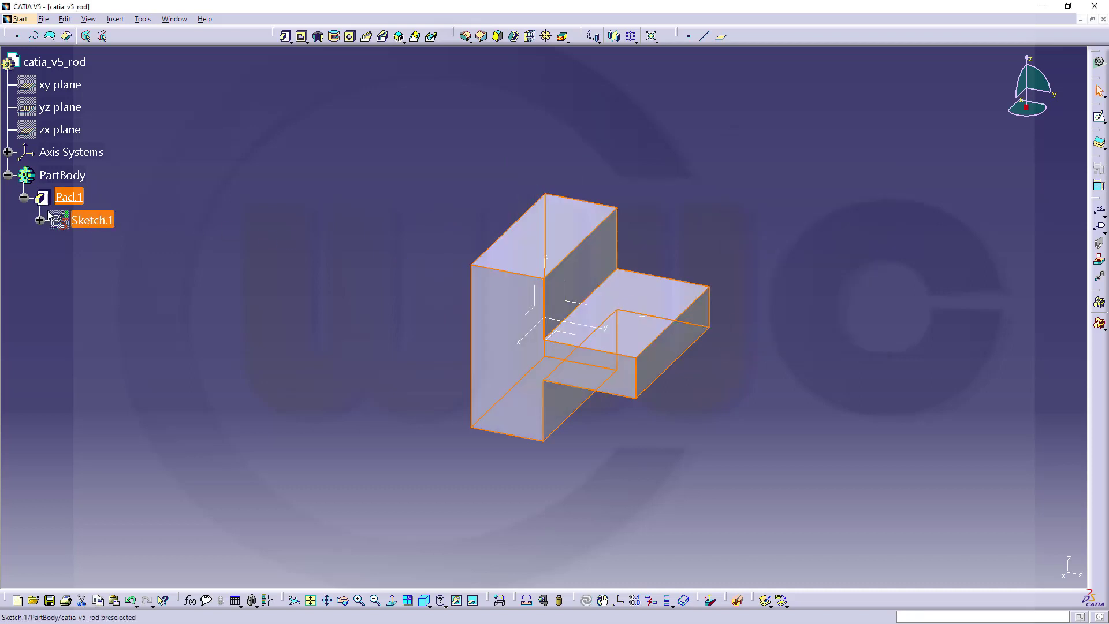
Select the output point on the pad's top face
click(23, 197)
click(84, 240)
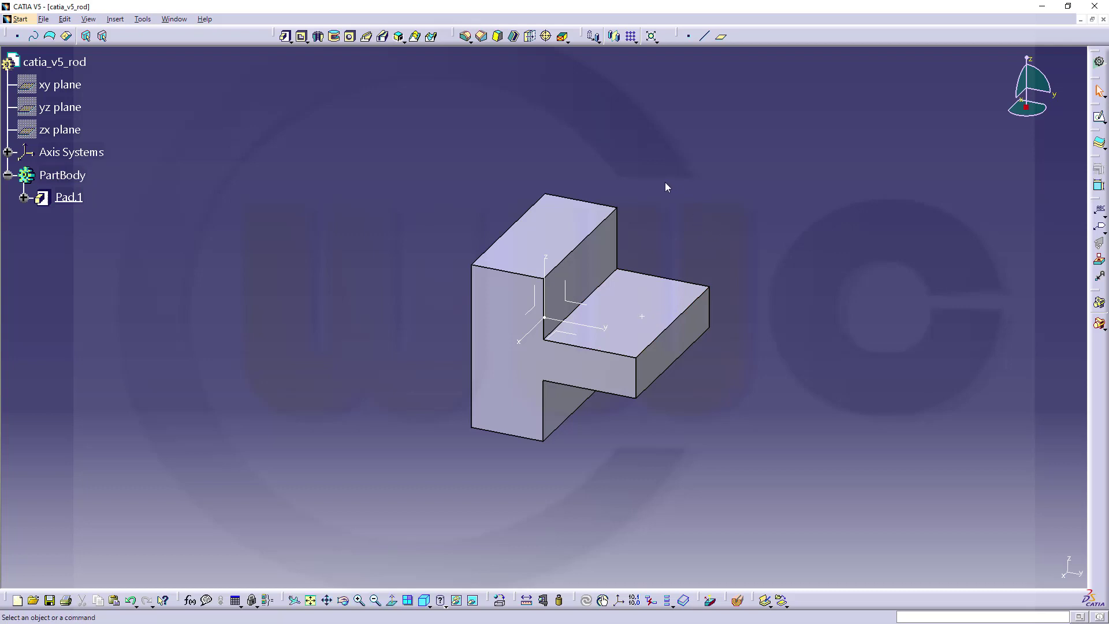
click(642, 316)
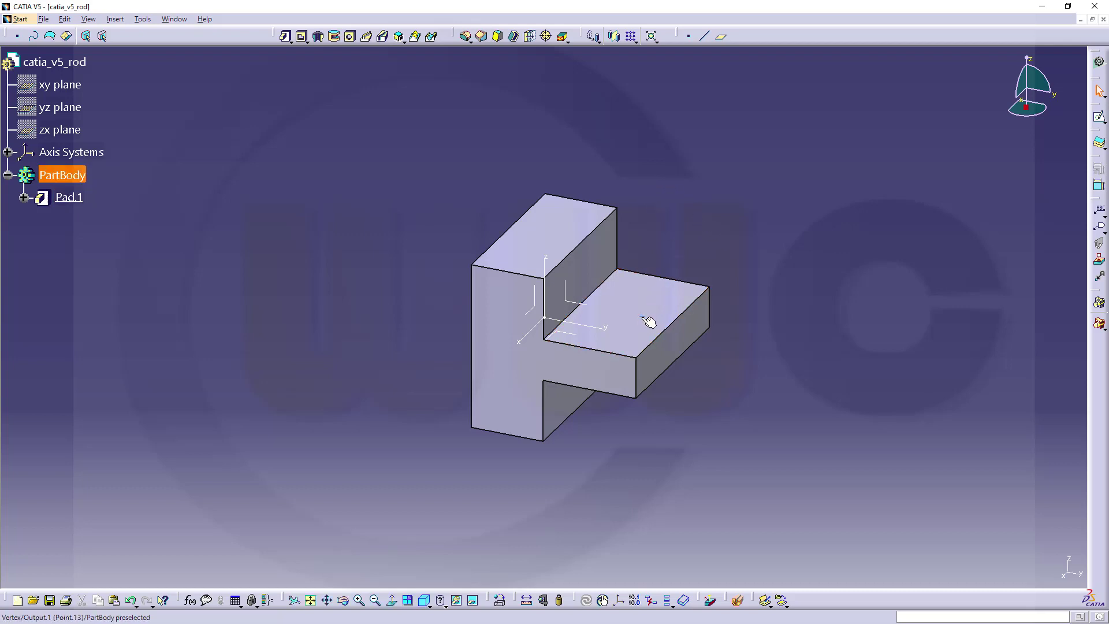
Drill a simple 12 mm Up To Next hole at the output point on the top face
click(350, 37)
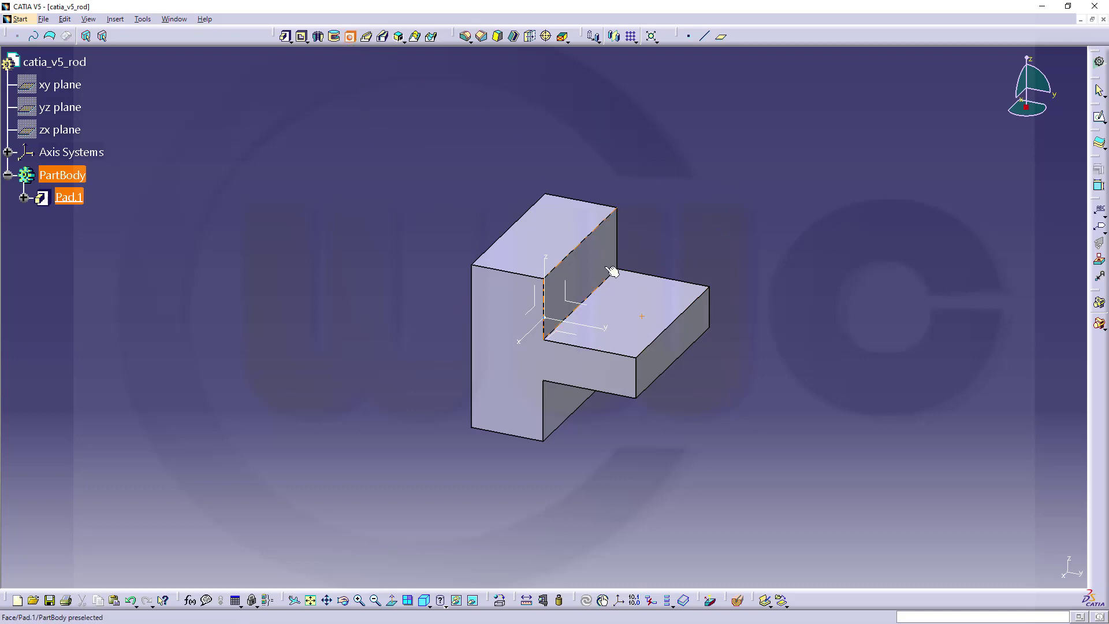
click(639, 294)
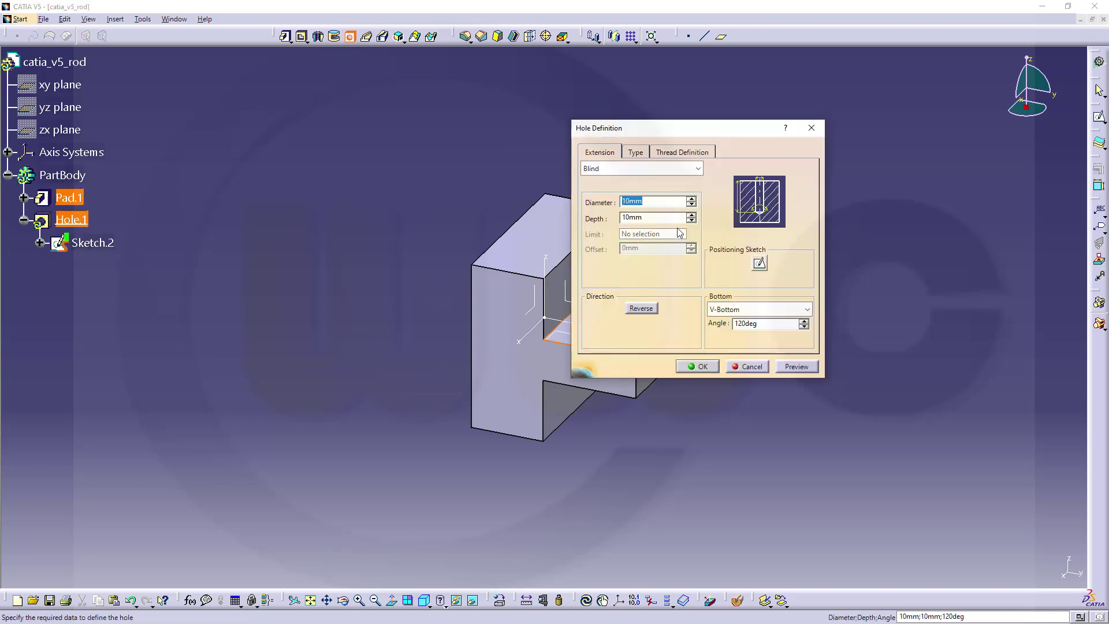
click(697, 169)
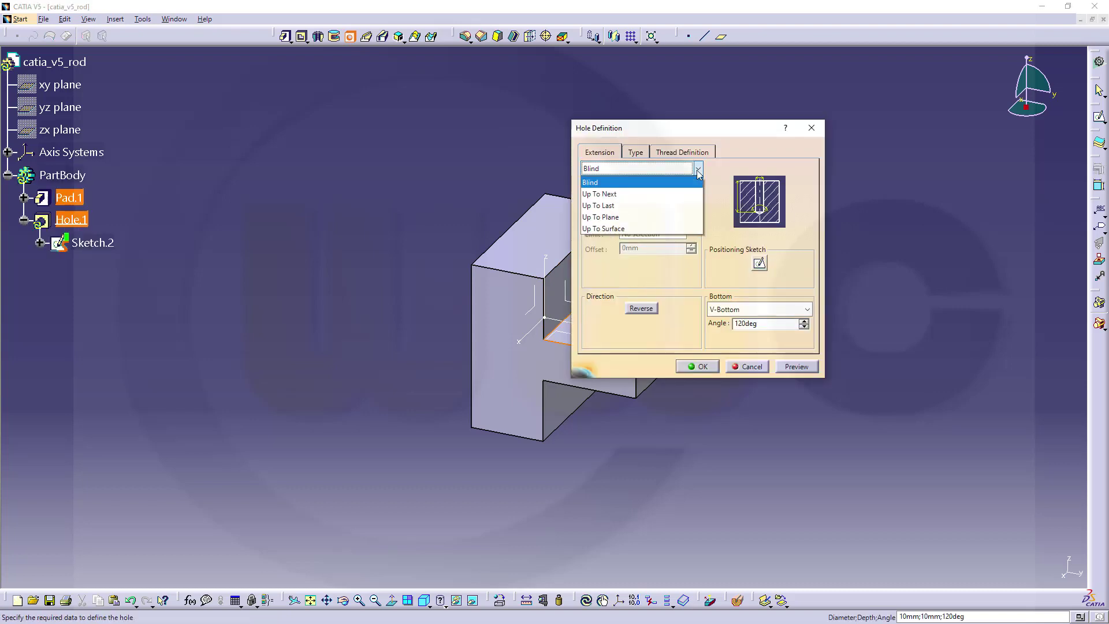
click(617, 196)
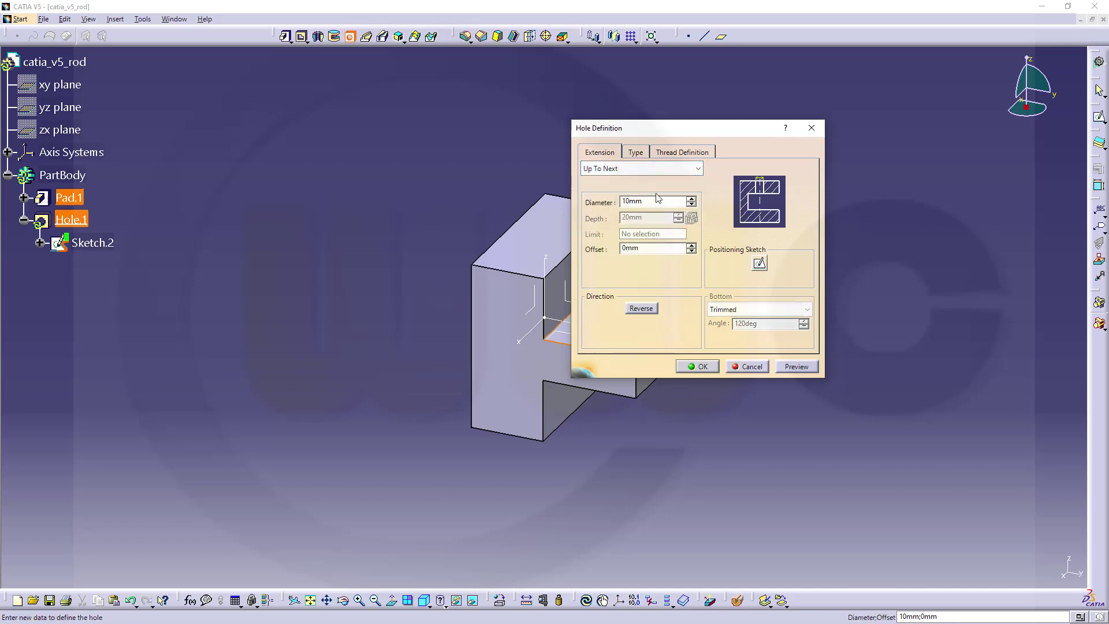
click(638, 153)
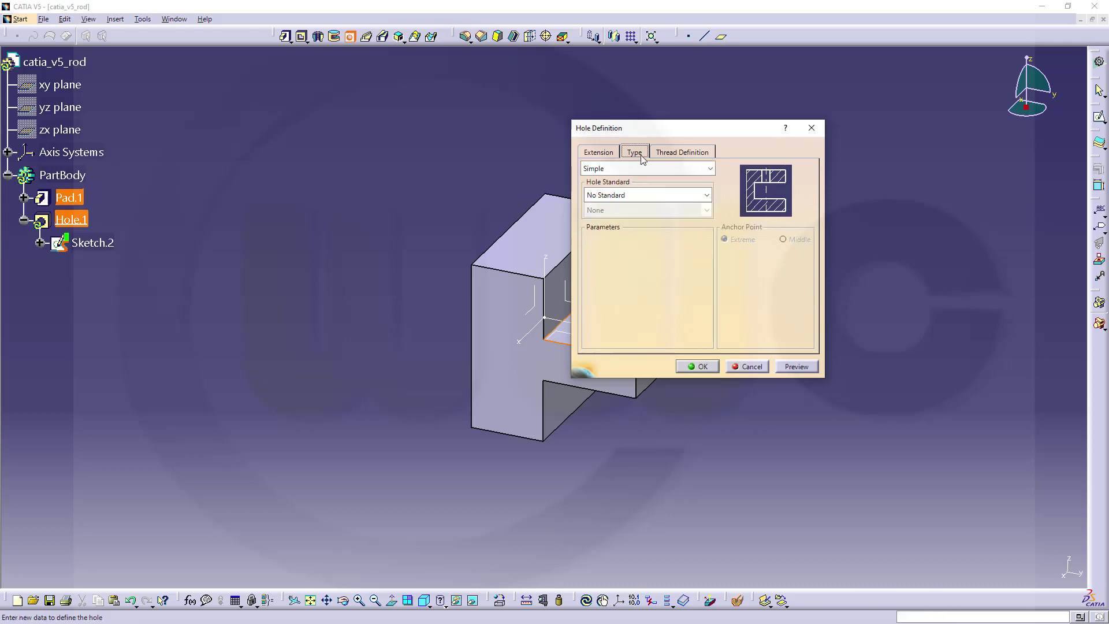
click(709, 168)
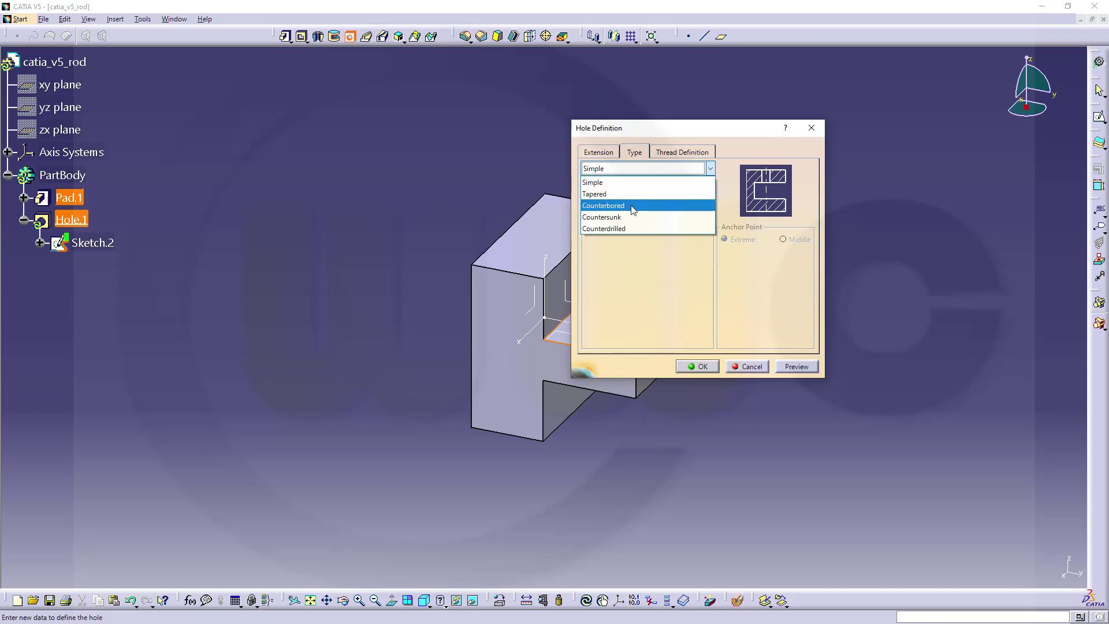
click(667, 180)
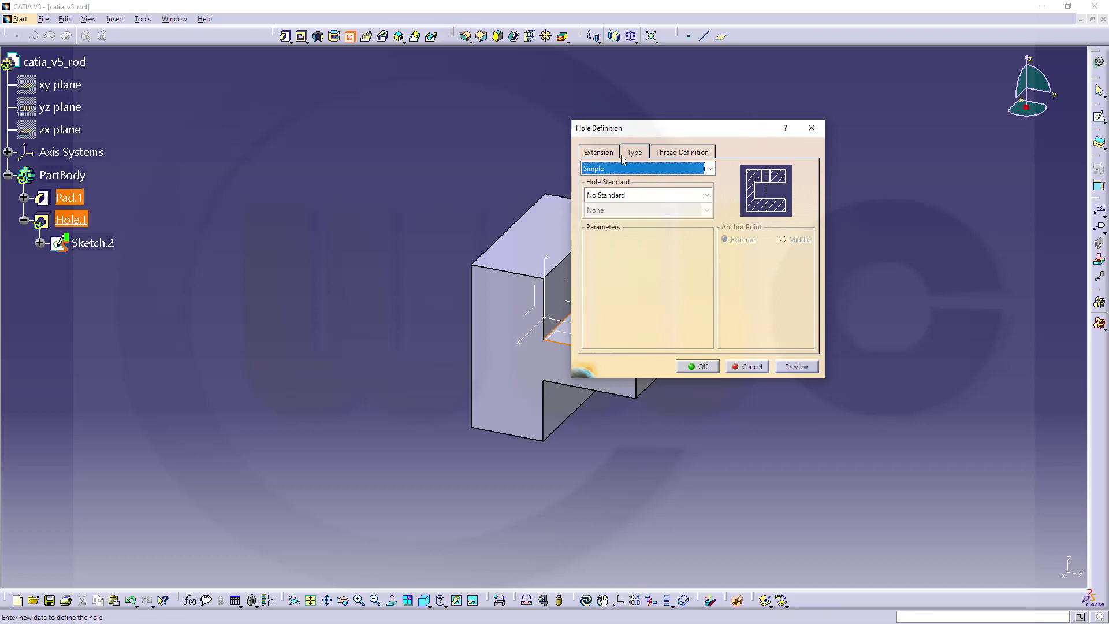
click(601, 153)
double_click(669, 203)
text(12)
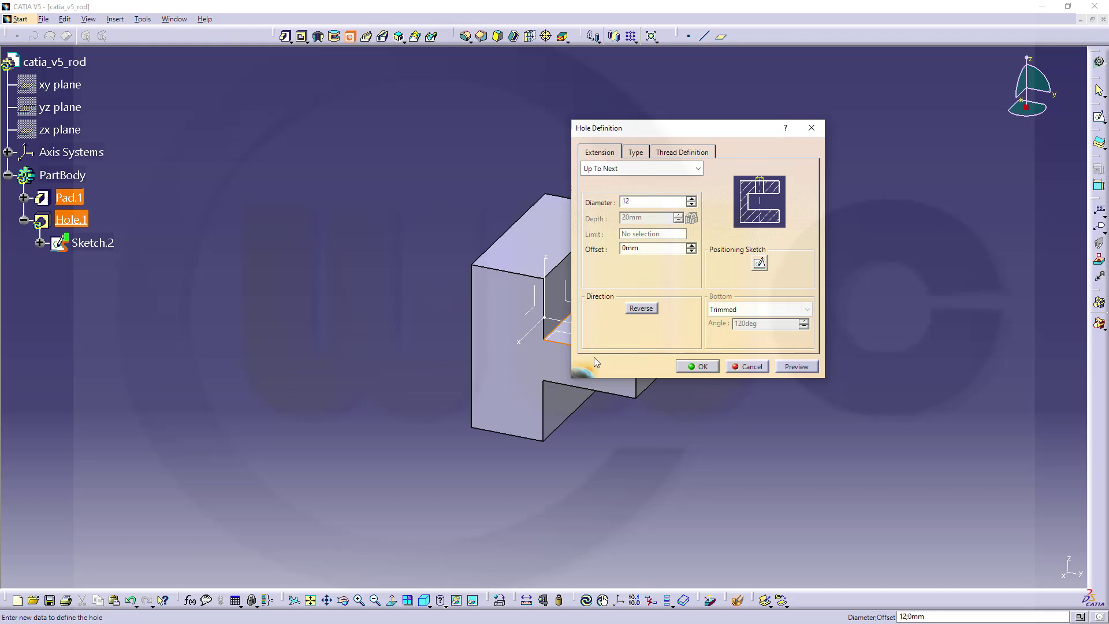
click(702, 366)
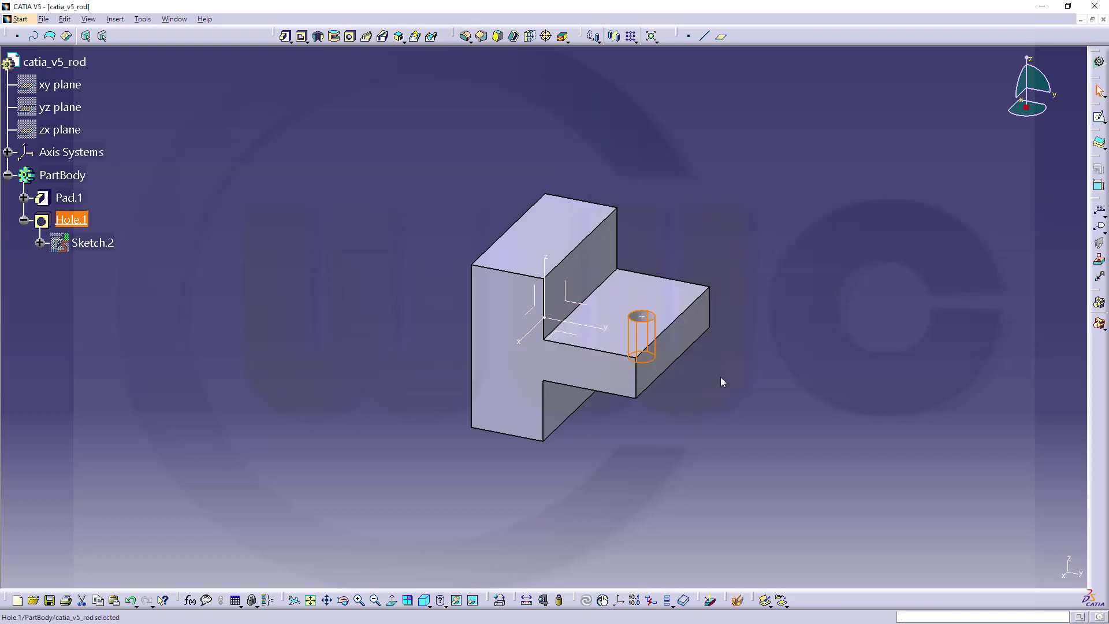
Round the two inside corners where the arm meets the upright with a 15 mm edge fillet
click(465, 36)
drag(709, 142, 815, 88)
text(15)
click(606, 281)
middle_drag(643, 406, 583, 306)
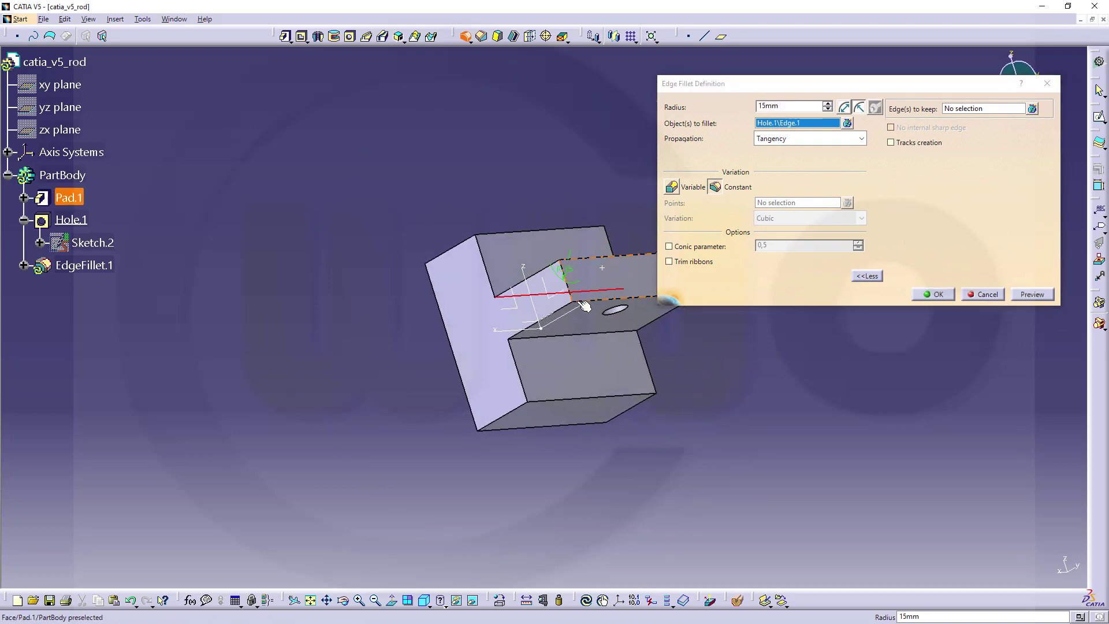
click(933, 294)
click(778, 201)
middle_drag(691, 141, 664, 212)
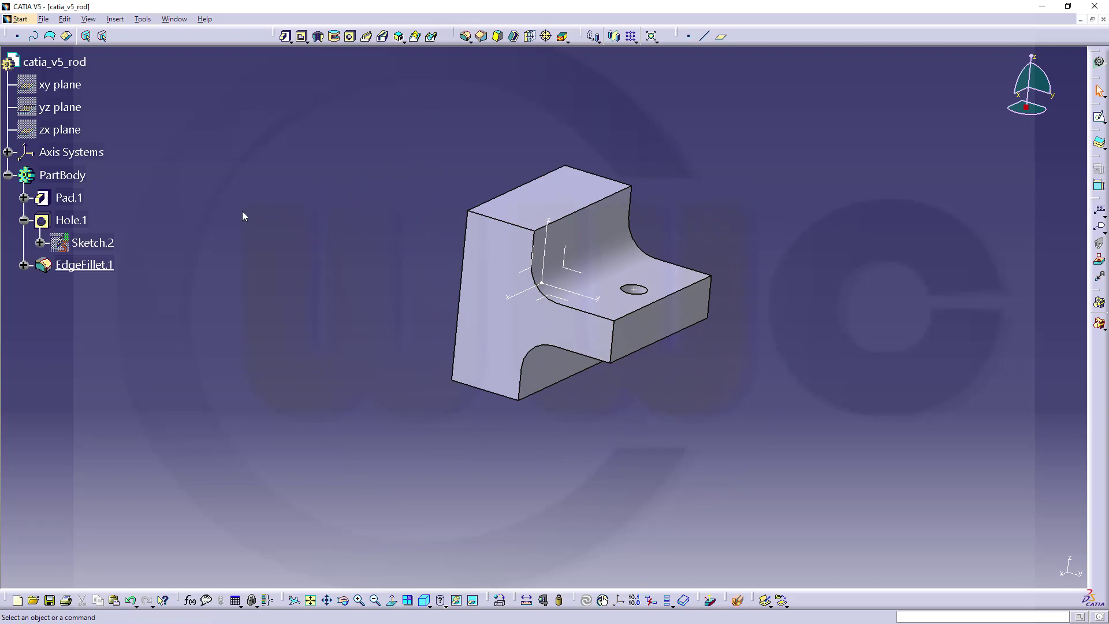
Copy PartBody and paste it into the part as a linked result, creating Body.2
click(70, 175)
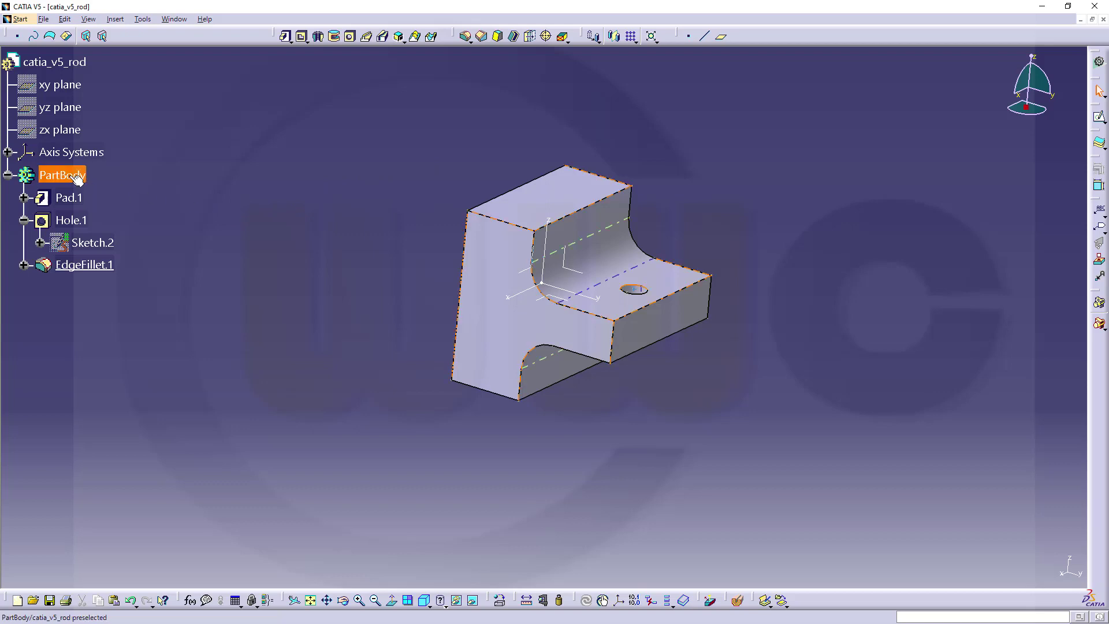
right_click(71, 175)
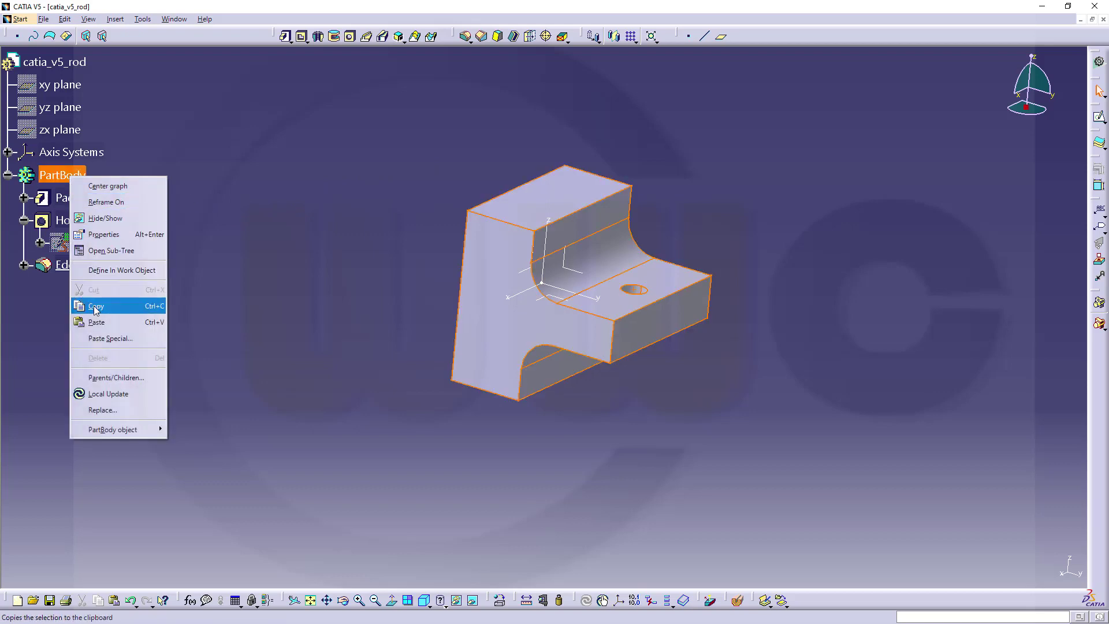
key(Escape)
right_click(71, 63)
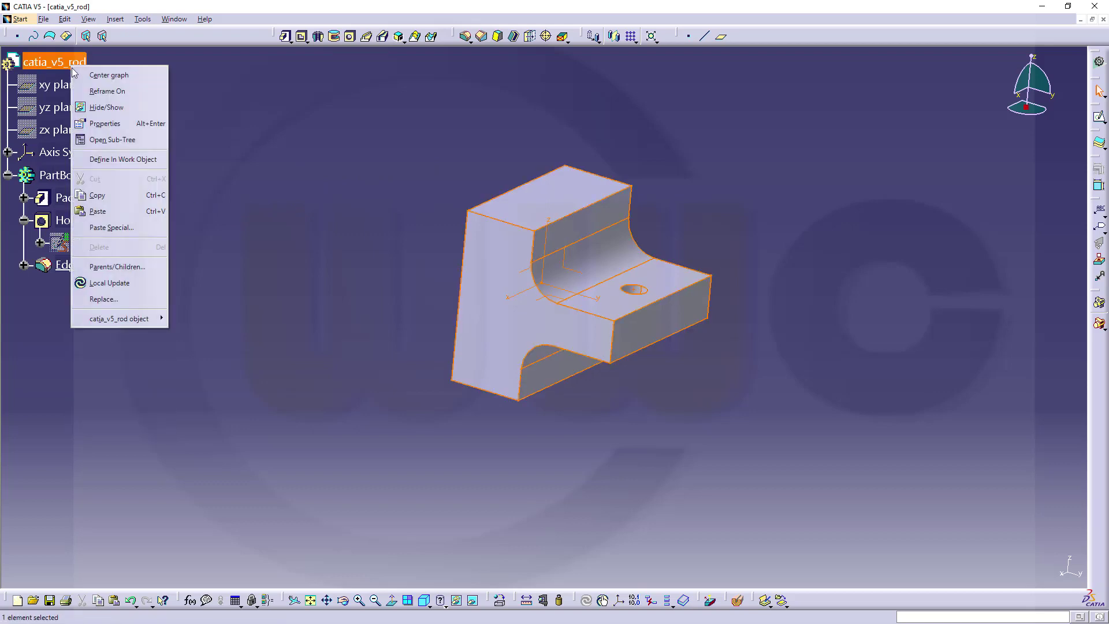
click(115, 228)
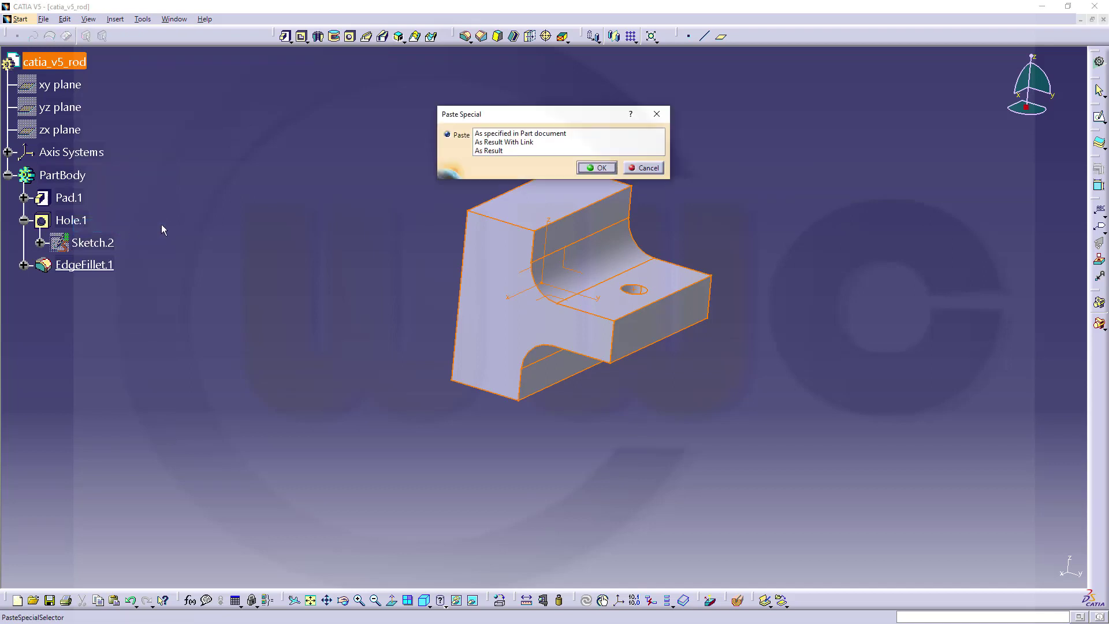
click(525, 142)
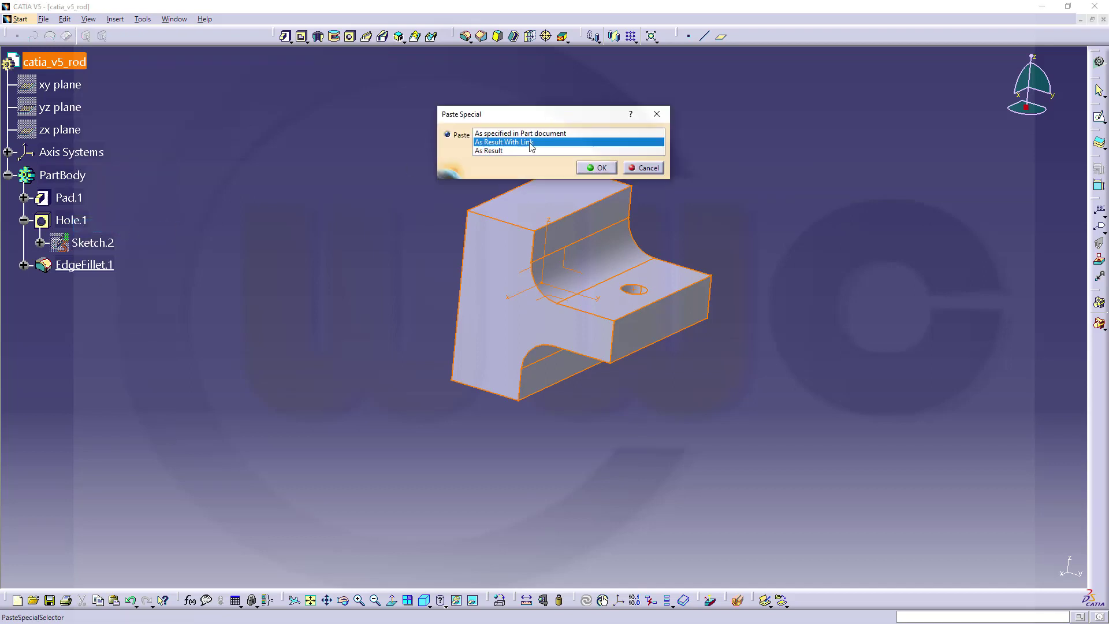
click(597, 168)
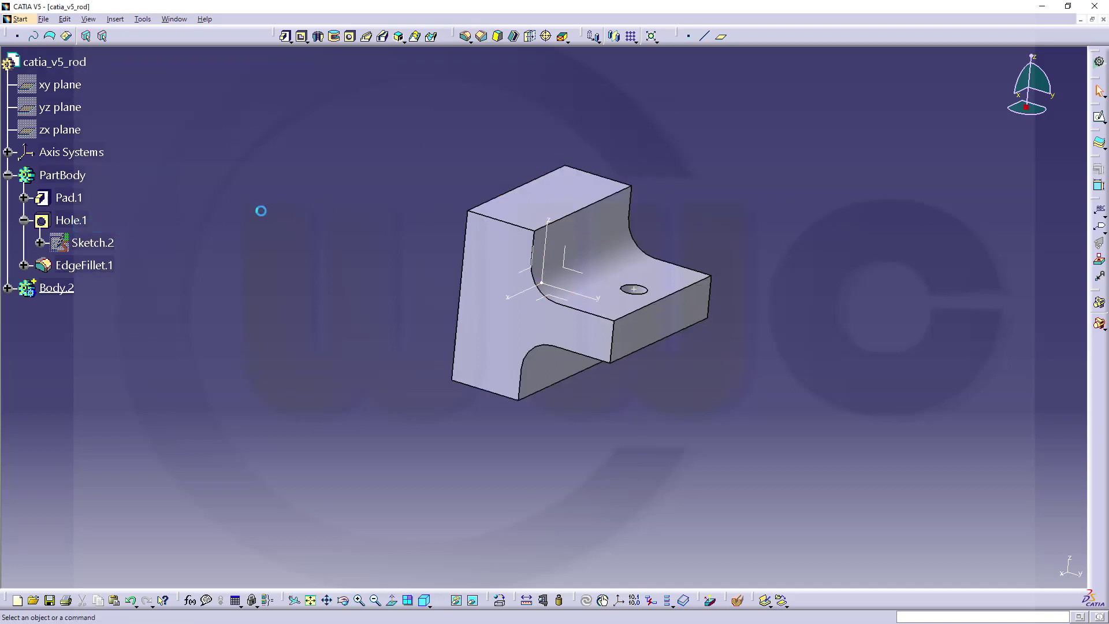
Paste a second linked-result copy of PartBody as Body.3
right_click(67, 70)
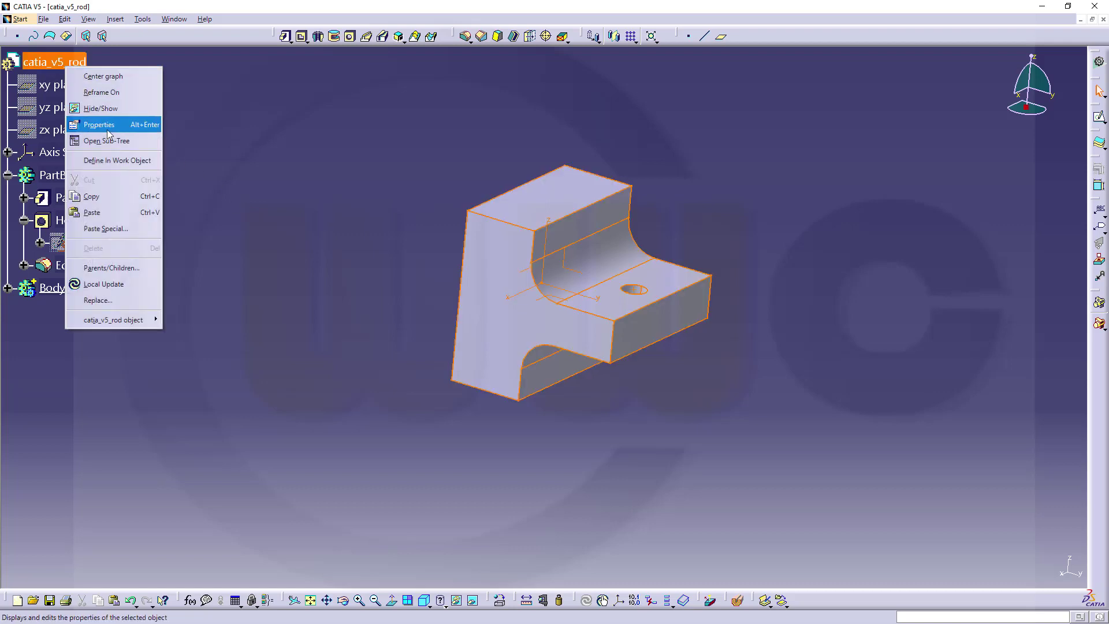
click(115, 228)
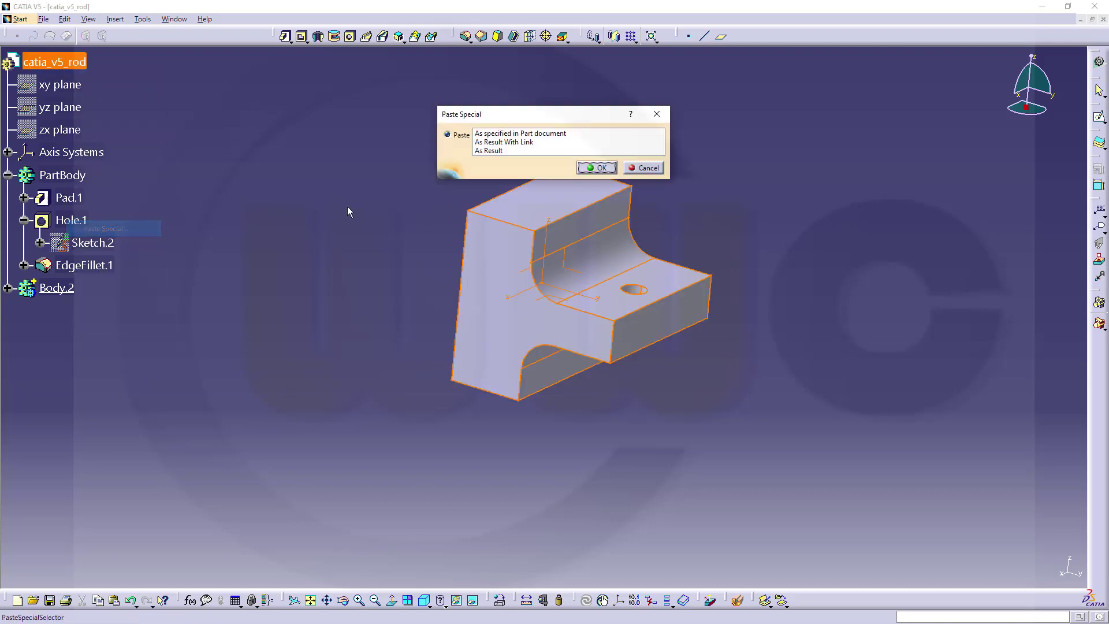
click(506, 143)
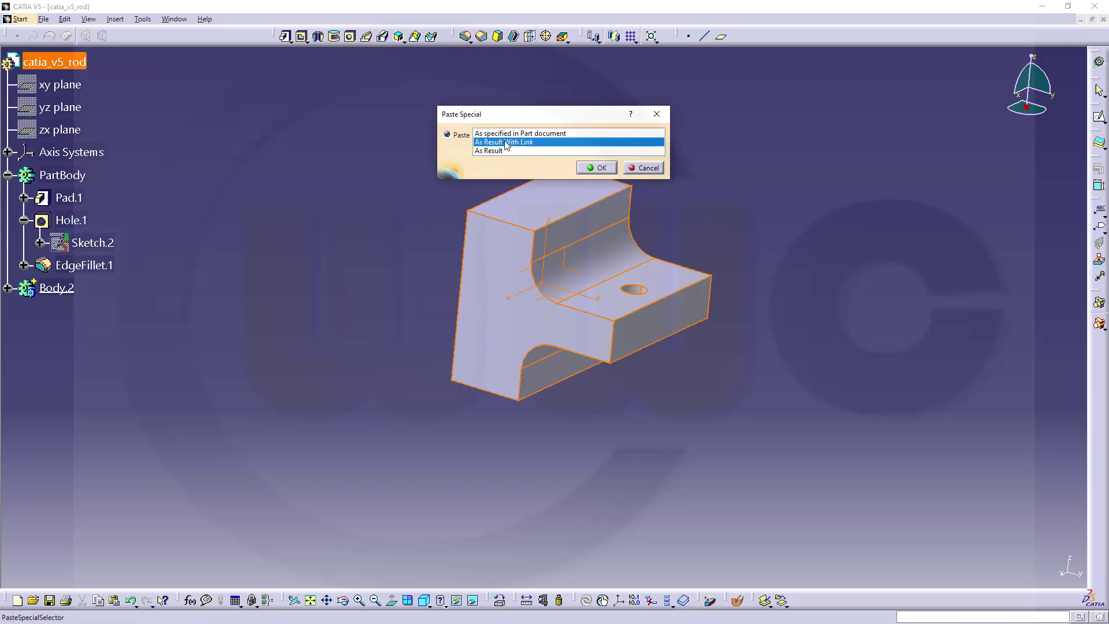
click(601, 168)
Hide the original PartBody
right_click(56, 176)
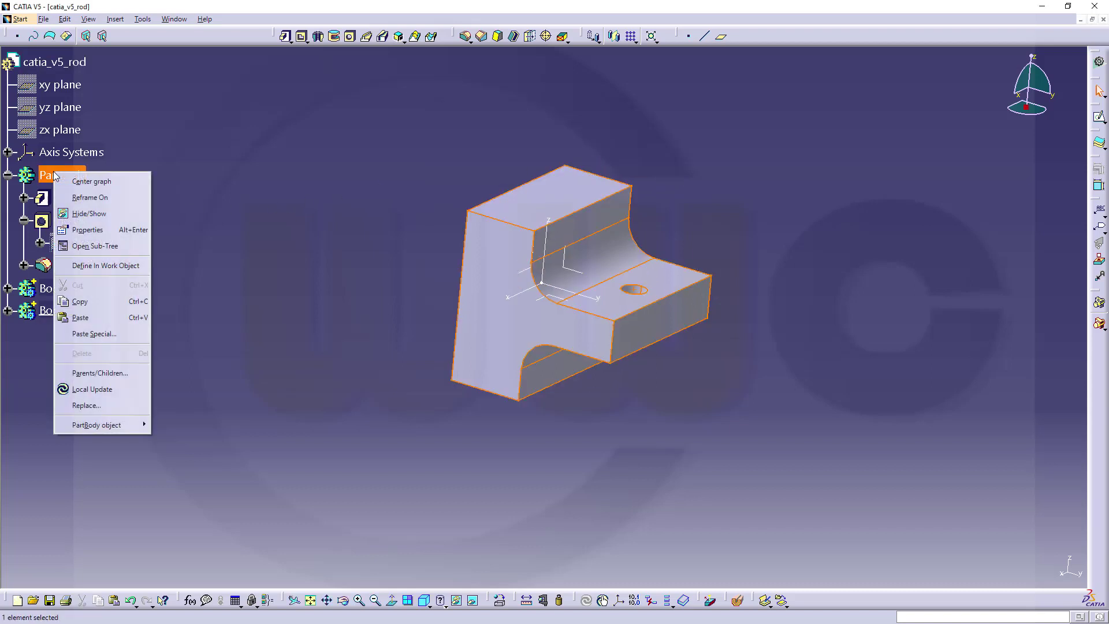
click(93, 215)
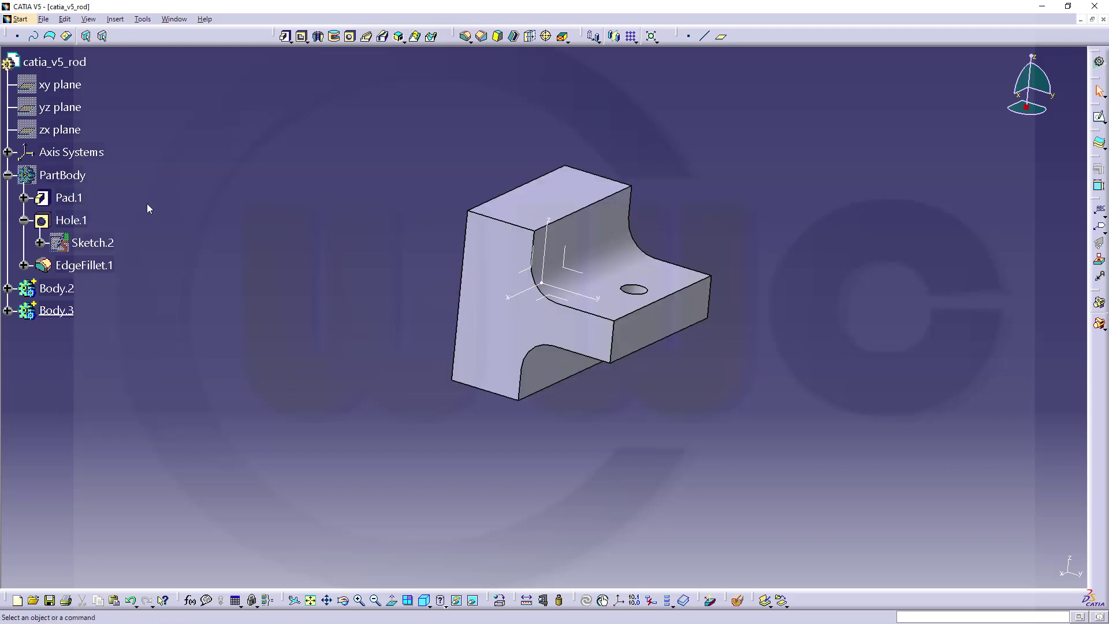
click(8, 175)
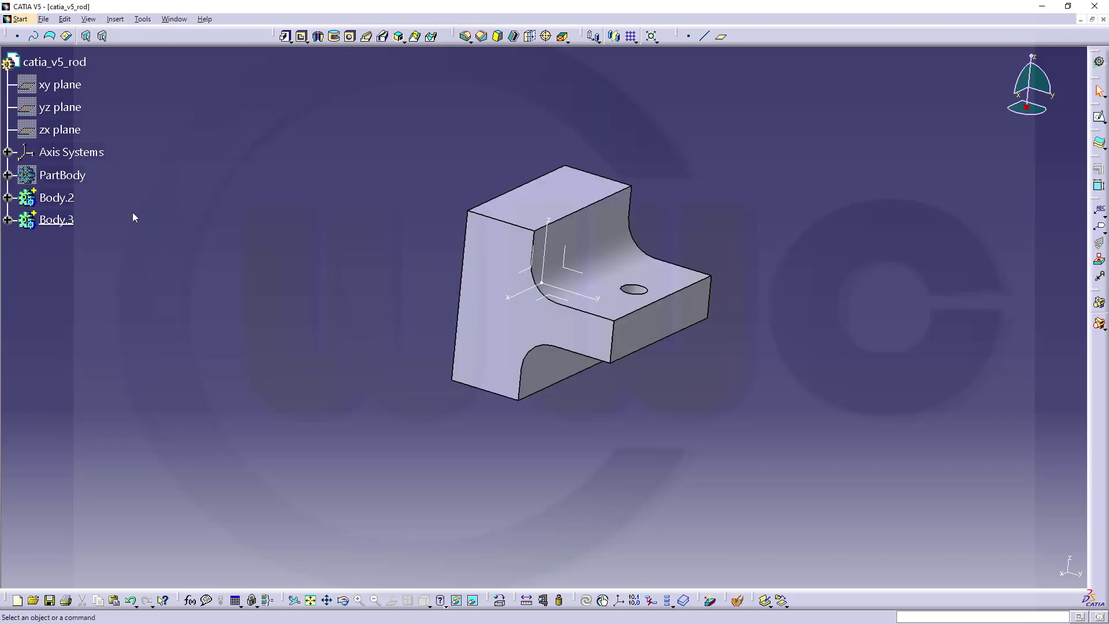
Rotate Body.3 180° about the Z axis
click(61, 221)
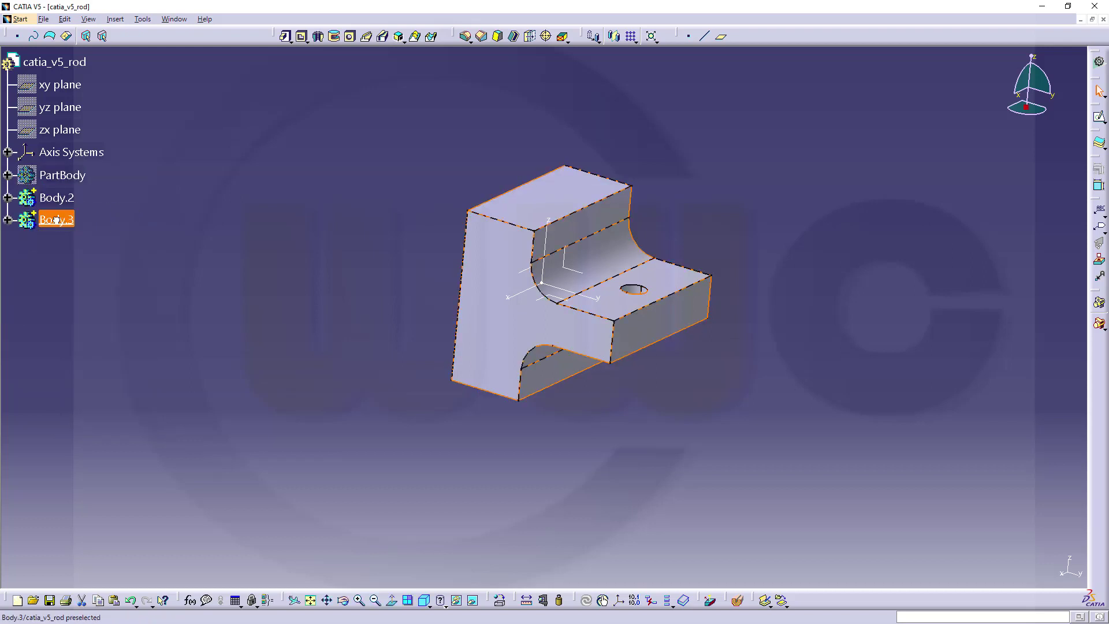
click(62, 221)
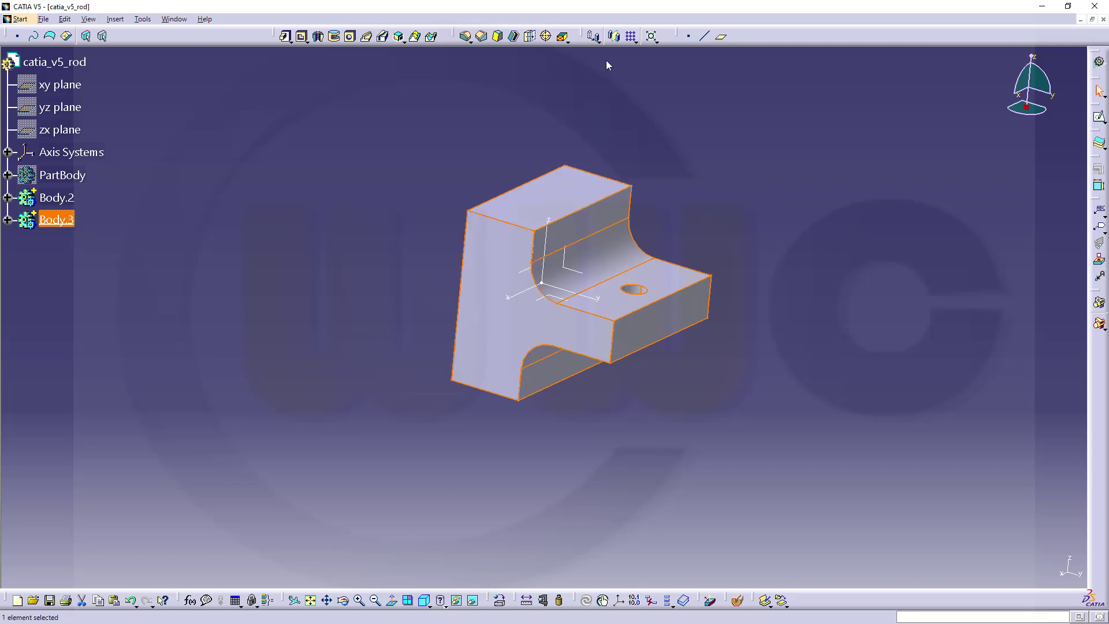
click(600, 41)
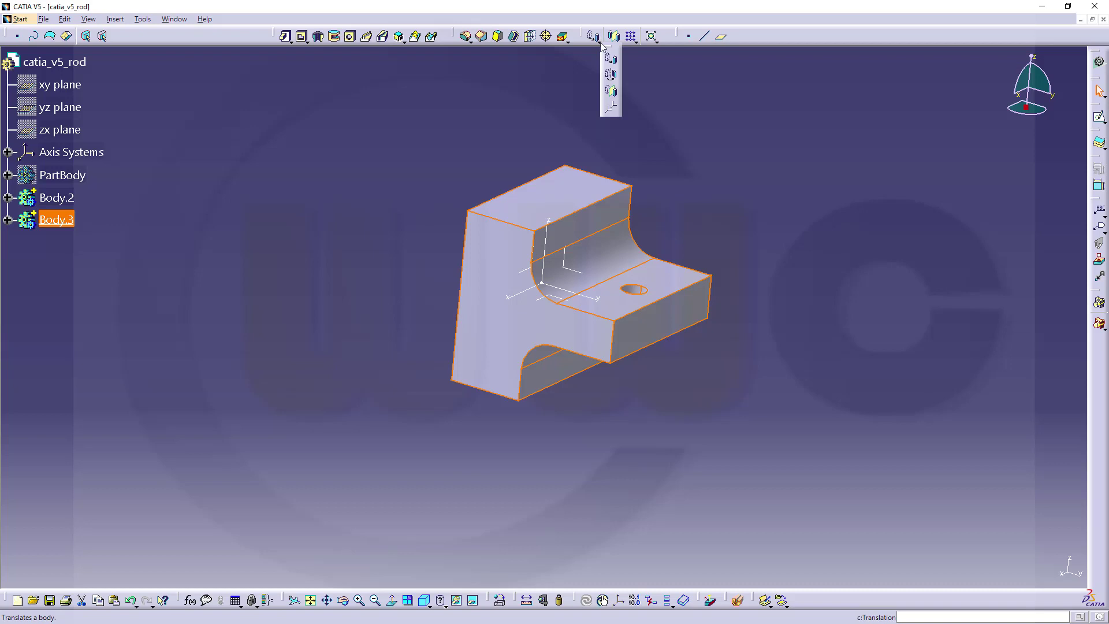
click(611, 76)
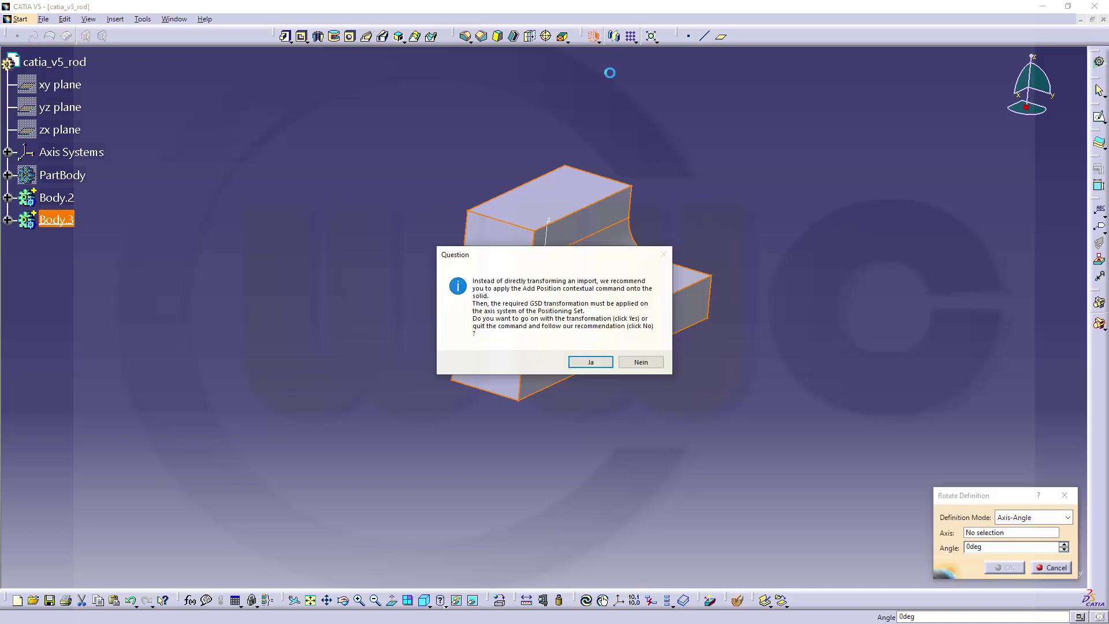
click(590, 362)
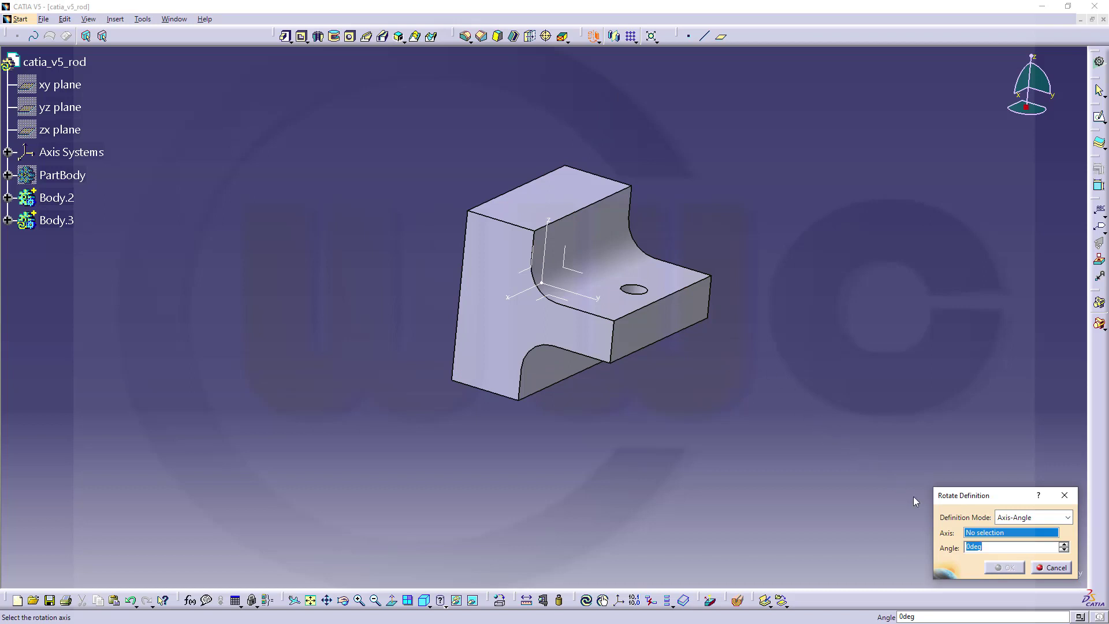
click(547, 226)
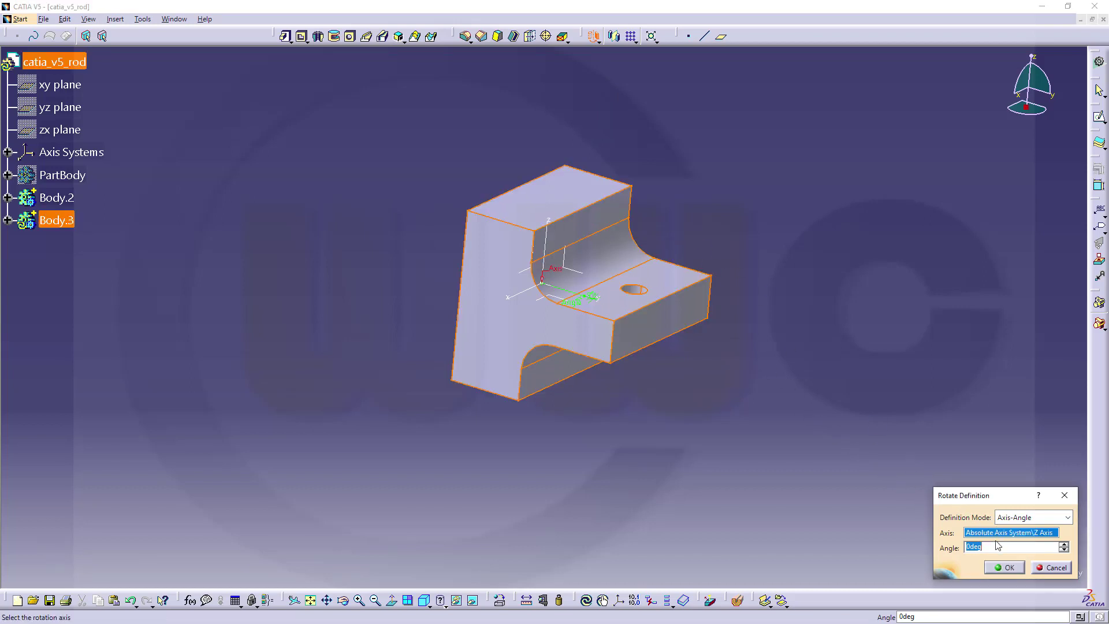
text(180)
key(Return)
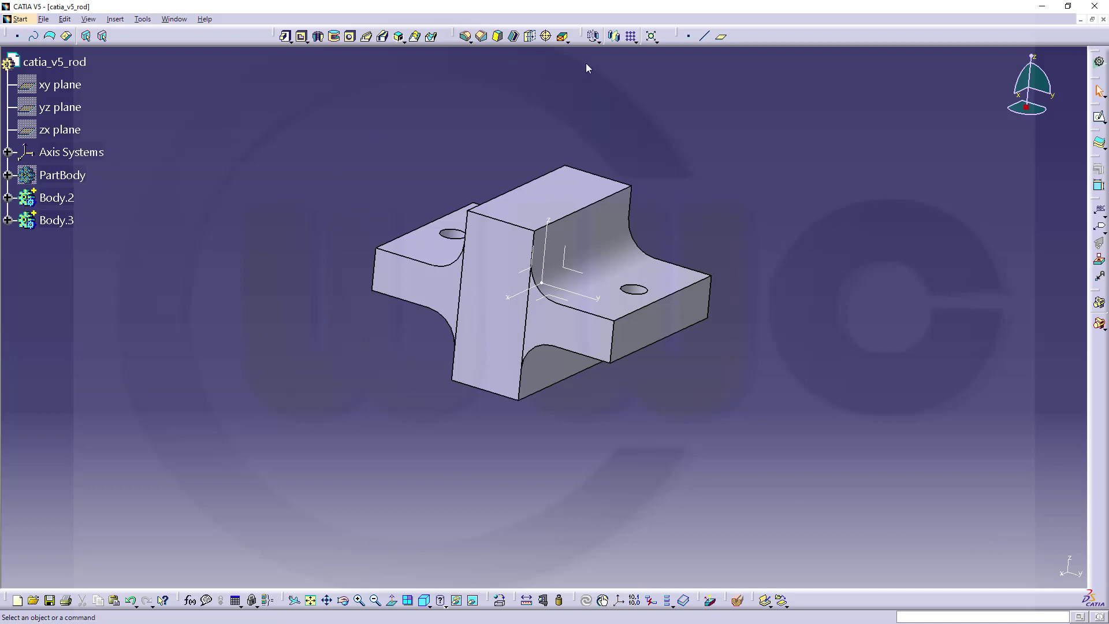
Rotate Body.3 another 180° about the absolute Y axis
click(594, 36)
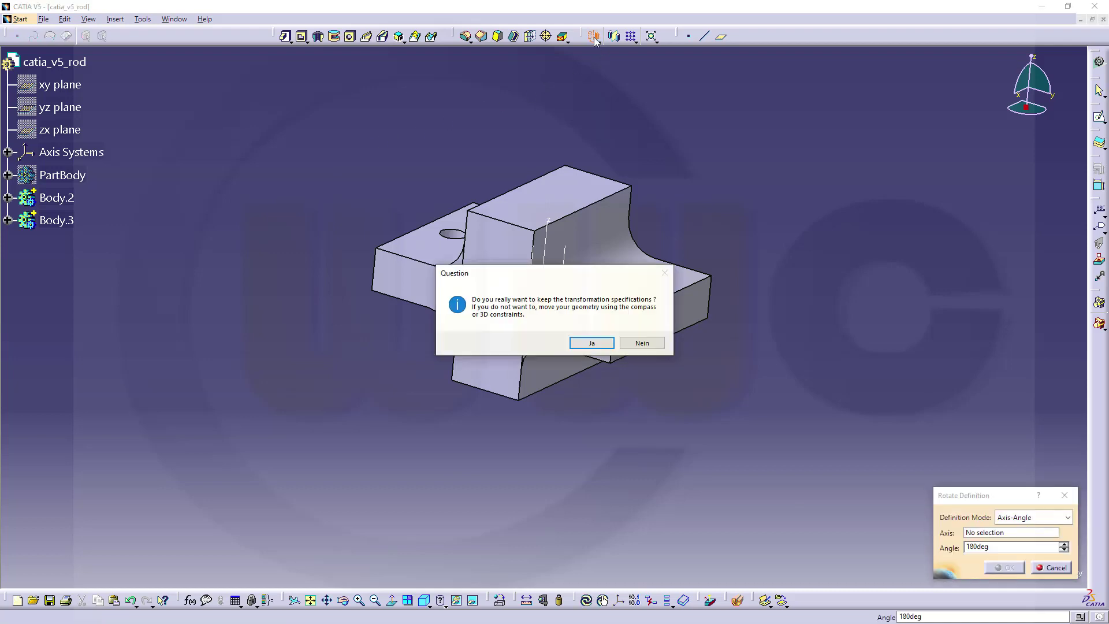
click(586, 344)
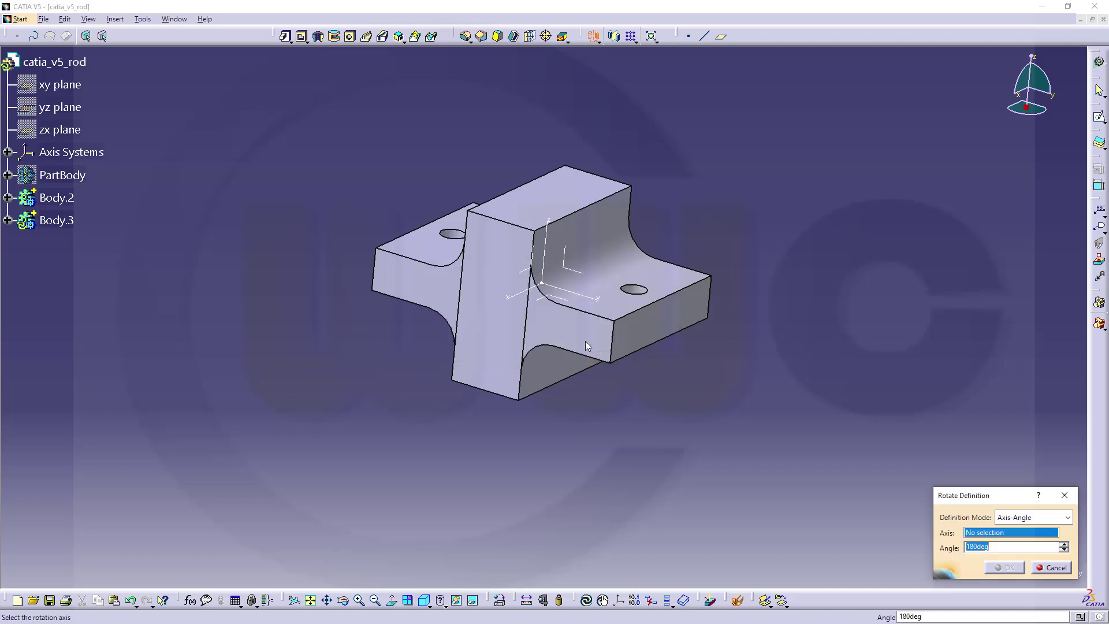
click(604, 297)
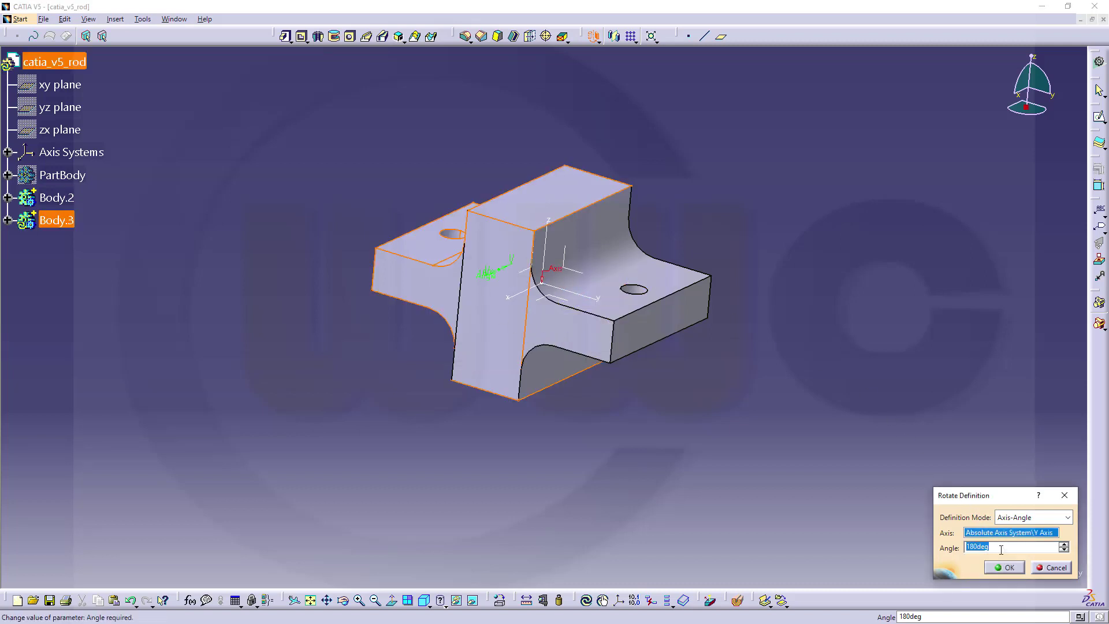
click(1005, 567)
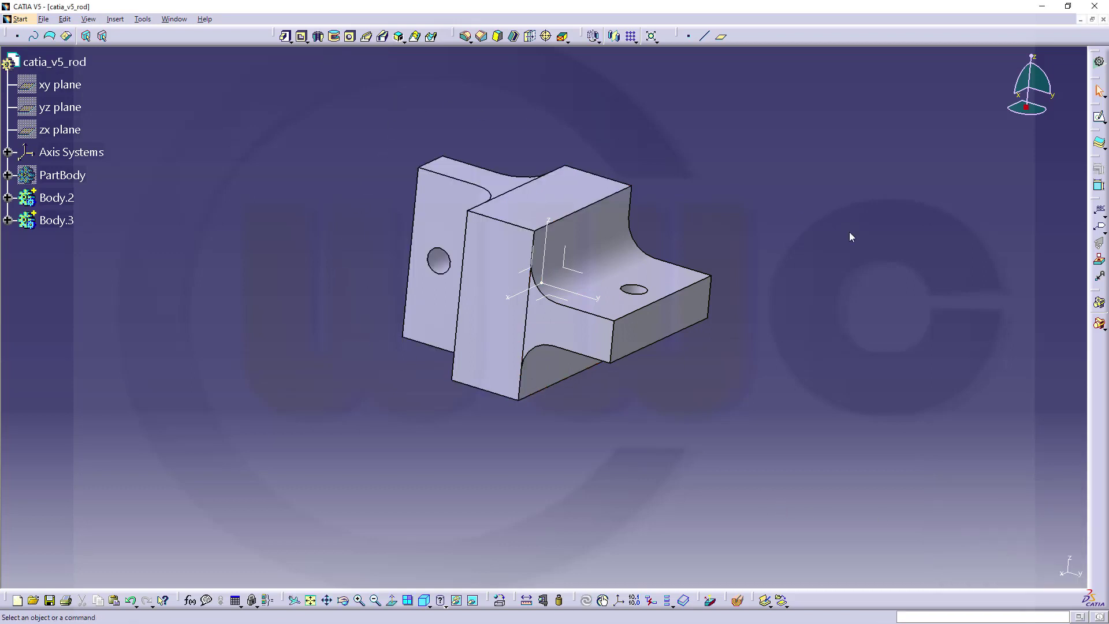
Boolean-add Body.2 into Body.3 to form one combined solid
click(1101, 324)
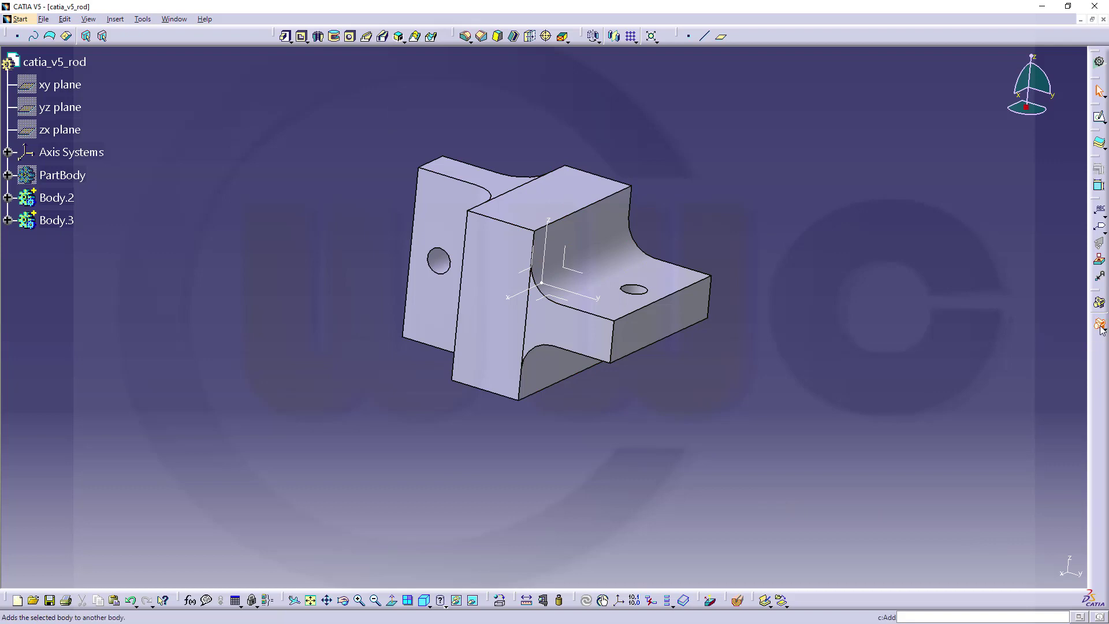
click(606, 225)
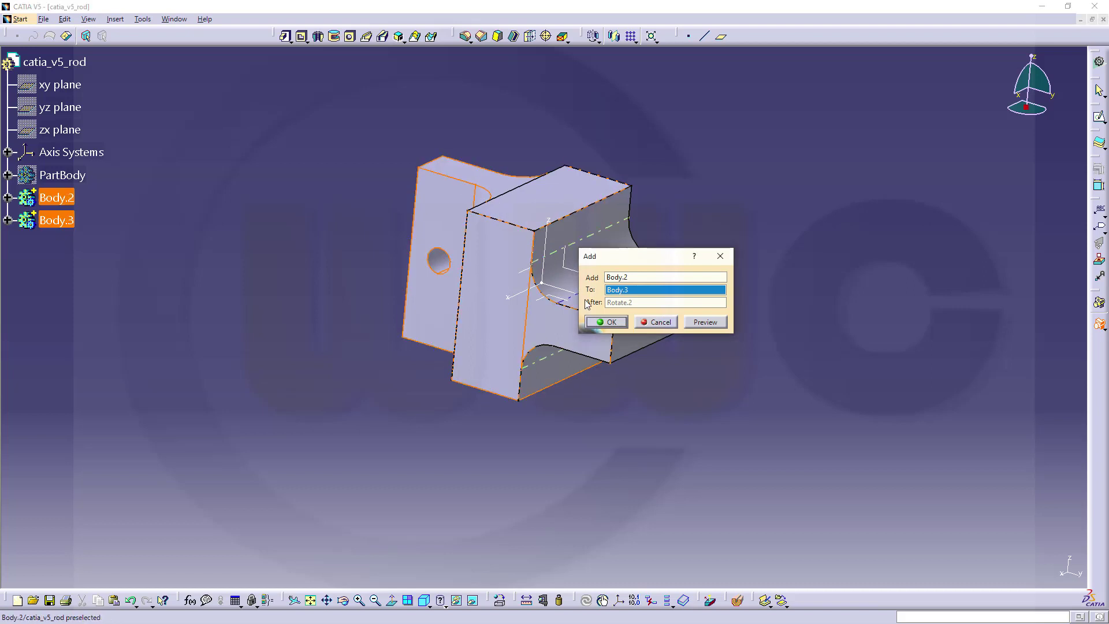
click(606, 321)
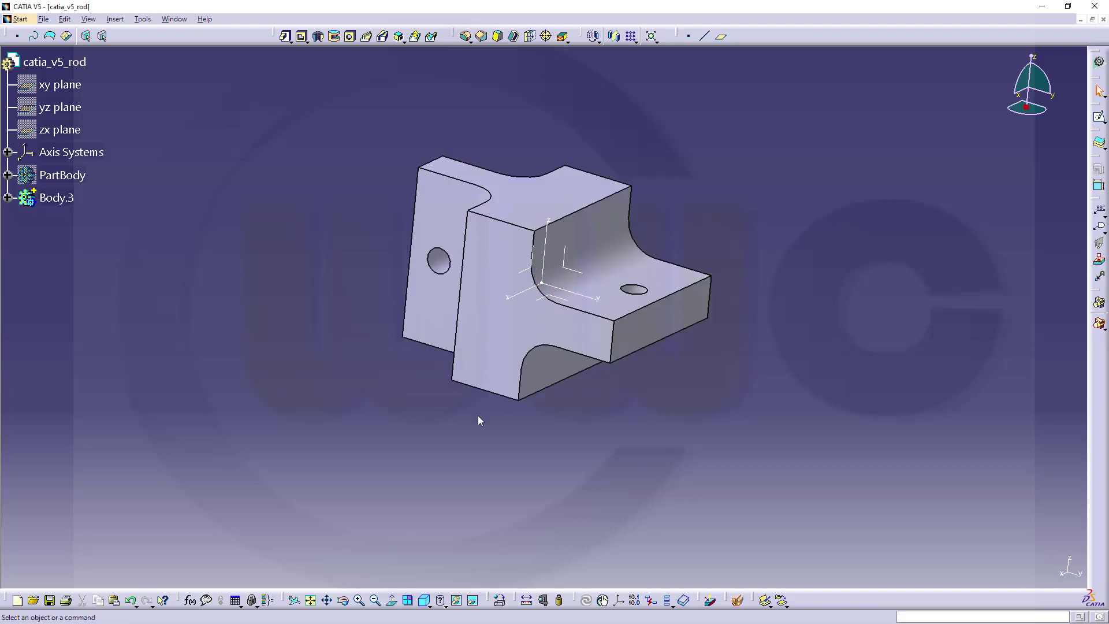
middle_drag(421, 404, 396, 460)
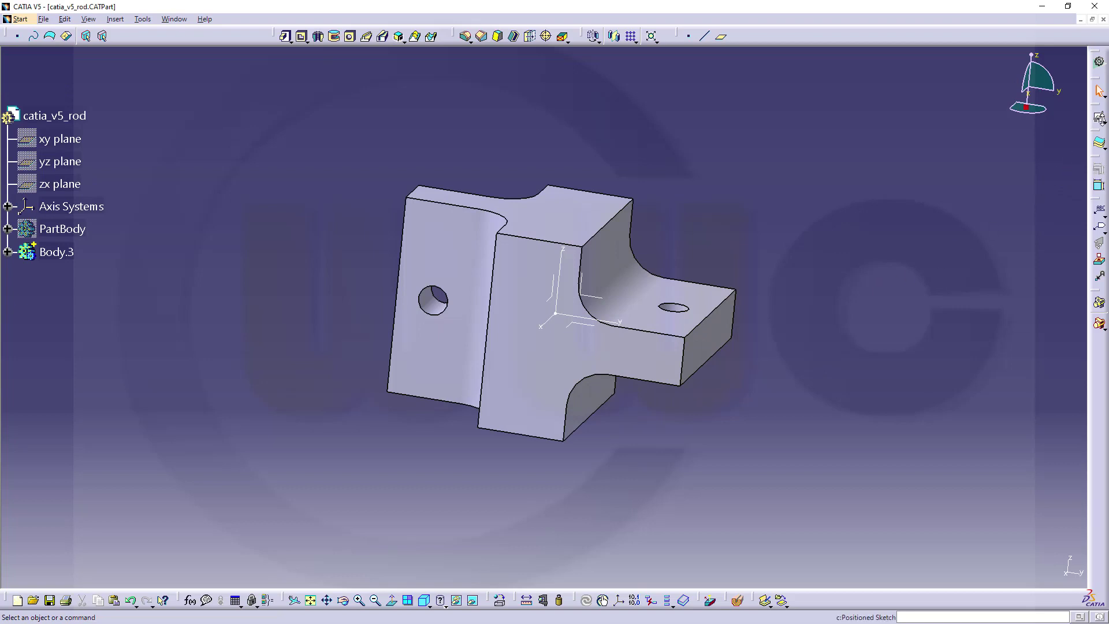
Start a positioned sketch on the absolute axis system with swapped directions
click(1099, 118)
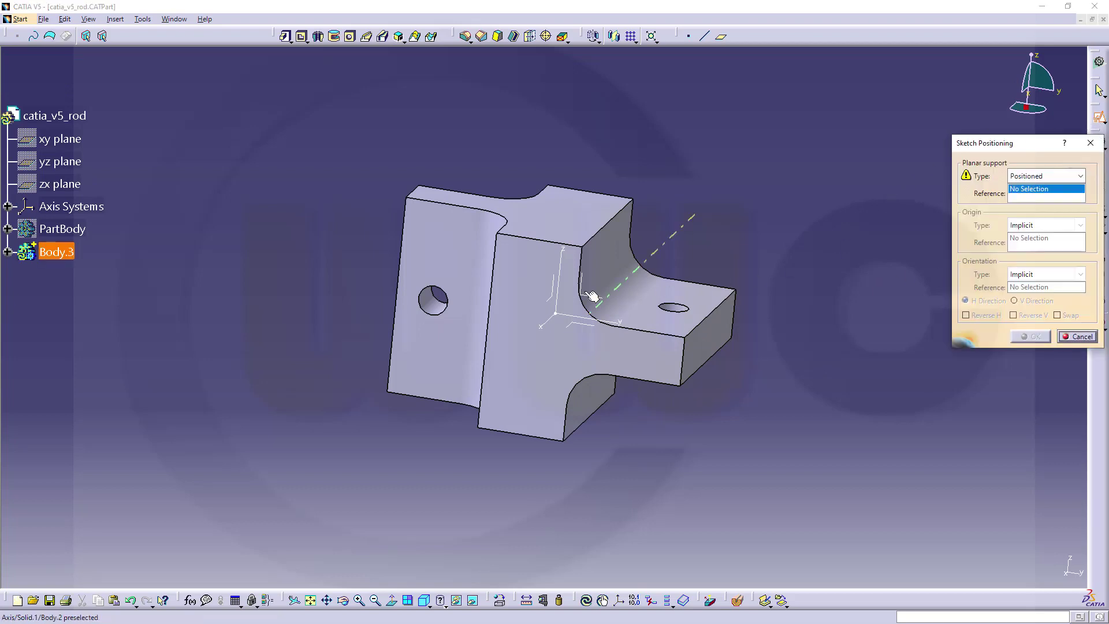
click(558, 305)
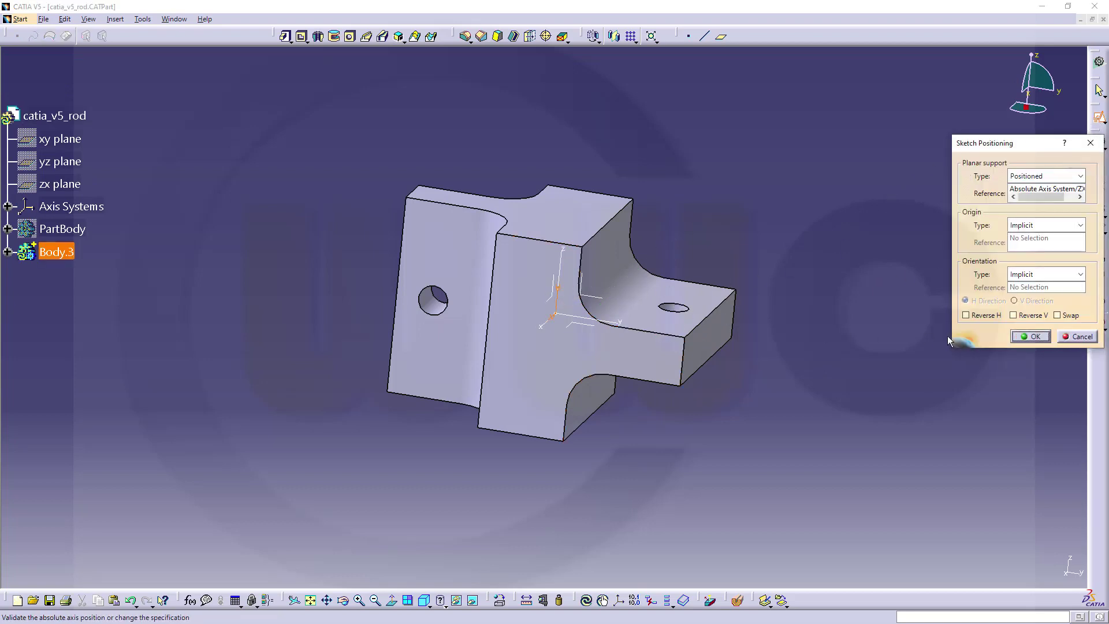
click(1059, 315)
click(1031, 337)
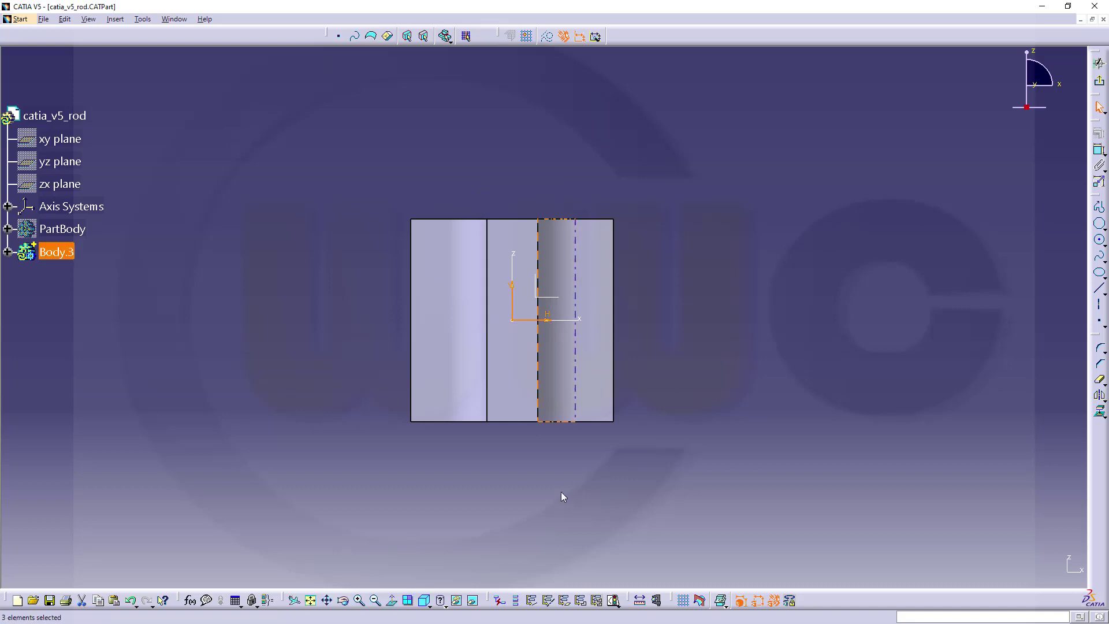
Begin a hexagon with the Polygon tool, placing its centre right of the part
click(549, 532)
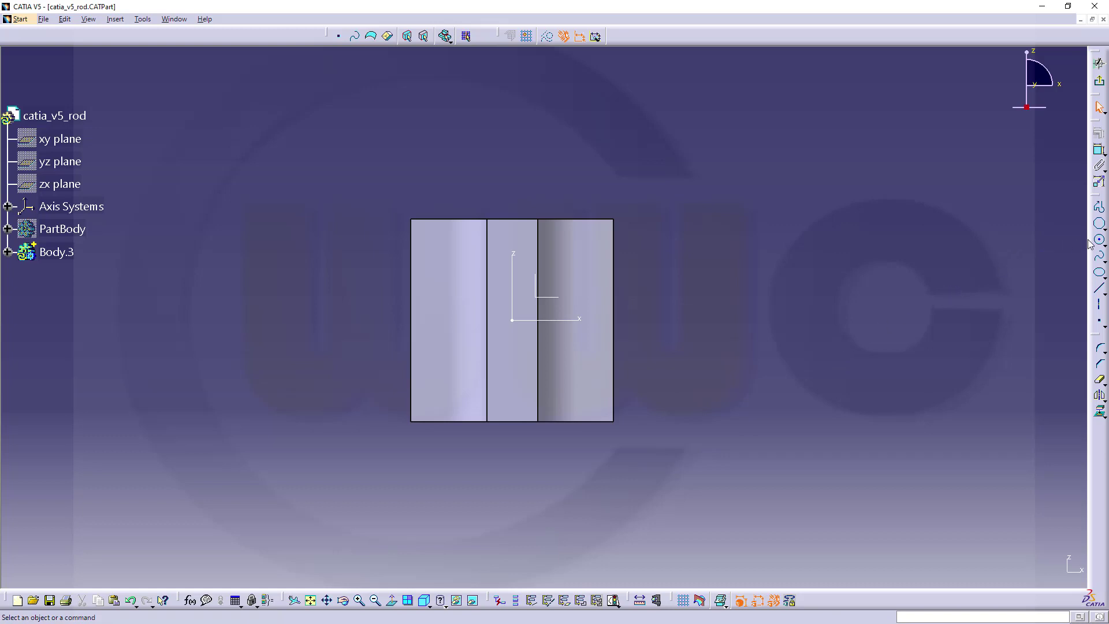
click(1099, 225)
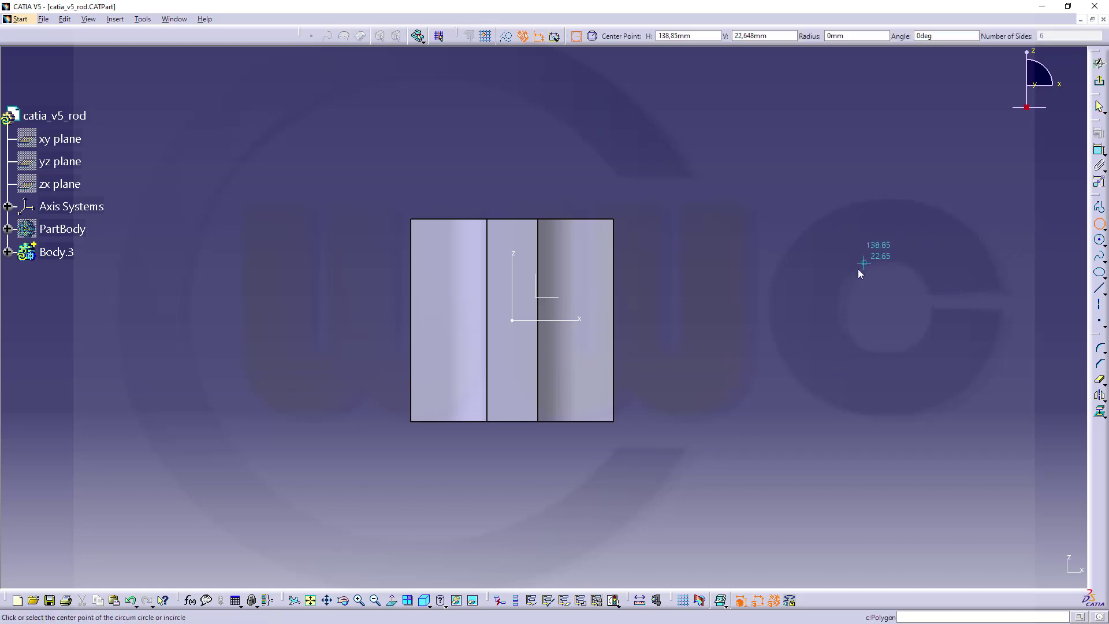
click(758, 316)
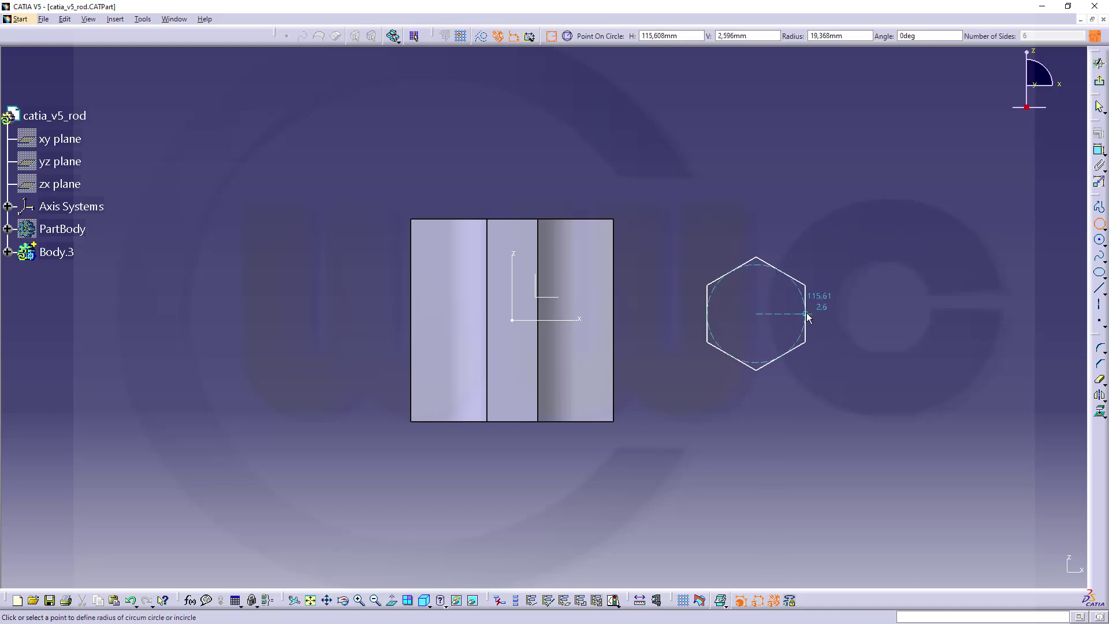
Finish the hexagon and constrain its centre onto the horizontal axis
click(757, 256)
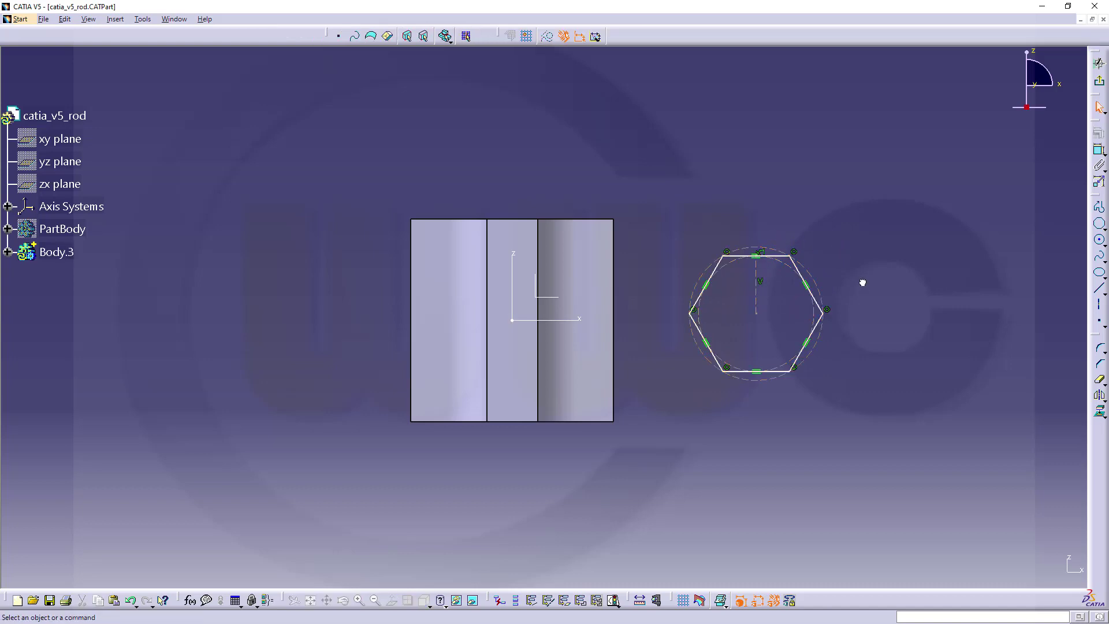
click(760, 281)
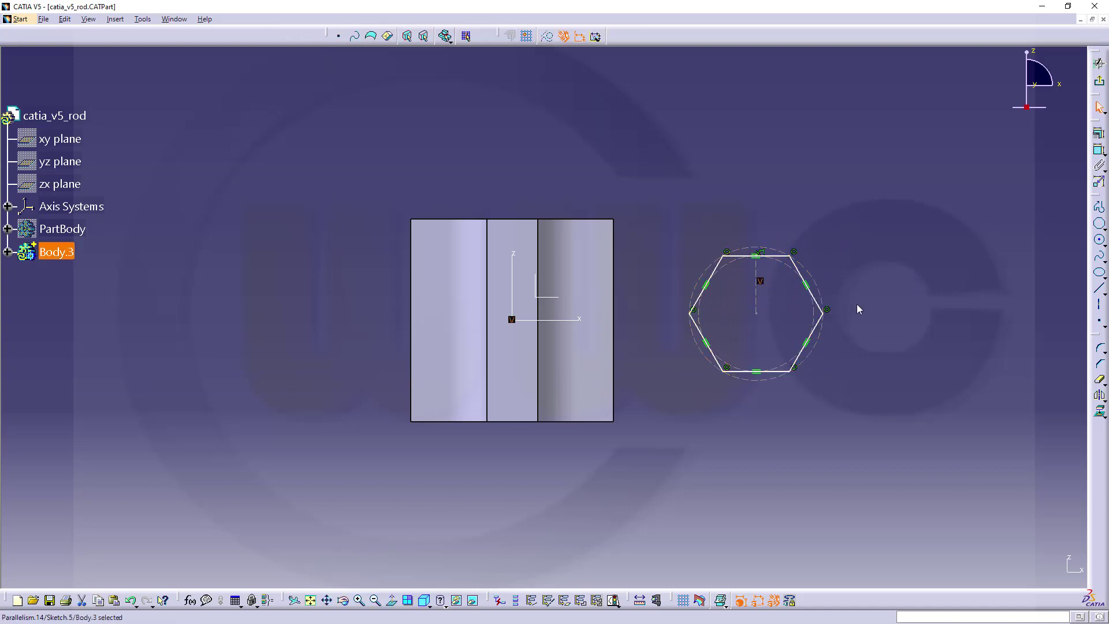
click(879, 303)
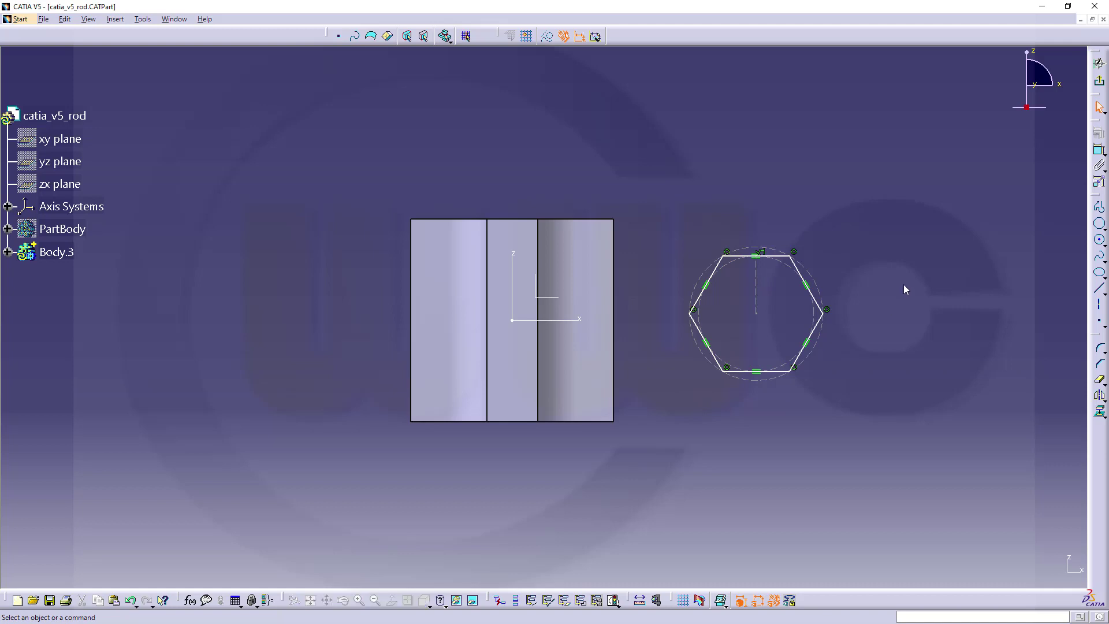
click(1100, 152)
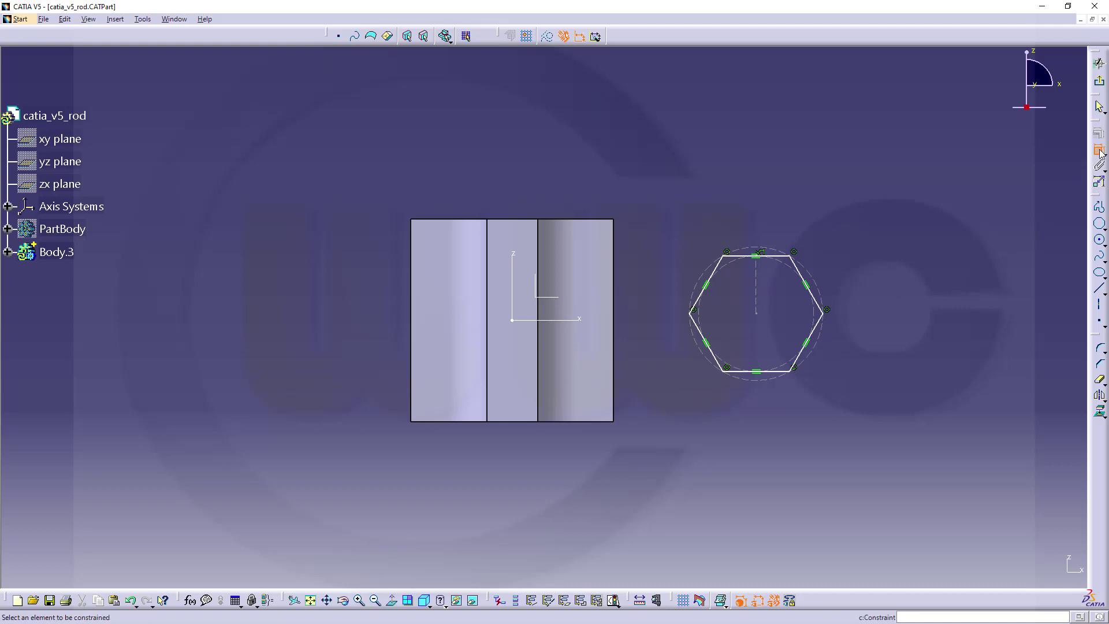
click(765, 318)
click(579, 320)
right_click(656, 271)
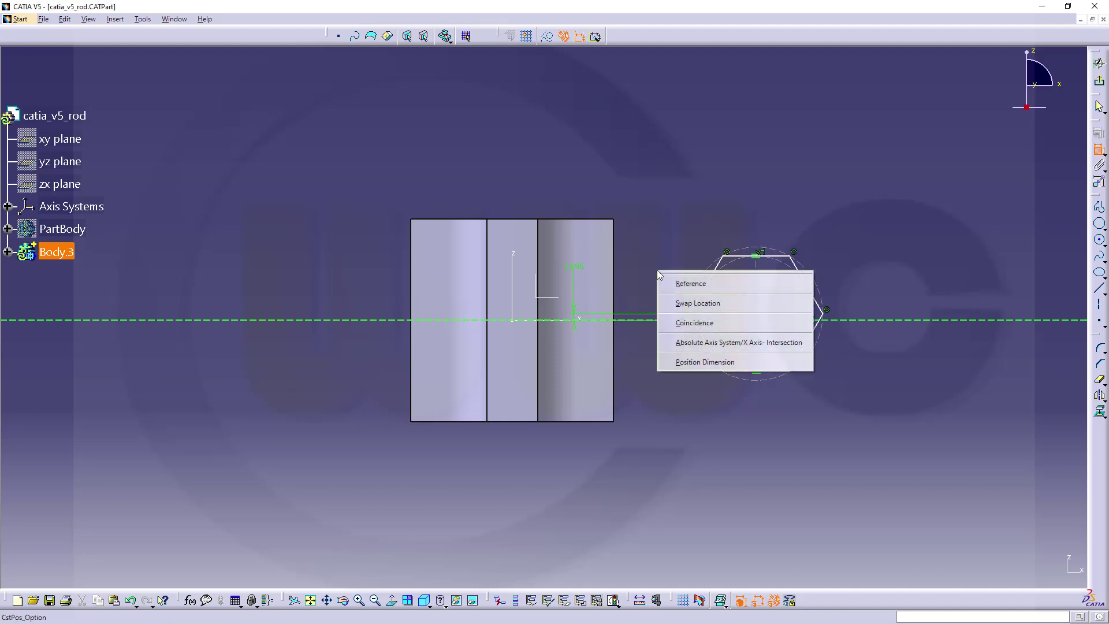
click(695, 323)
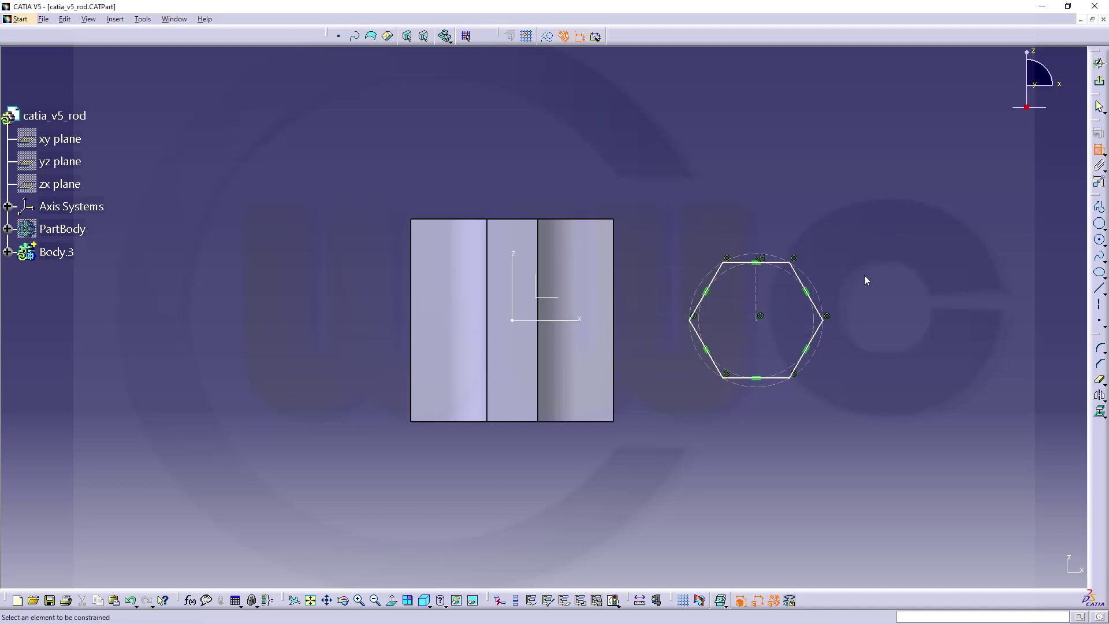
Dimension the hexagon's top edge 25 mm from the horizontal axis
click(735, 263)
click(586, 319)
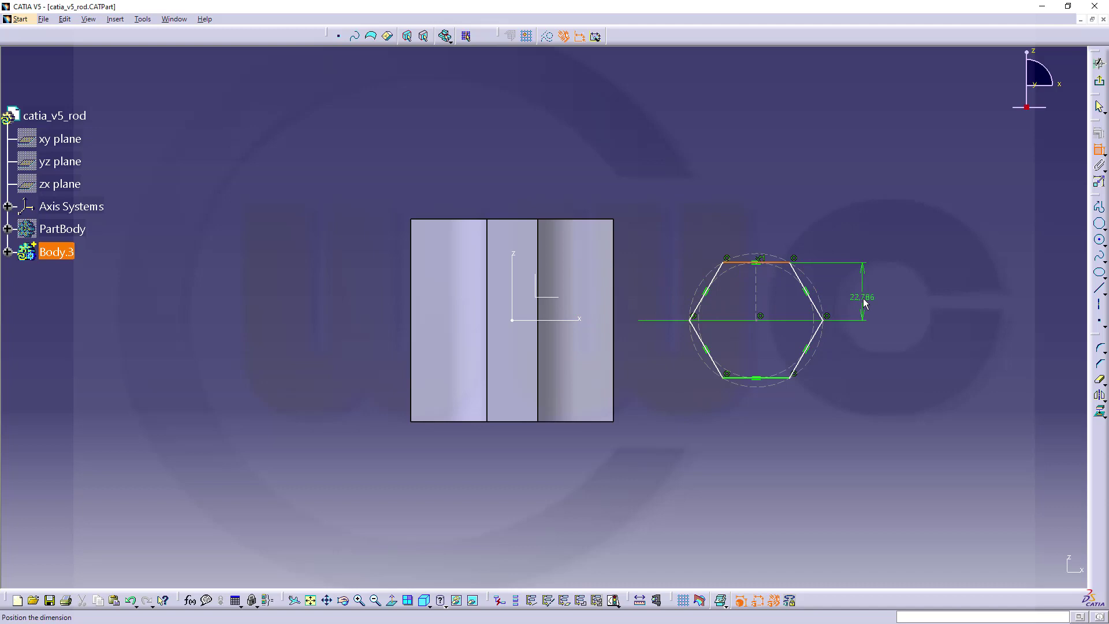
click(864, 302)
double_click(865, 302)
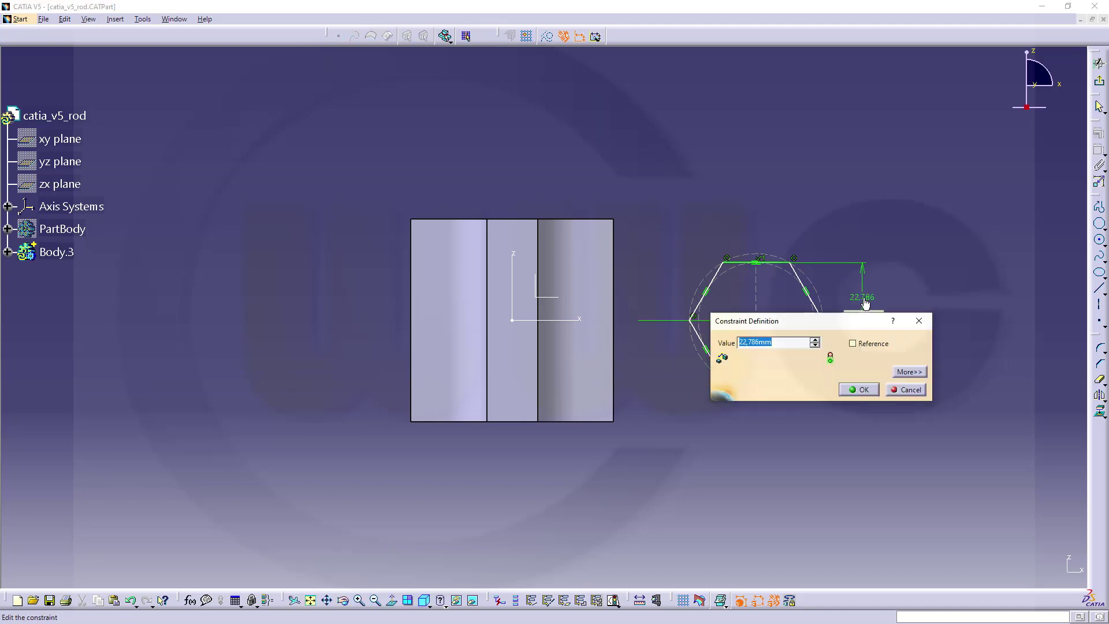
text(25)
key(Return)
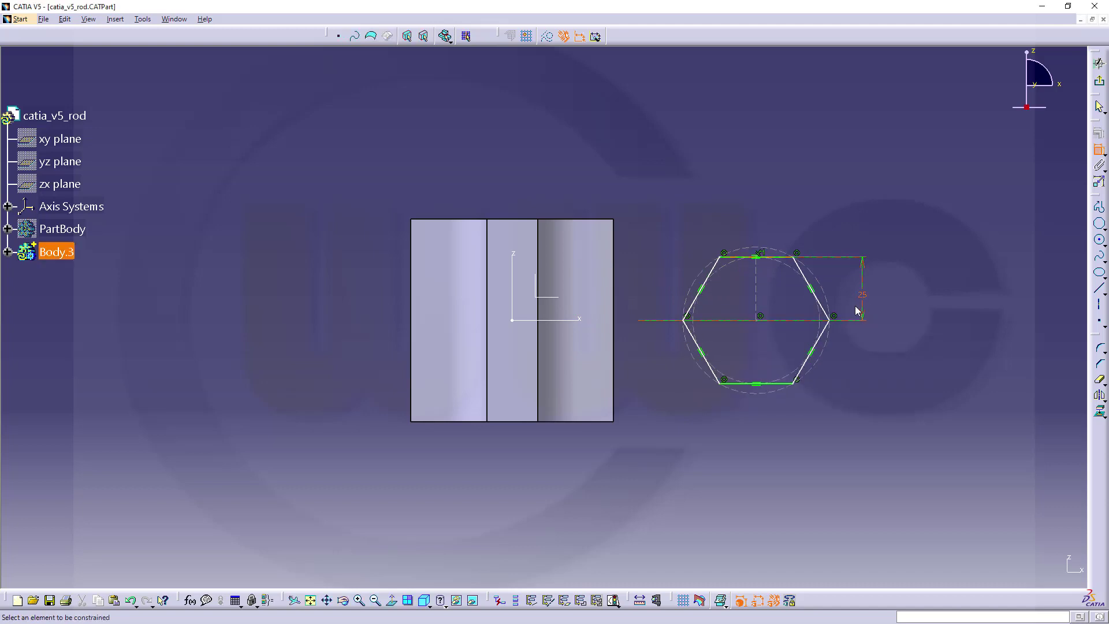
Constrain the hexagon centre onto the vertical axis, placing it at the origin
click(756, 319)
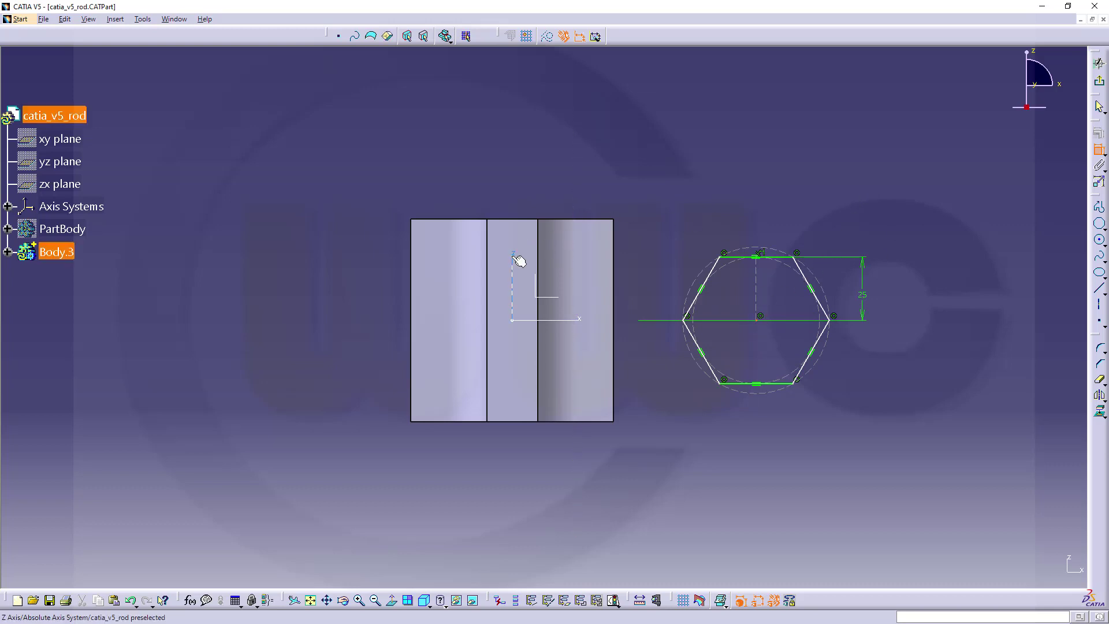
click(514, 258)
right_click(575, 179)
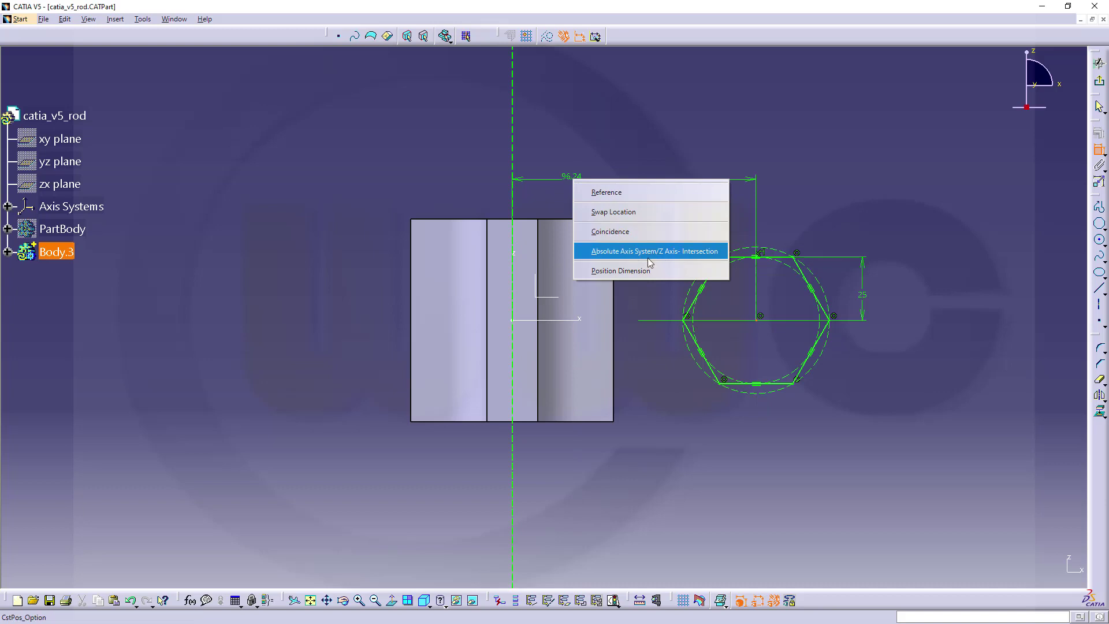
click(618, 231)
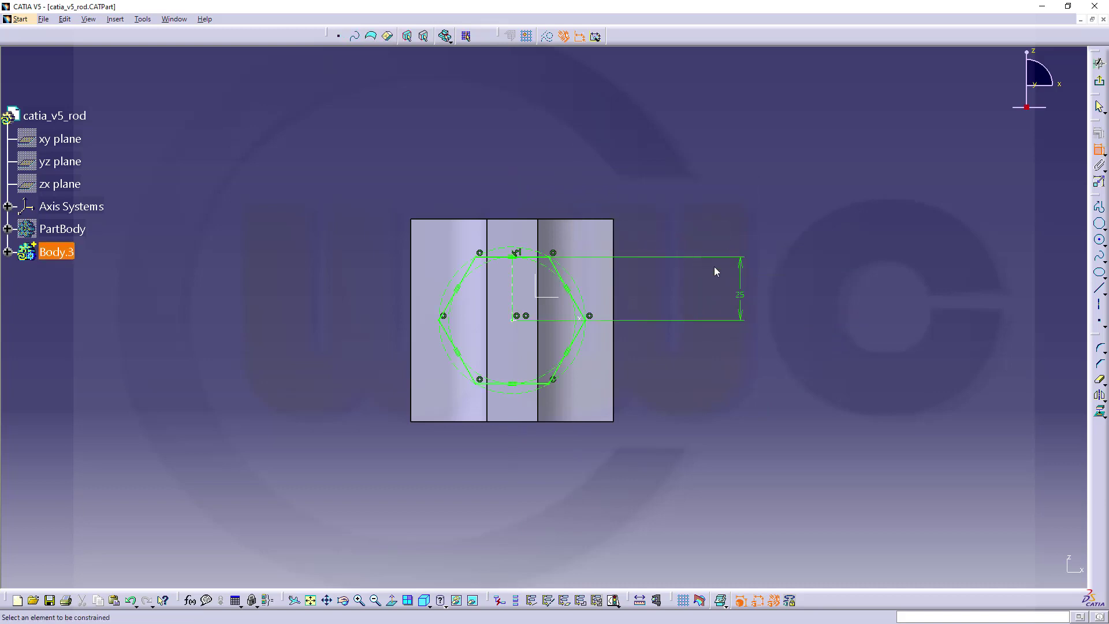
Add a sketch point at the hexagon's right vertex
mouse_move(774, 345)
middle_down()
mouse_move(703, 339)
mouse_move(676, 242)
mouse_move(713, 329)
mouse_move(774, 339)
middle_up()
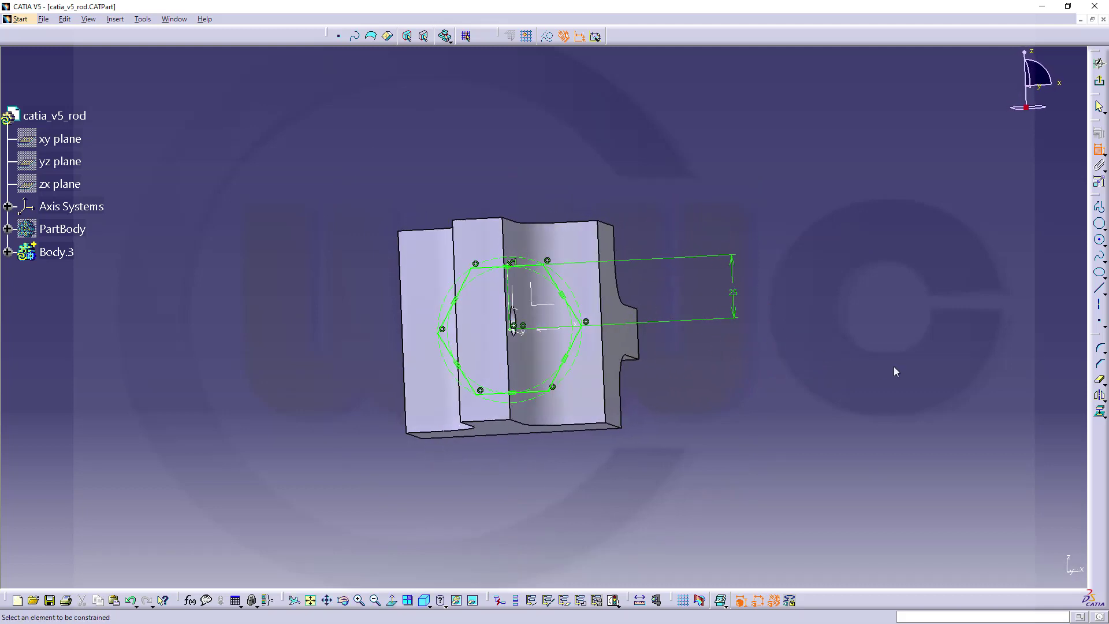
click(1099, 321)
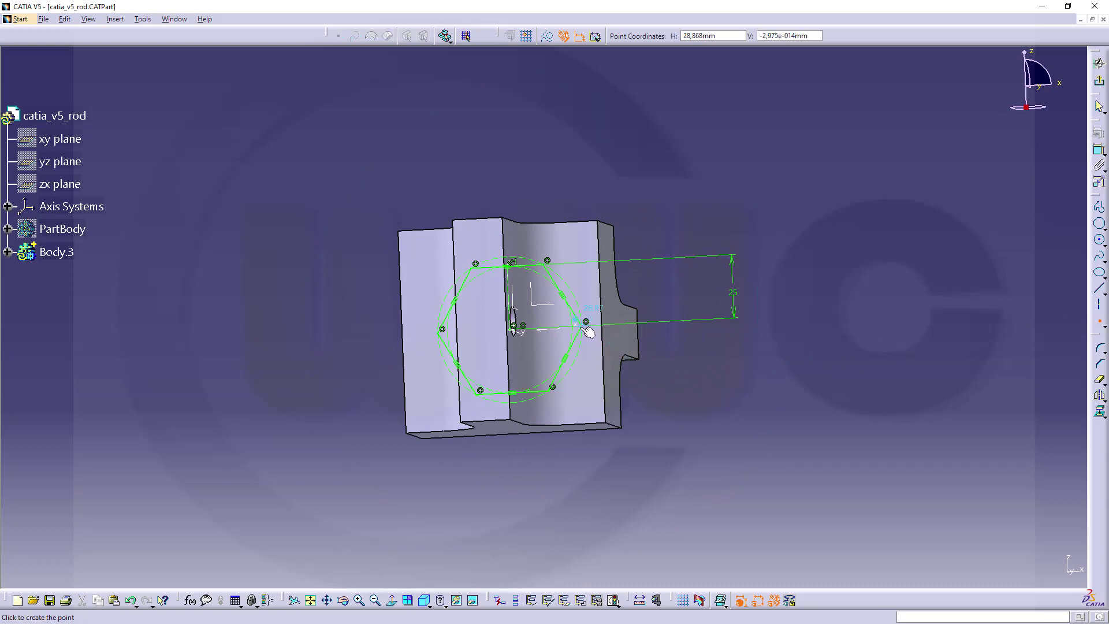
click(584, 327)
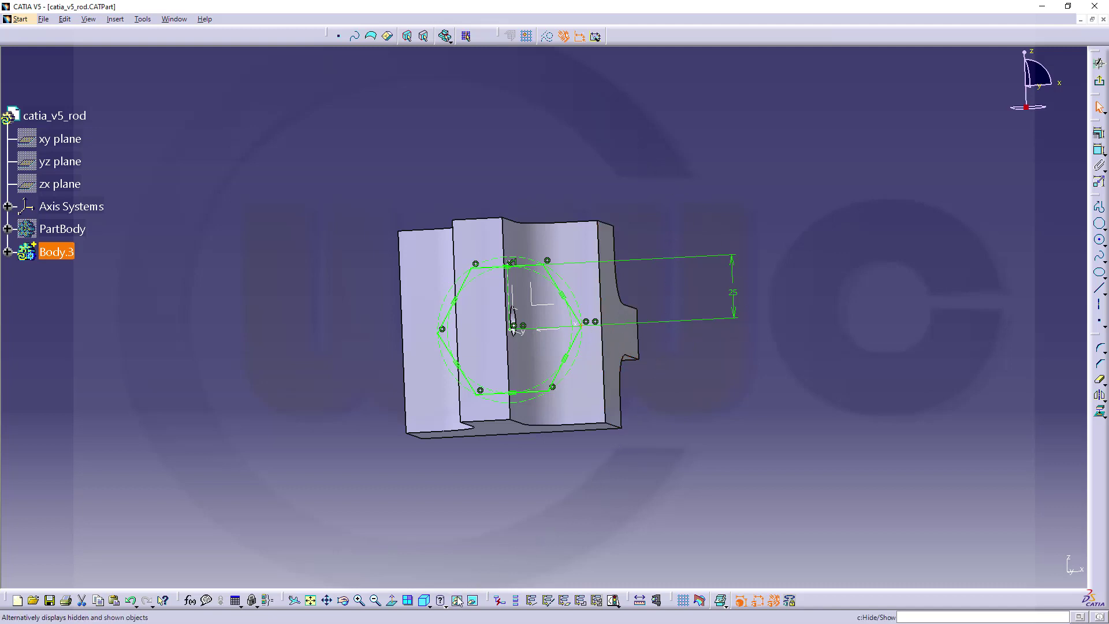
click(532, 601)
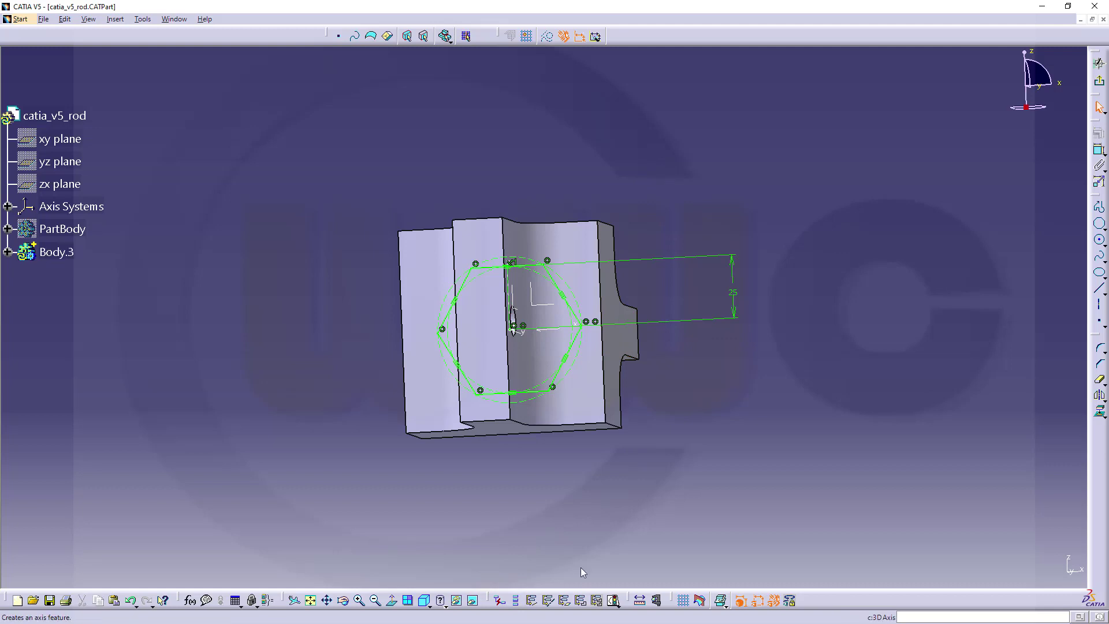
Expand Body.3 and Sketch.5 in the tree and exit the sketch
click(8, 252)
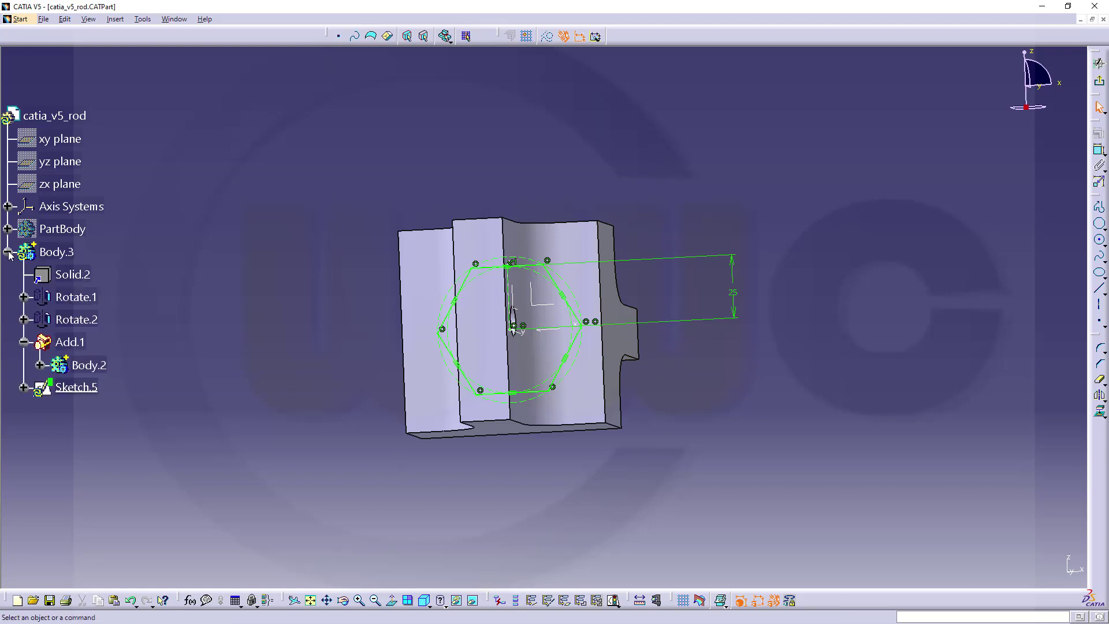
click(23, 387)
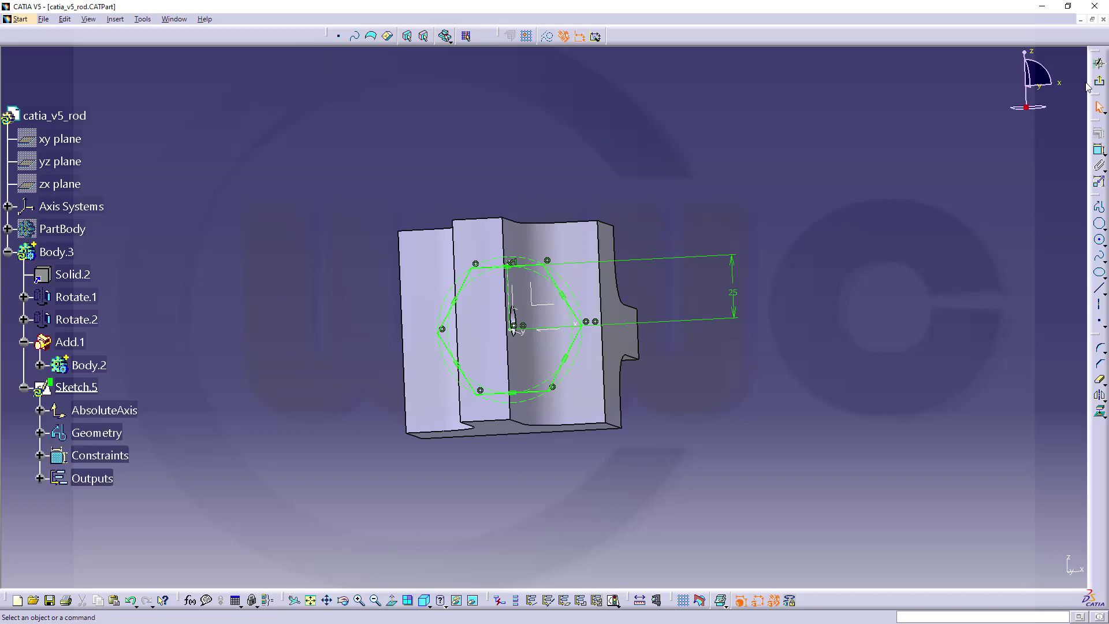
click(1099, 81)
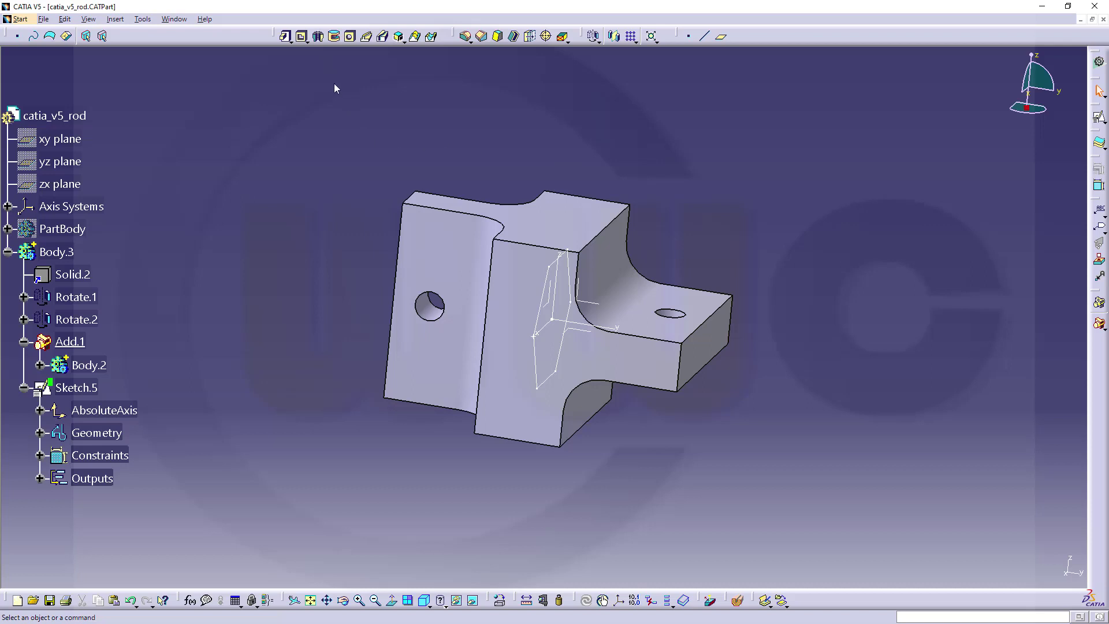
Create Pocket.2 from Sketch.5 with mirrored extent, reversed to cut outside the hexagon
click(301, 37)
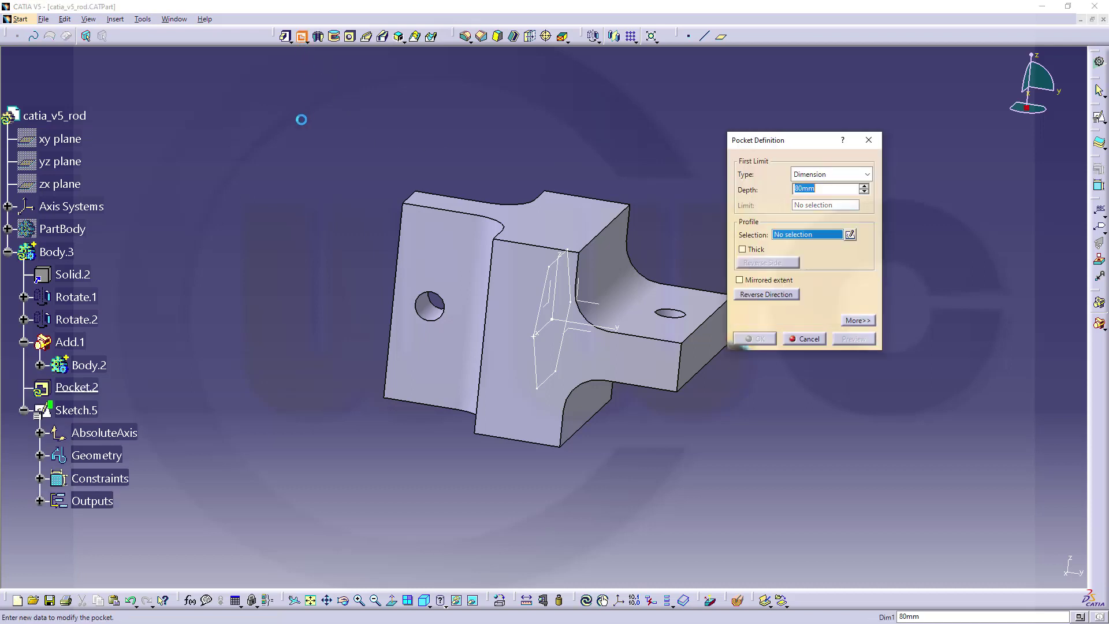
click(537, 364)
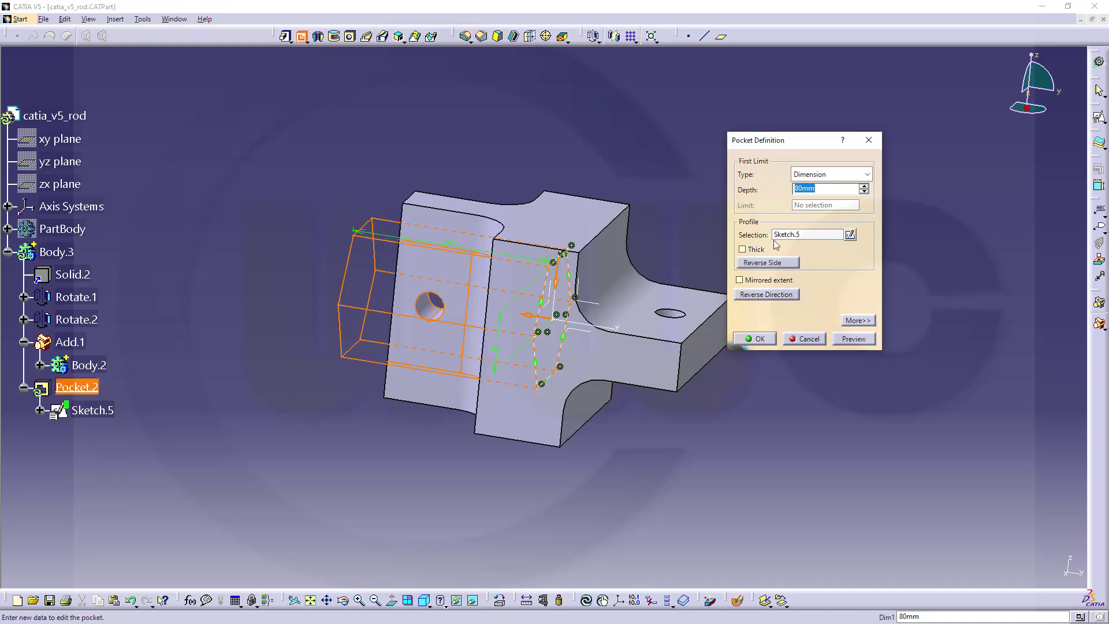
click(740, 280)
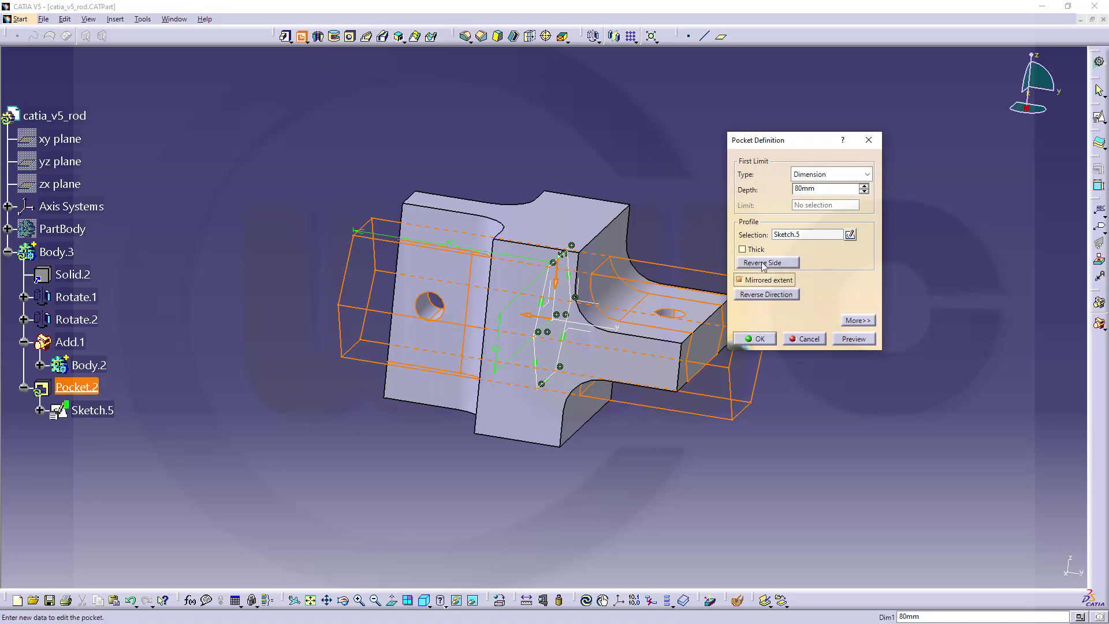
click(763, 263)
click(765, 339)
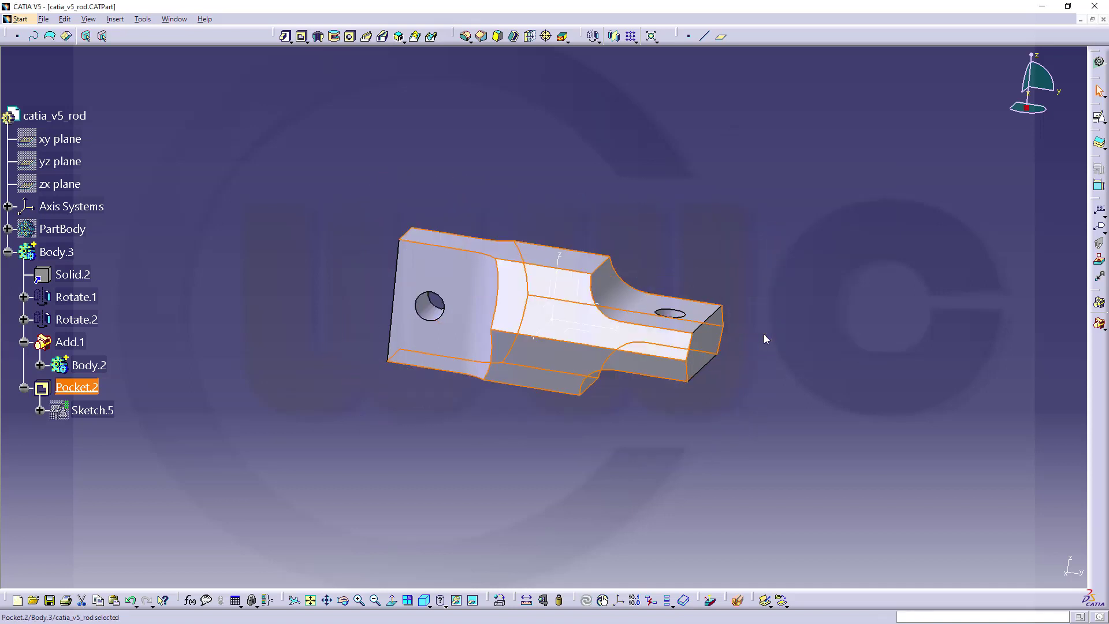
Create Plane.1 offset 17 mm from the absolute YZ plane
click(751, 306)
middle_drag(408, 370, 629, 385)
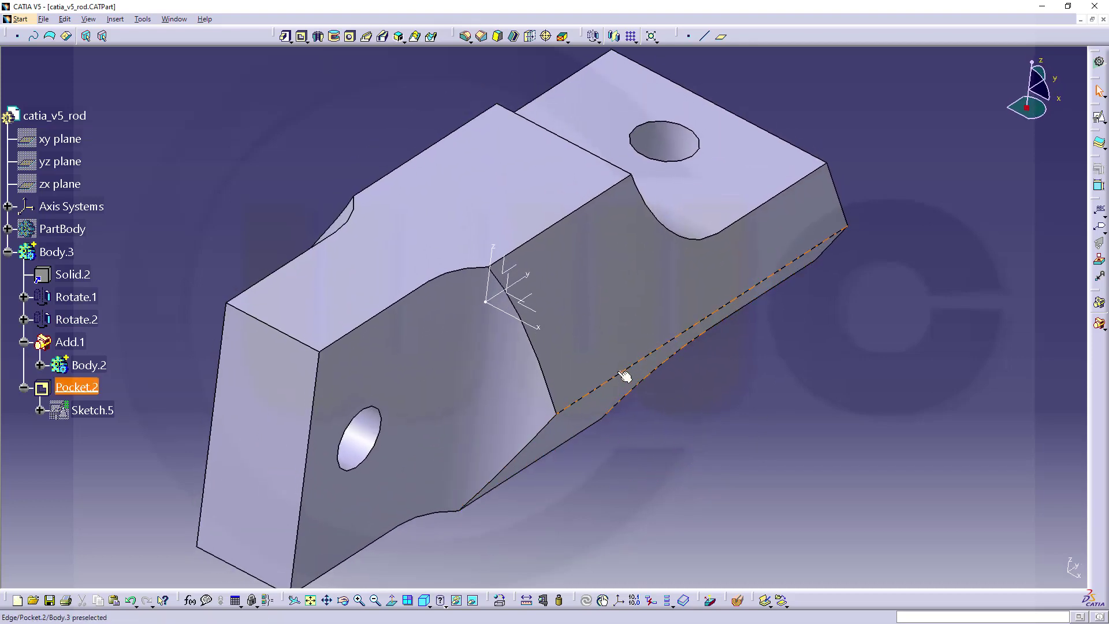
middle_drag(780, 415, 467, 130)
click(720, 36)
click(571, 427)
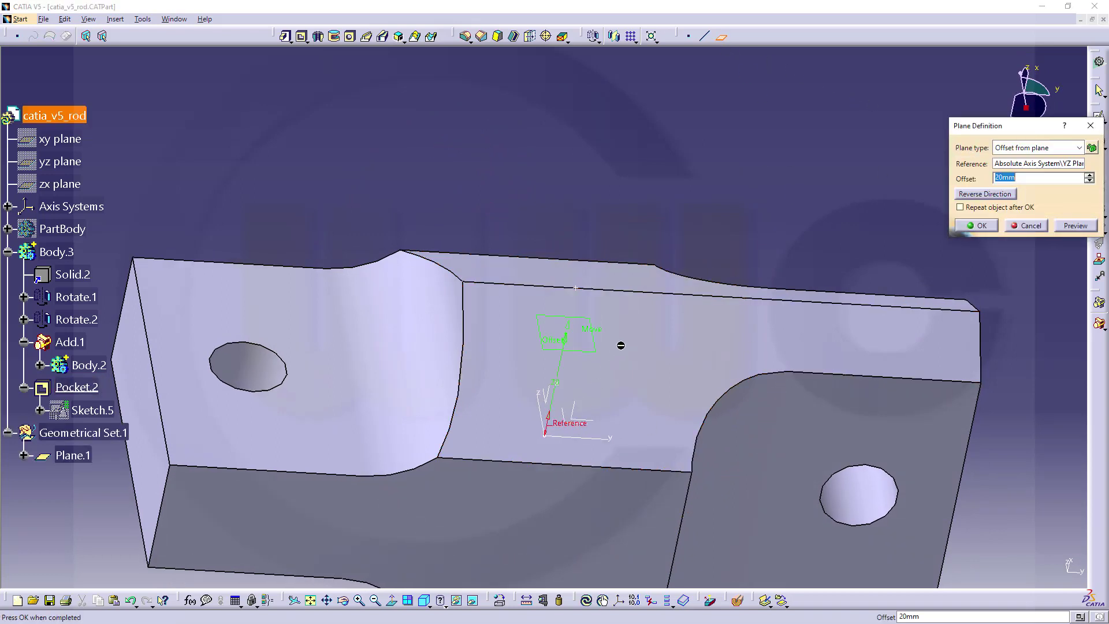
click(1023, 179)
text(17)
click(980, 226)
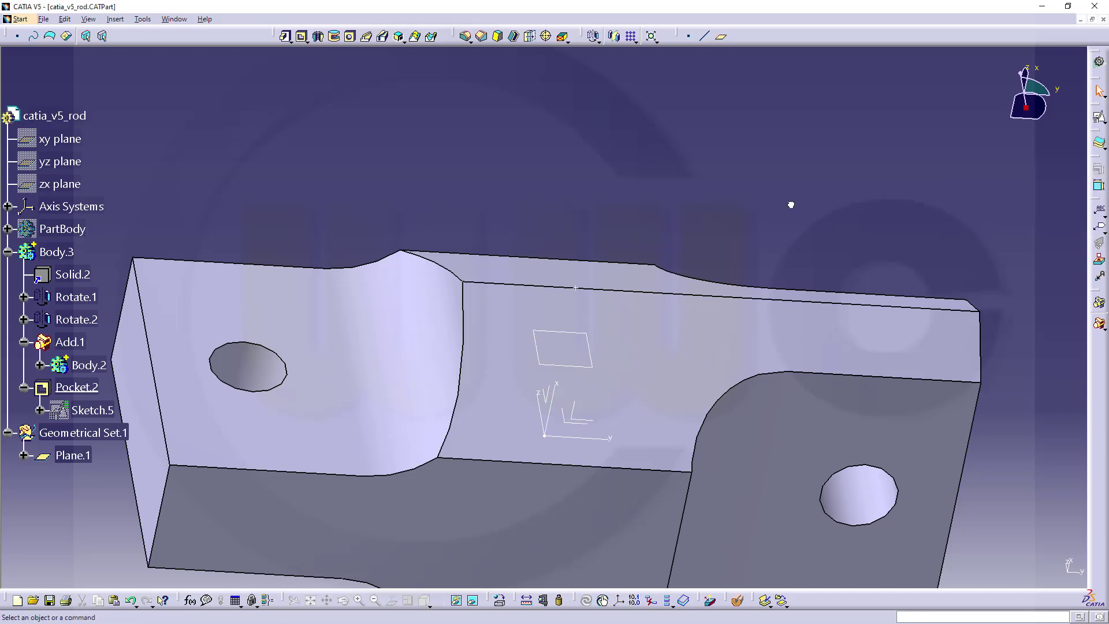
middle_drag(727, 218, 771, 204)
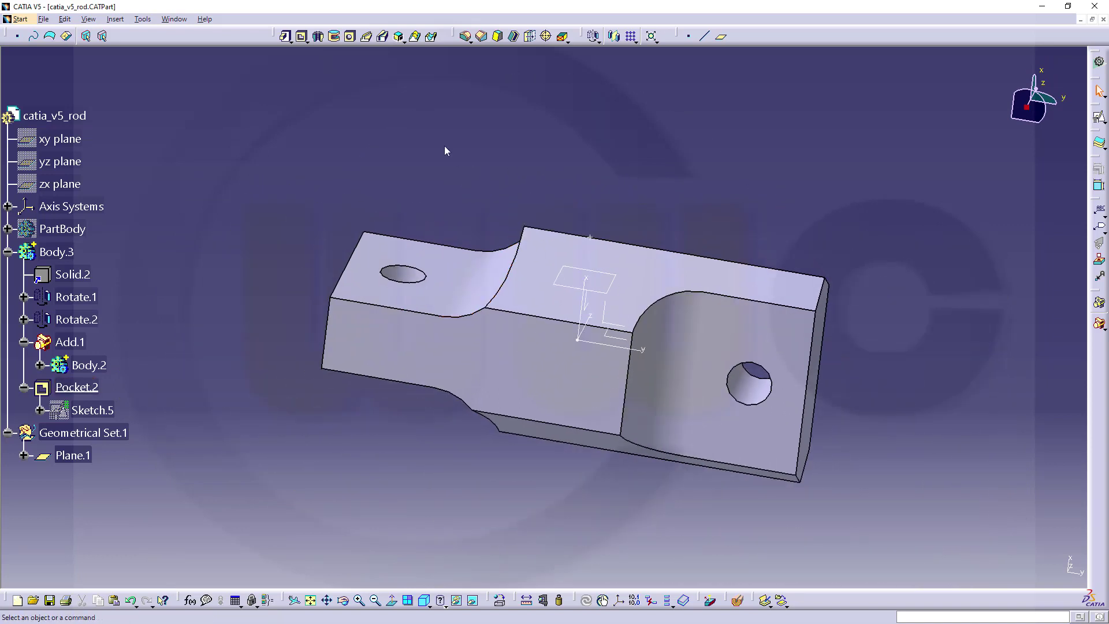
Start a hole on Plane.1, making it counterbored with a 30 mm counterbore diameter
click(590, 236)
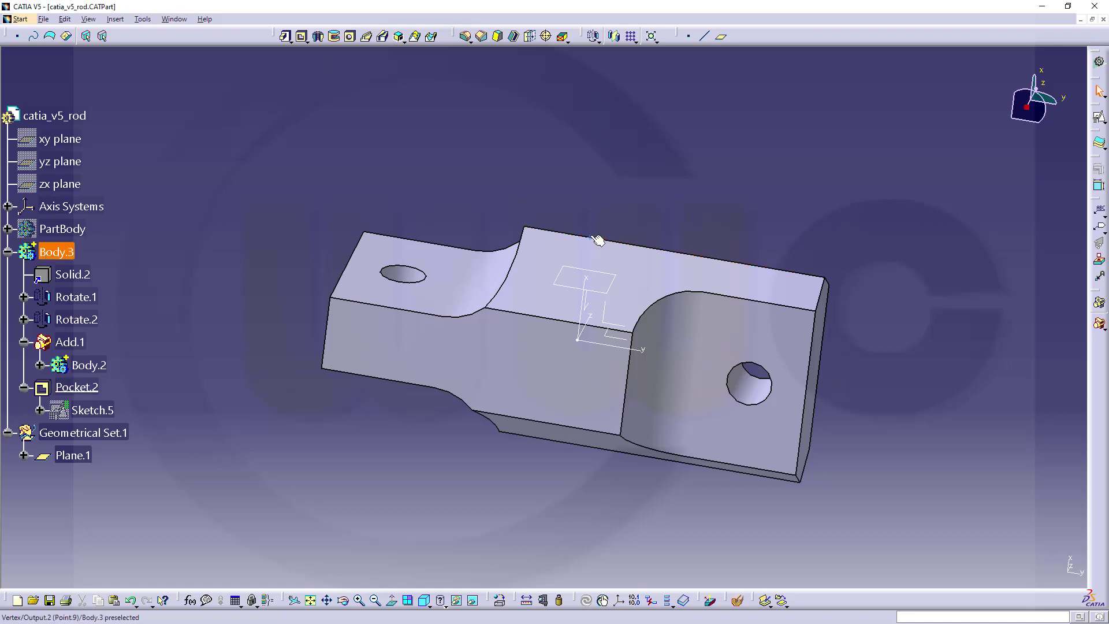
click(350, 37)
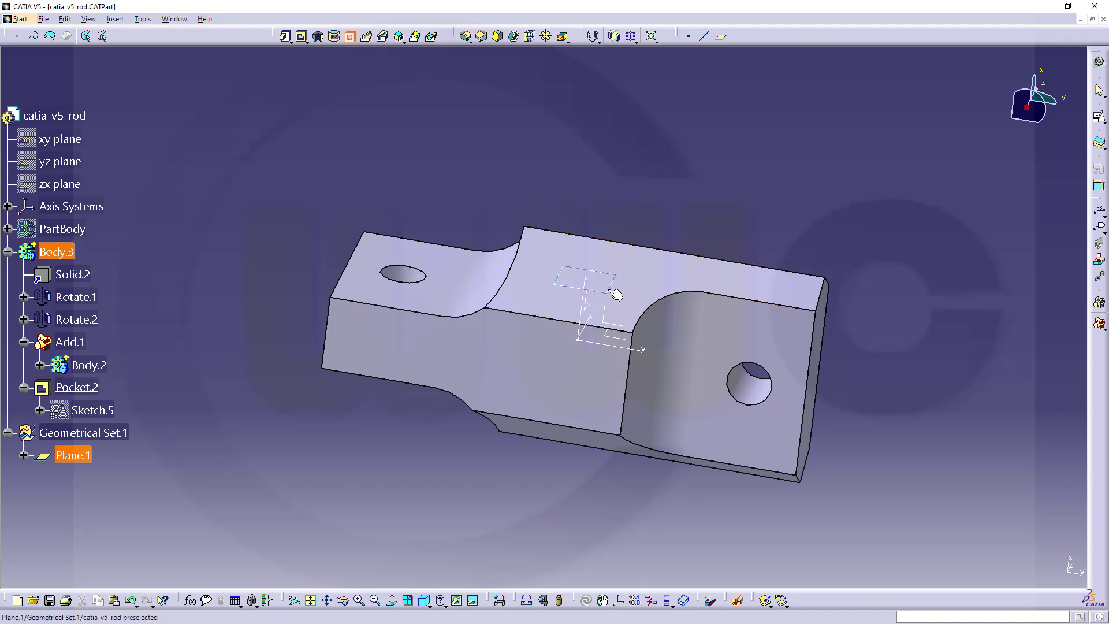
click(588, 276)
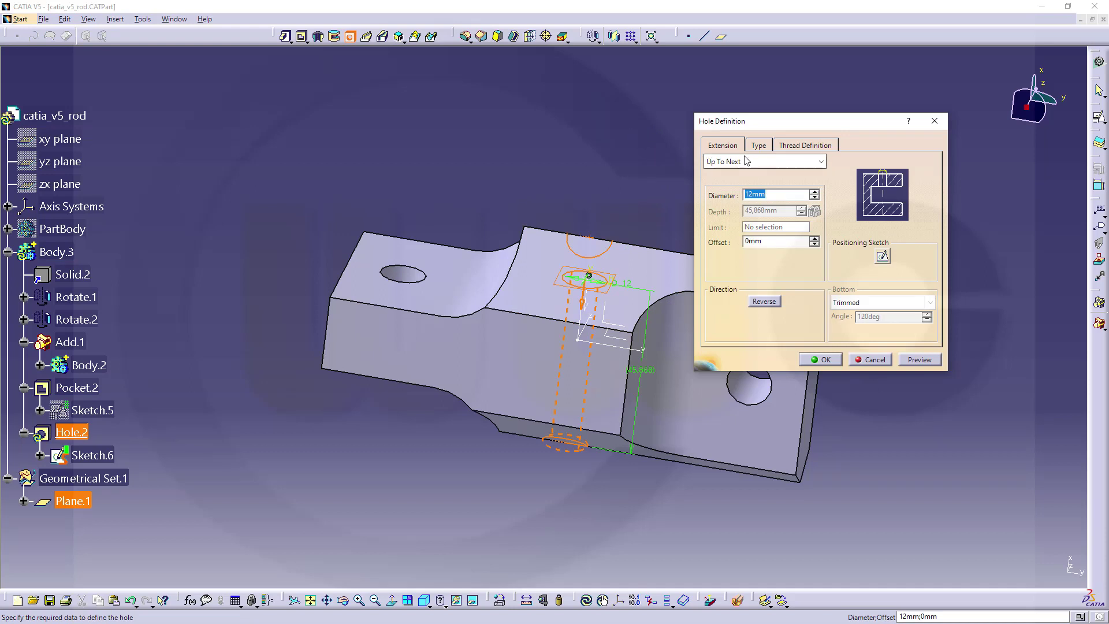
click(759, 146)
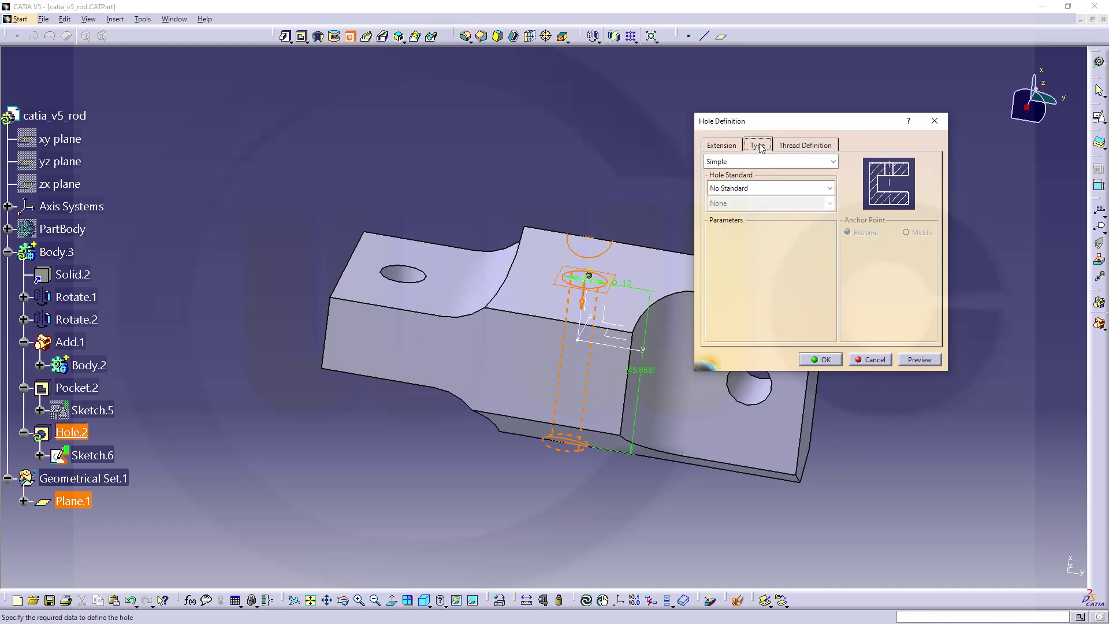
click(832, 162)
click(749, 199)
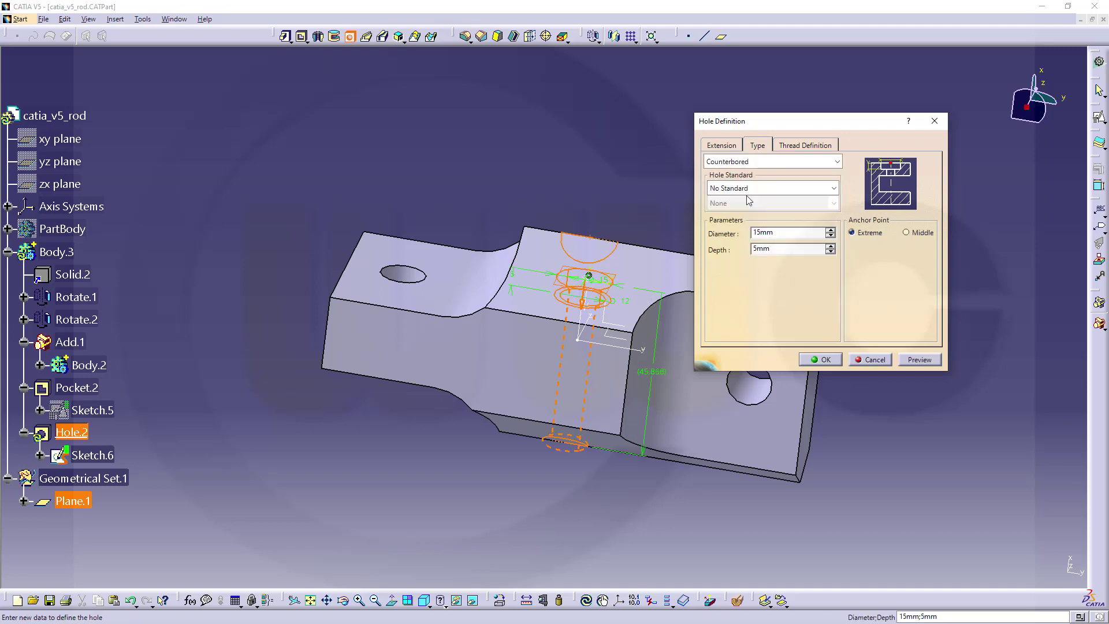
double_click(783, 233)
text(30)
key(Return)
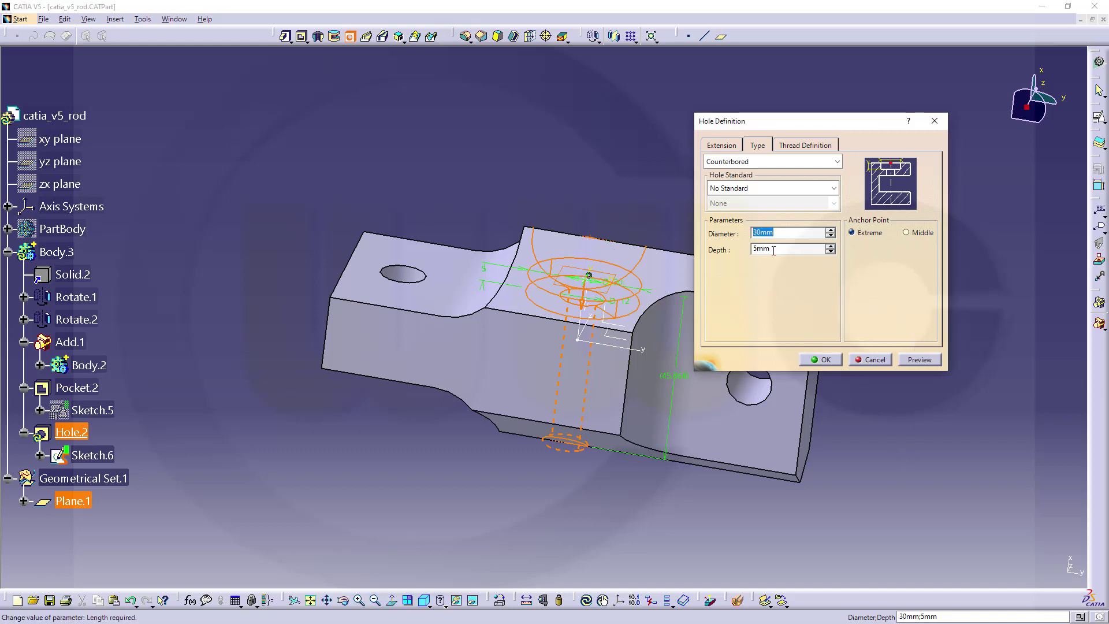
Set the hole diameter to 16 mm and anchor the counterbore at Middle
click(722, 145)
double_click(747, 195)
text(16)
key(Tab)
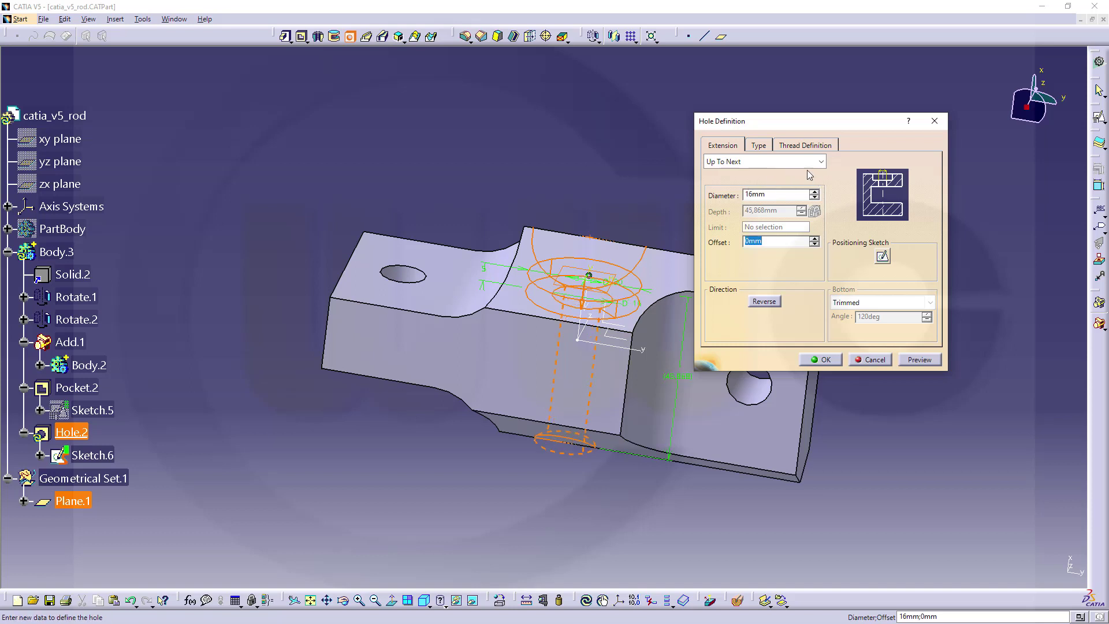
click(758, 148)
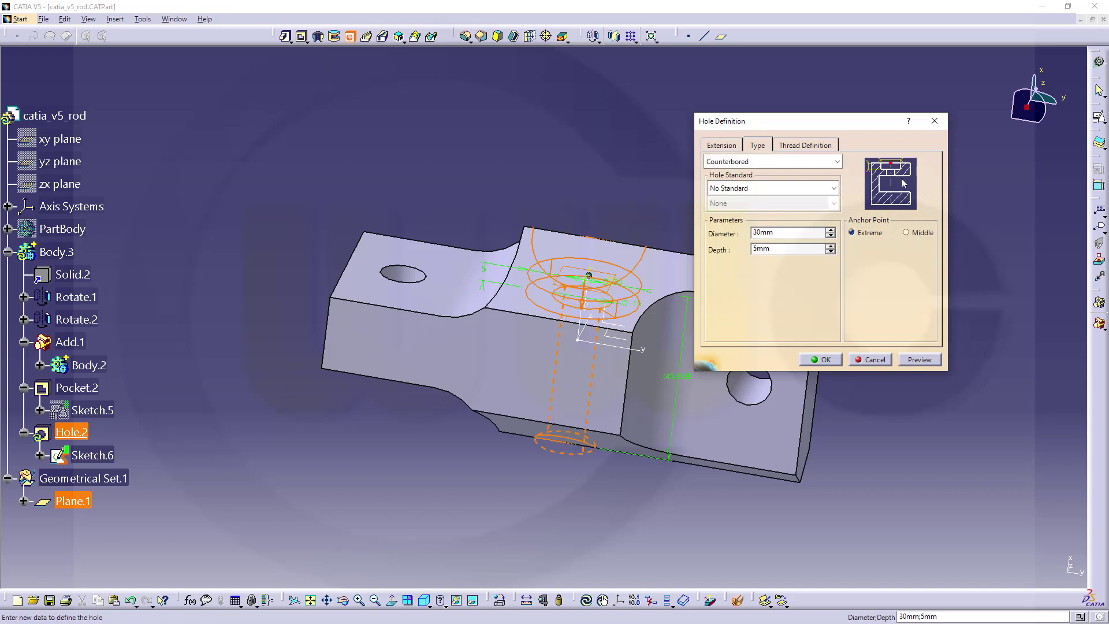
click(906, 233)
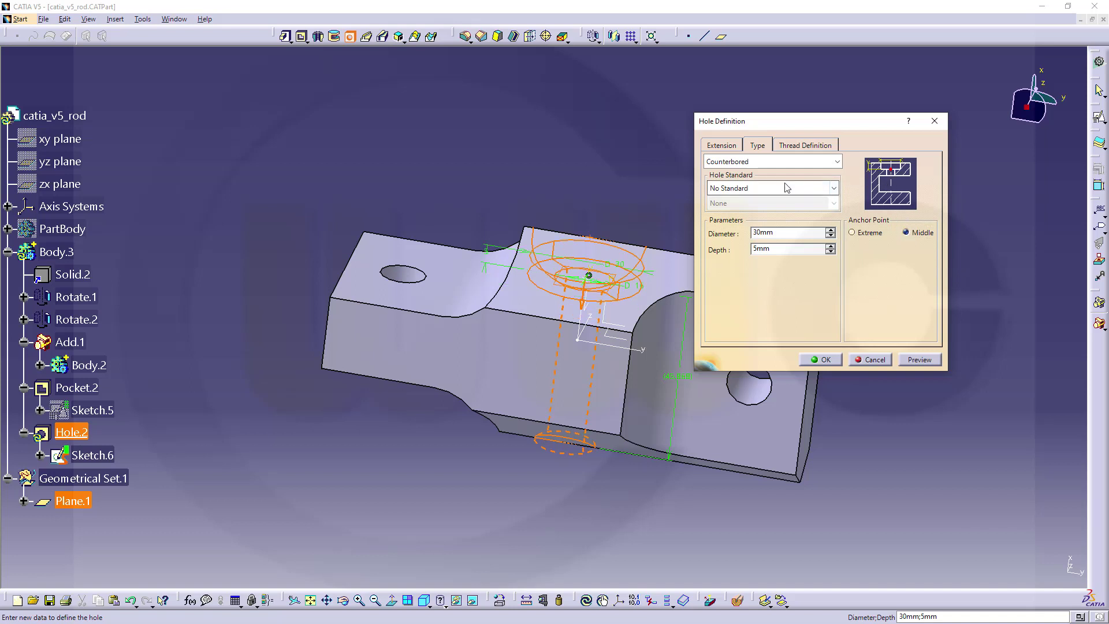
Limit the hole Up To Plane at the YZ plane and create Hole.2
click(759, 147)
click(734, 150)
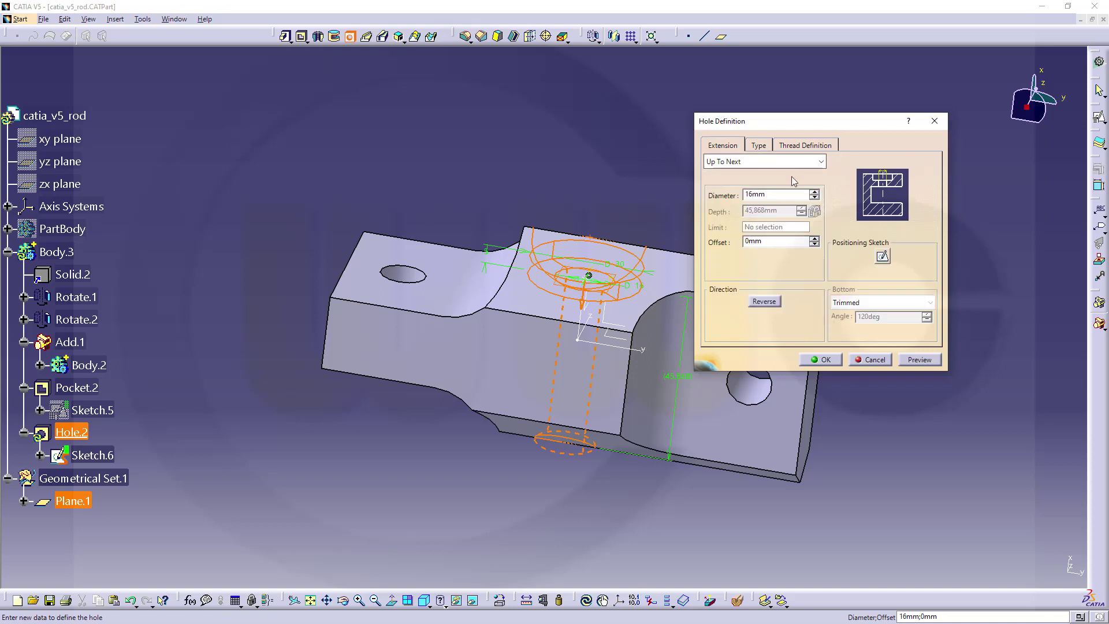
click(820, 162)
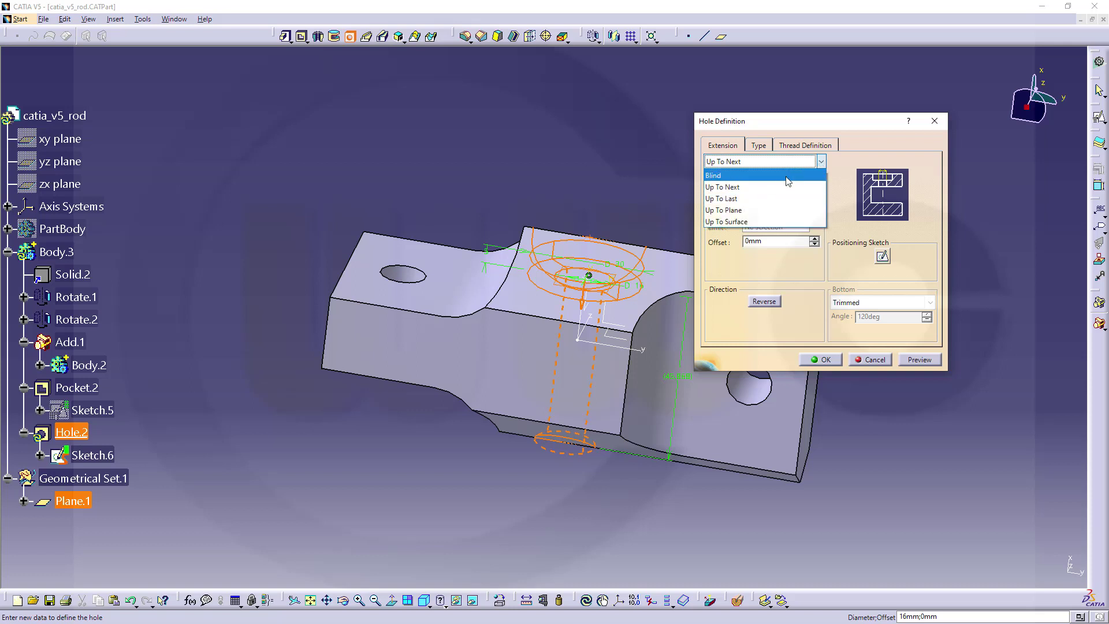
click(736, 211)
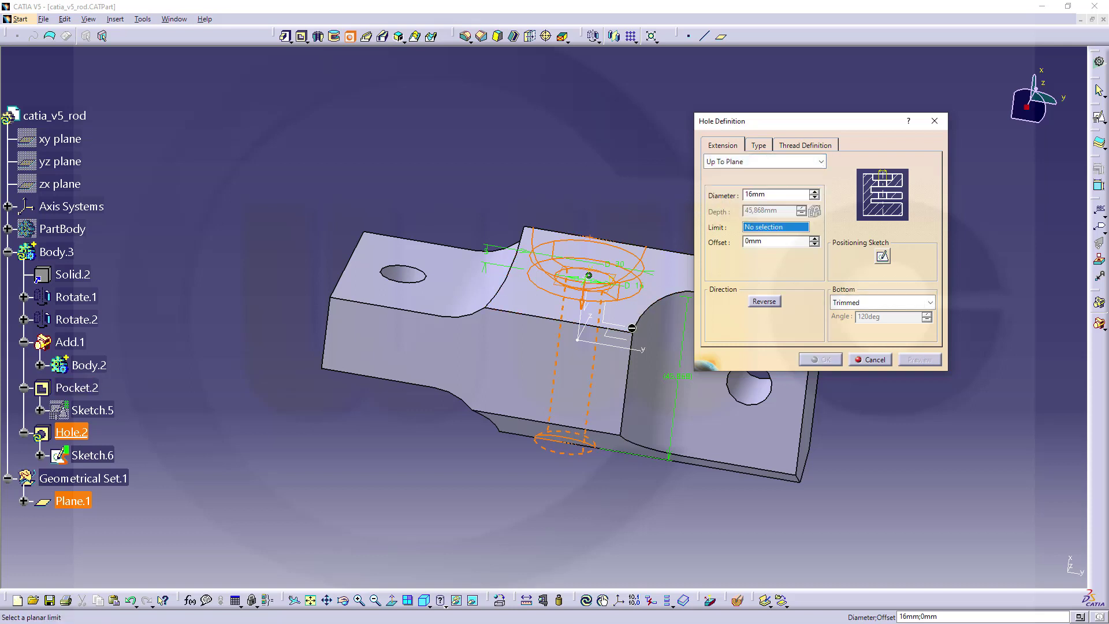
click(624, 342)
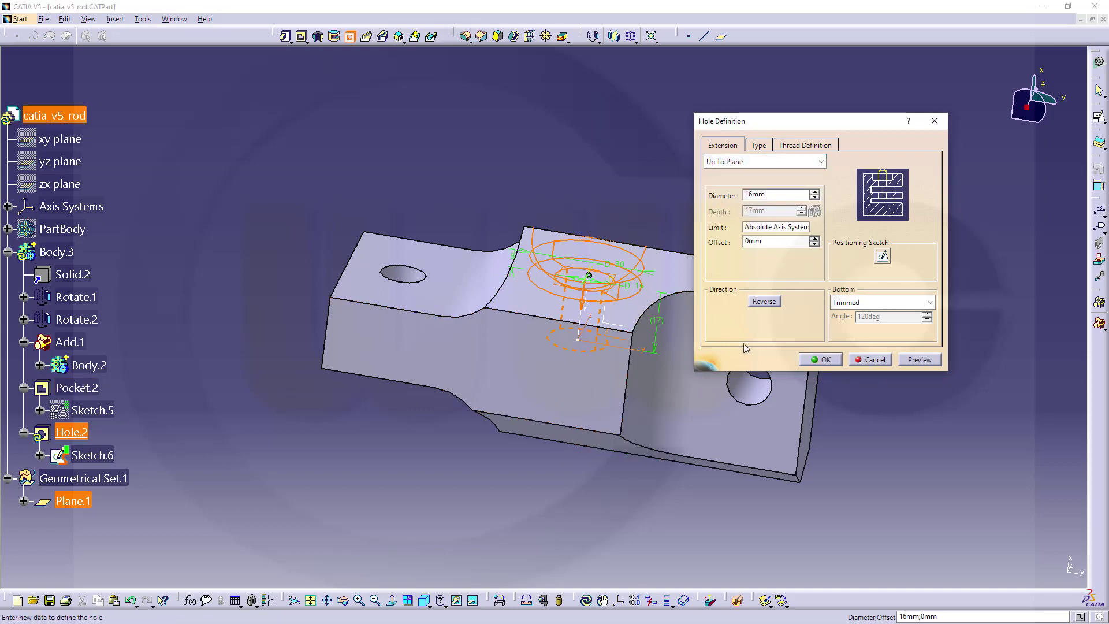
click(825, 360)
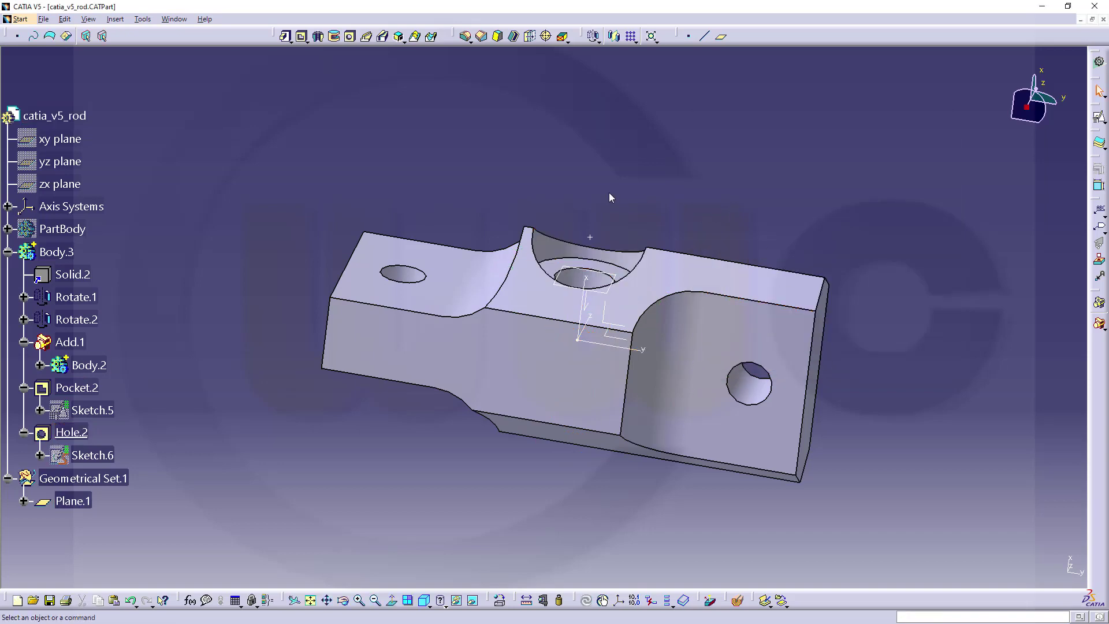
Mirror Hole.2 across the YZ plane to create Mirror.1
middle_drag(608, 191, 561, 168)
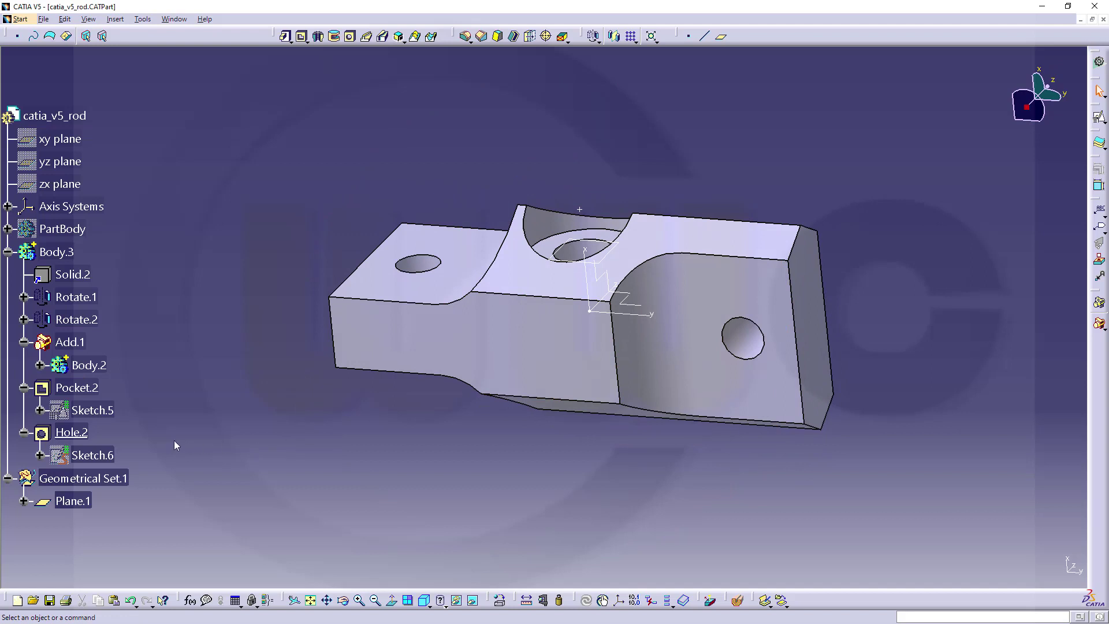
click(72, 433)
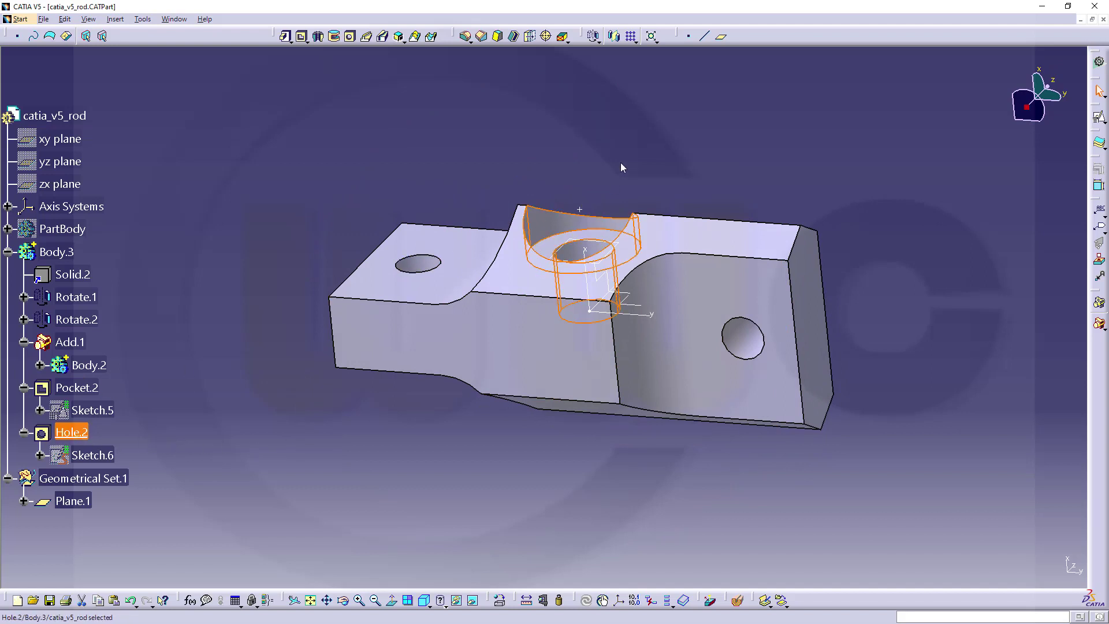
click(613, 37)
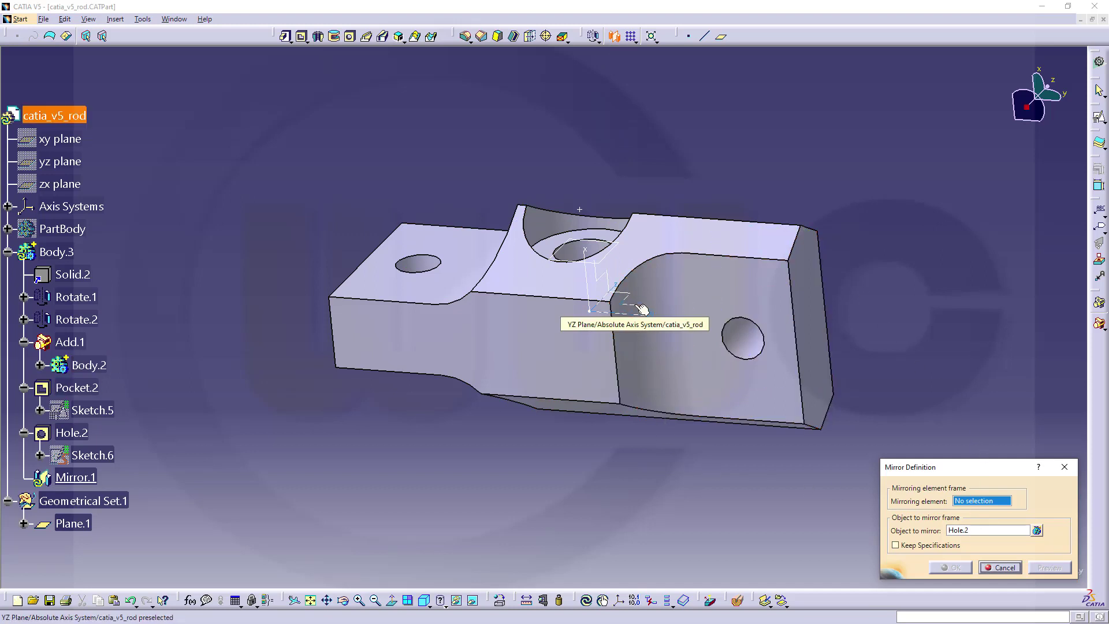
click(643, 310)
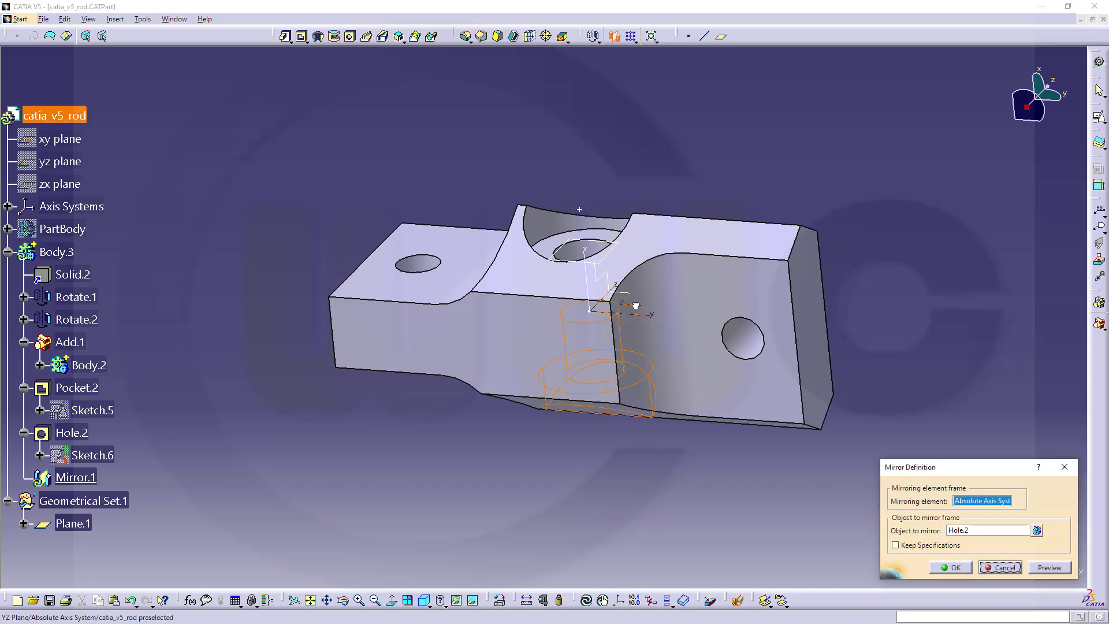
click(952, 568)
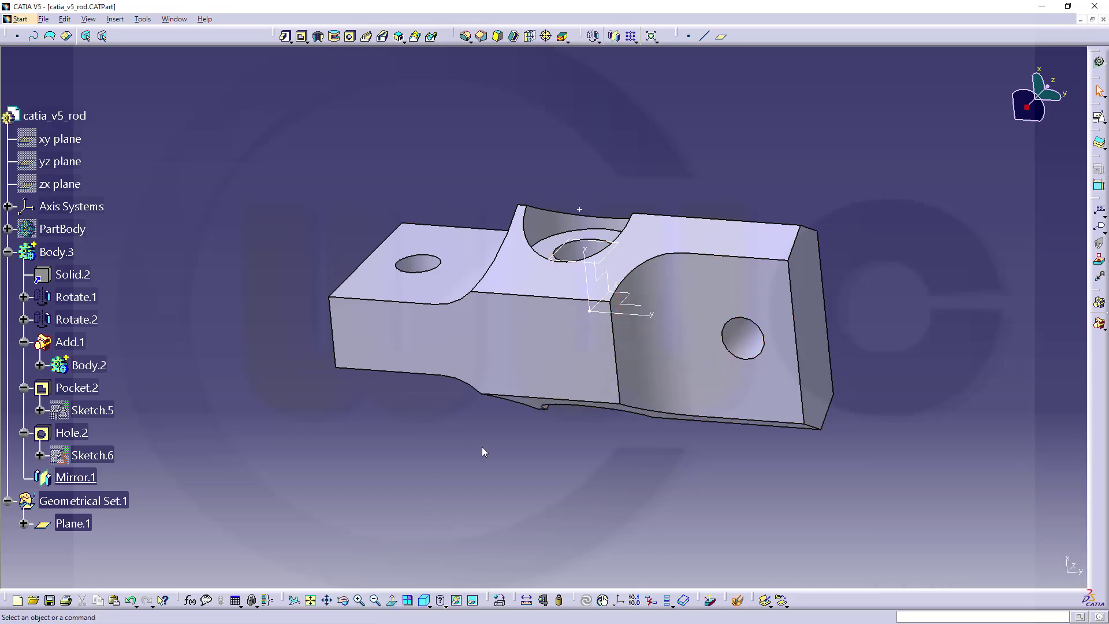
middle_drag(483, 451, 527, 322)
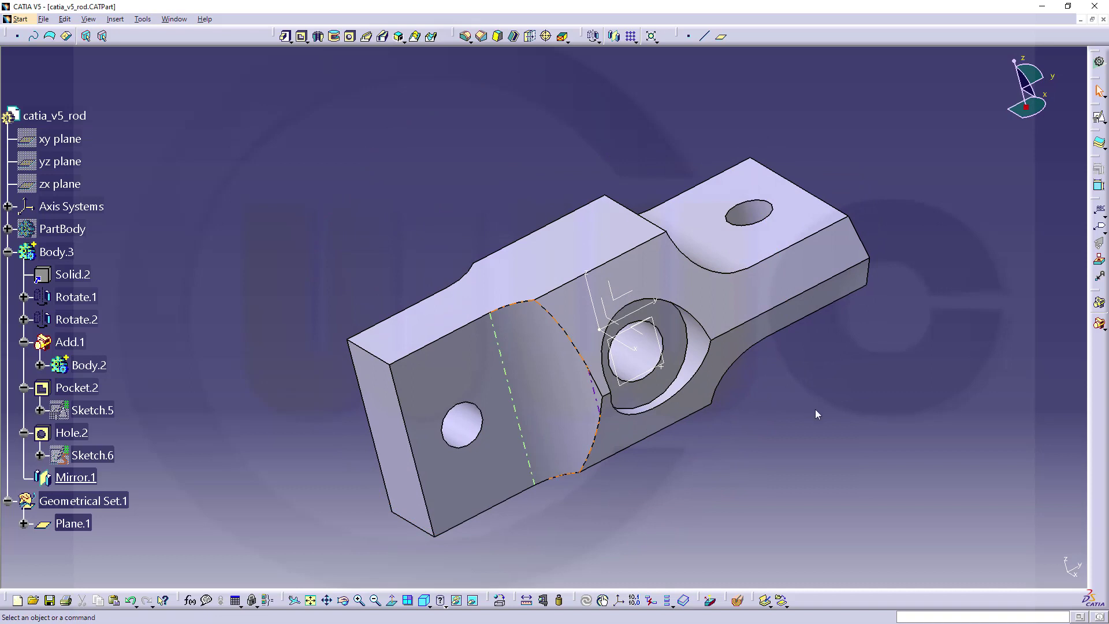